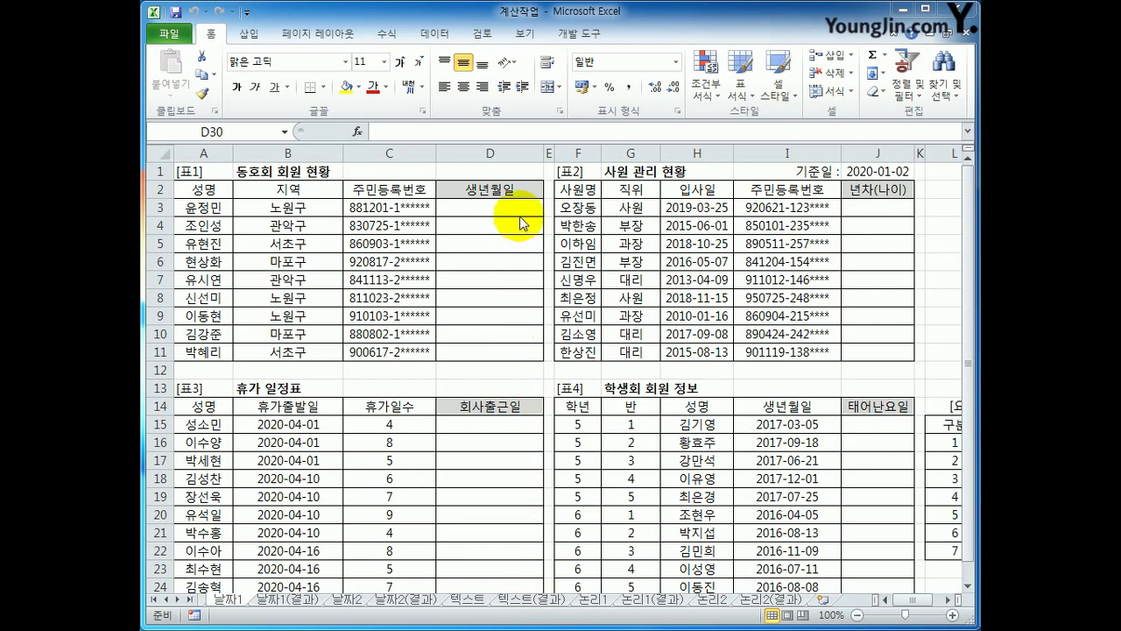
# - Start a DATE formula in D3 of the 생년월일 column, using MID(C3,1,2) as the year argument
pyautogui.click(511, 211)
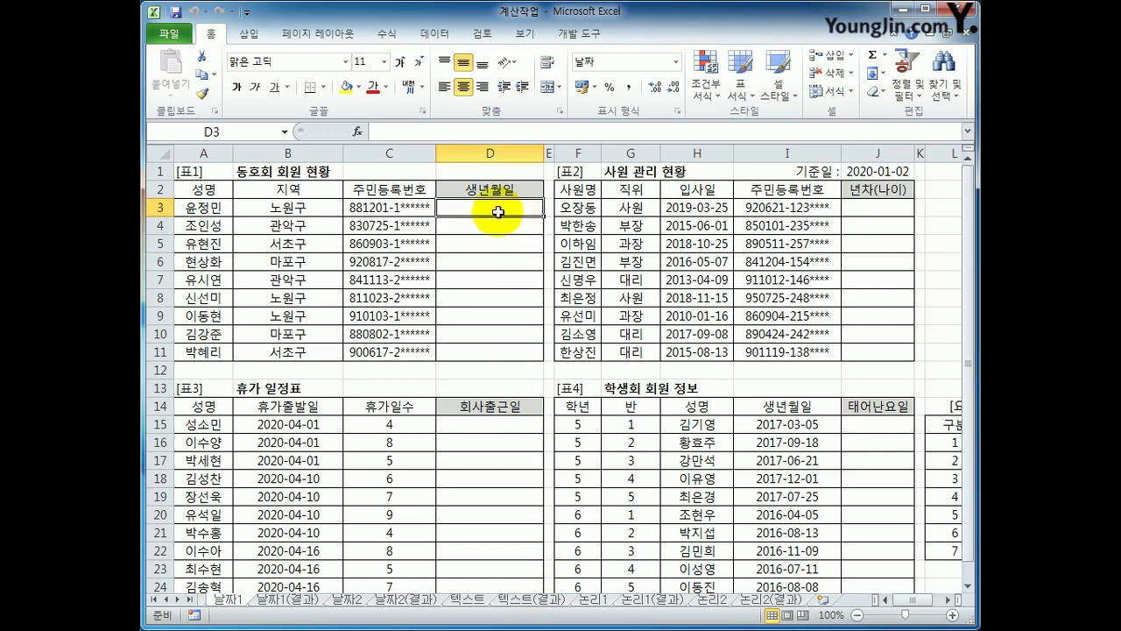
pyautogui.moveTo(389, 208); pyautogui.dragTo(397, 347)
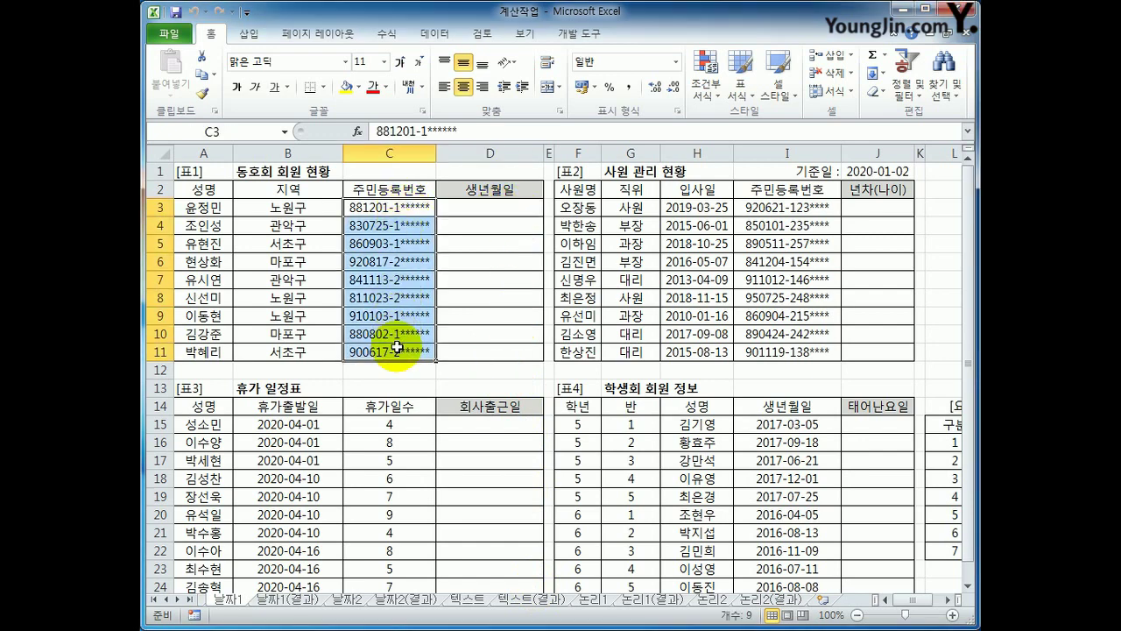
pyautogui.click(470, 211)
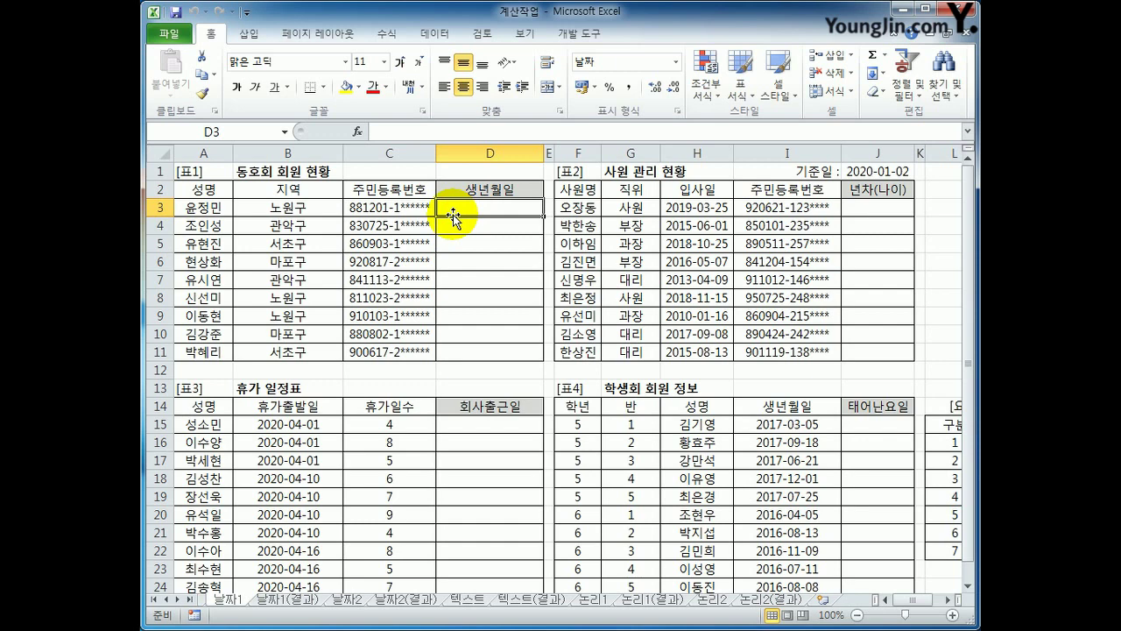
pyautogui.write('=')
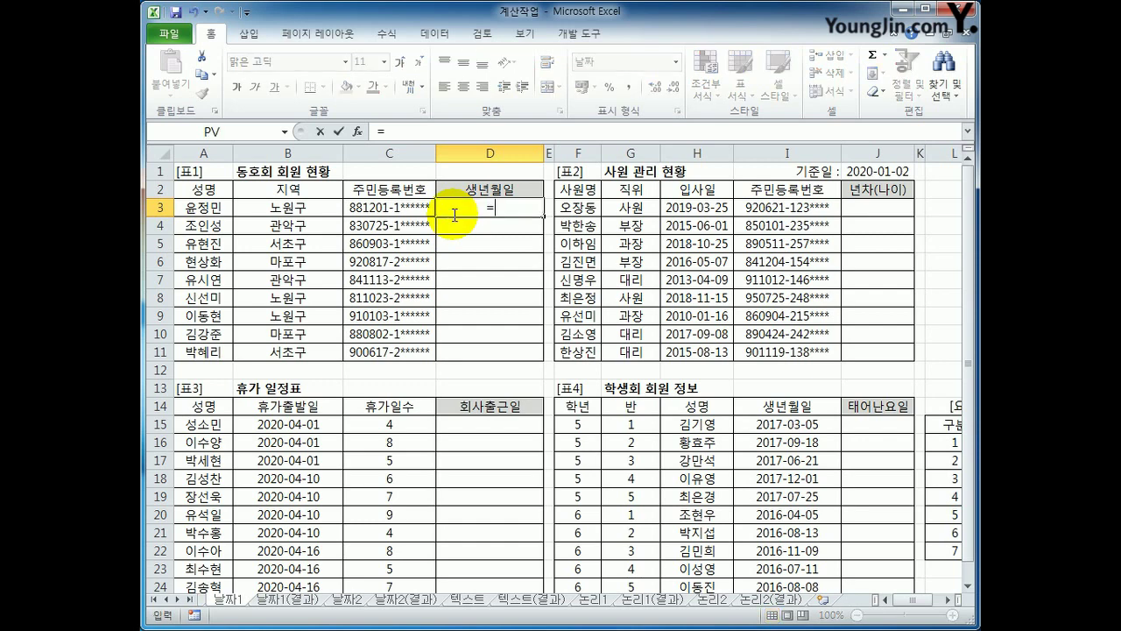
pyautogui.write('DATE(')
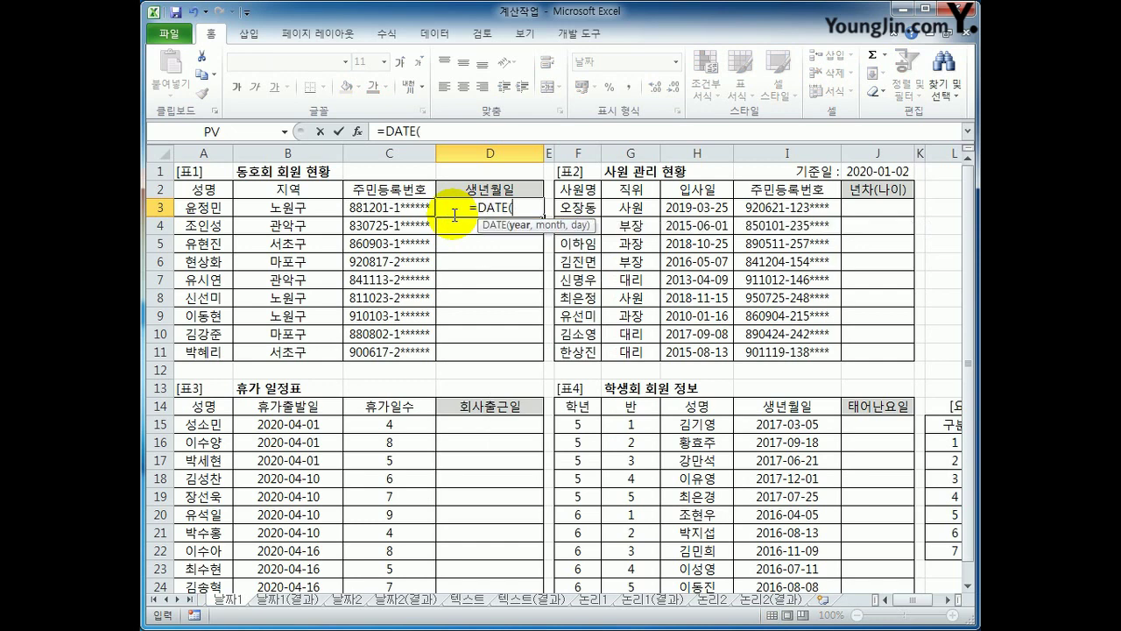
pyautogui.write('MID(')
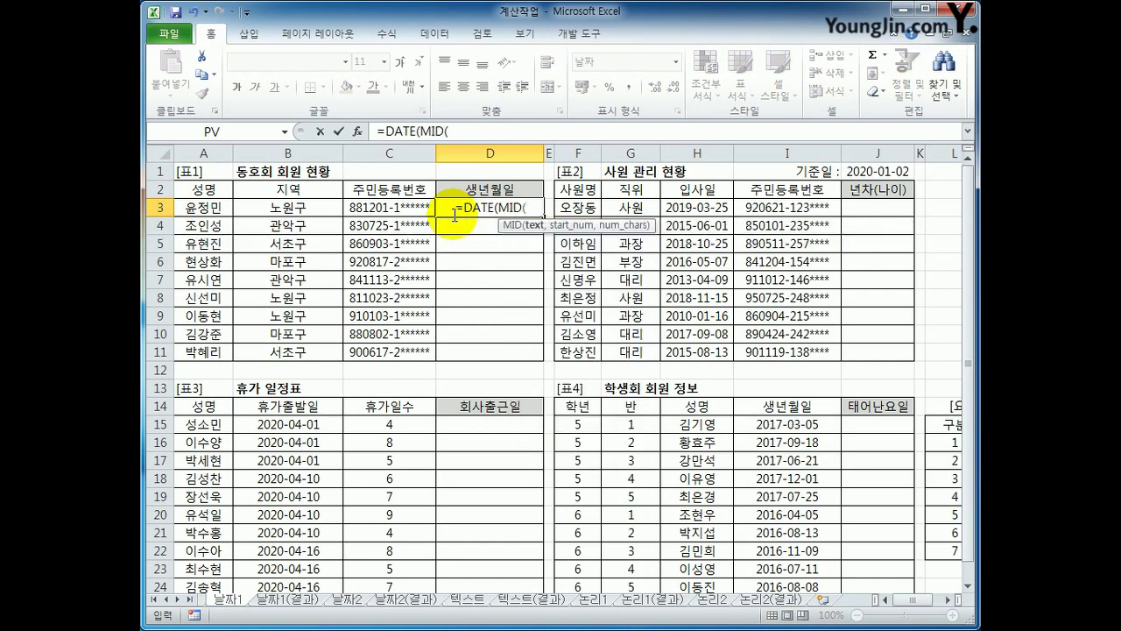
pyautogui.press('Left')
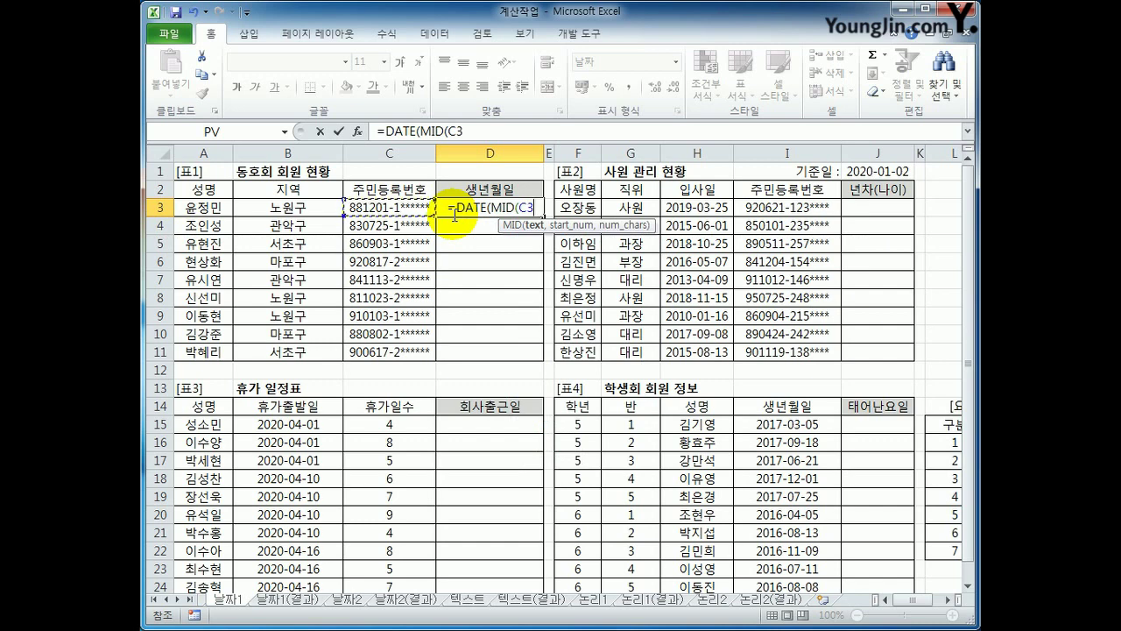
pyautogui.write(',1,')
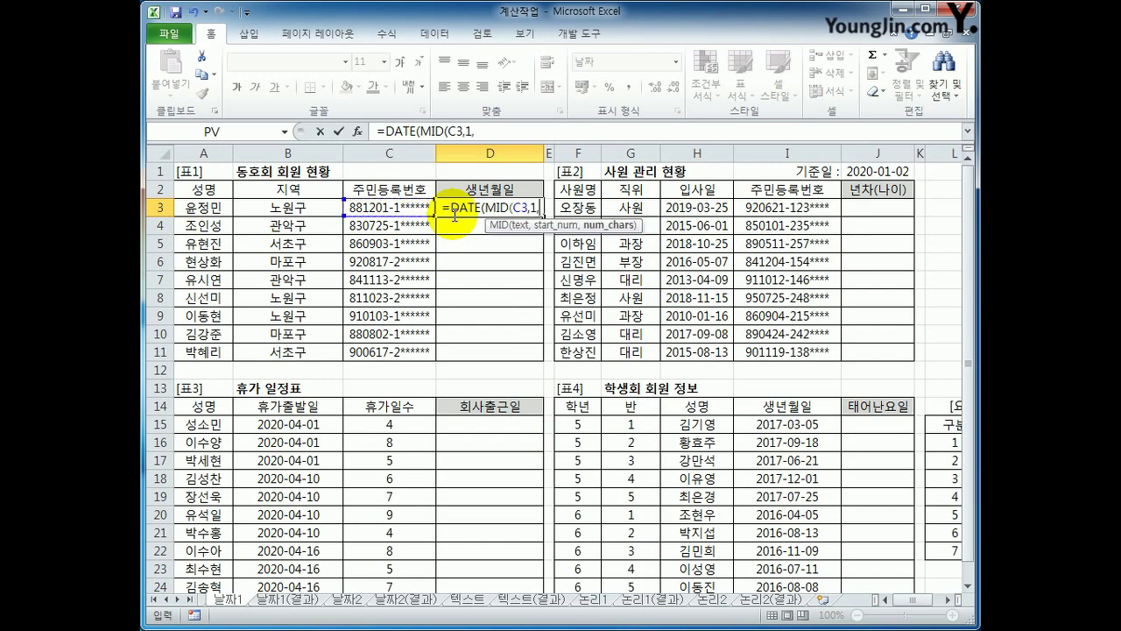
pyautogui.write('2)')
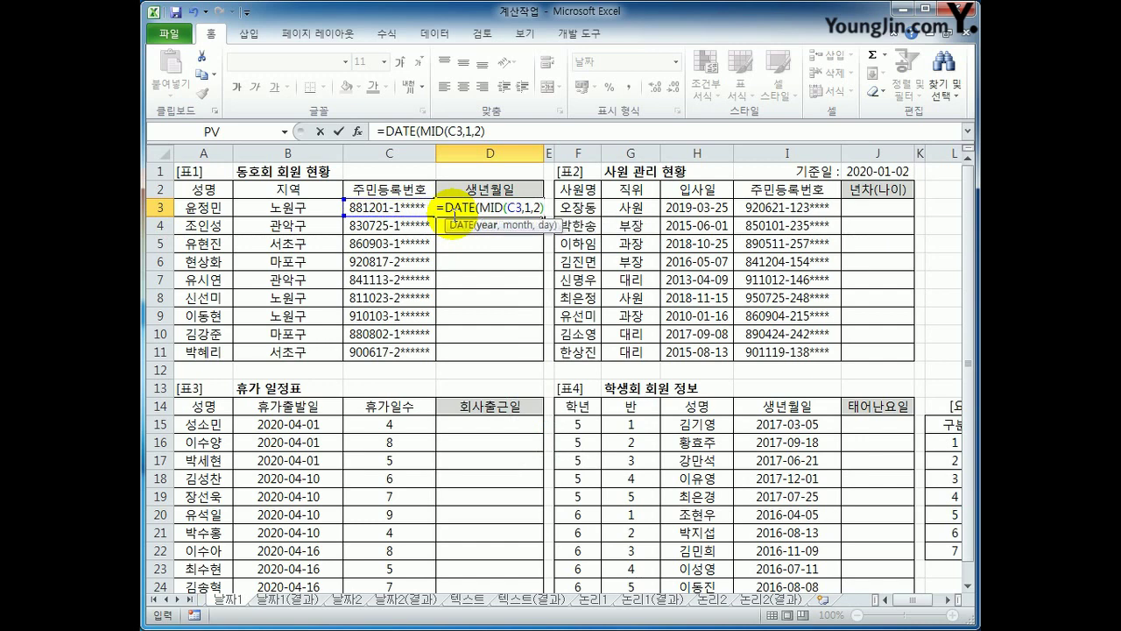
# - Add MID(C3,3,2) as the month argument of the DATE formula in D3
pyautogui.write(',')
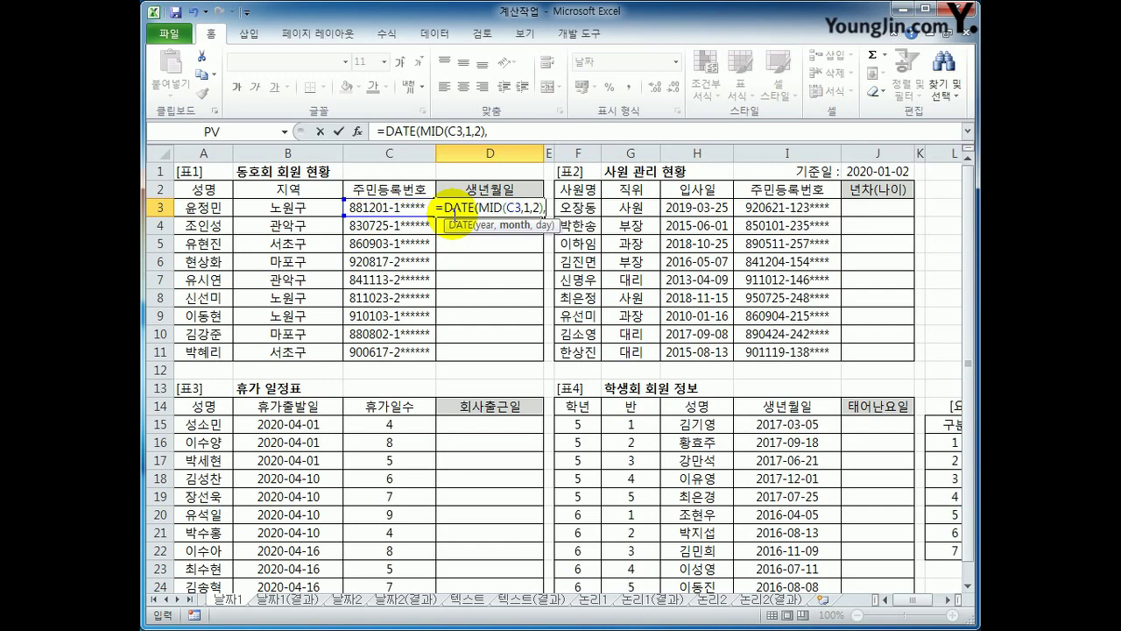
pyautogui.write('MID(')
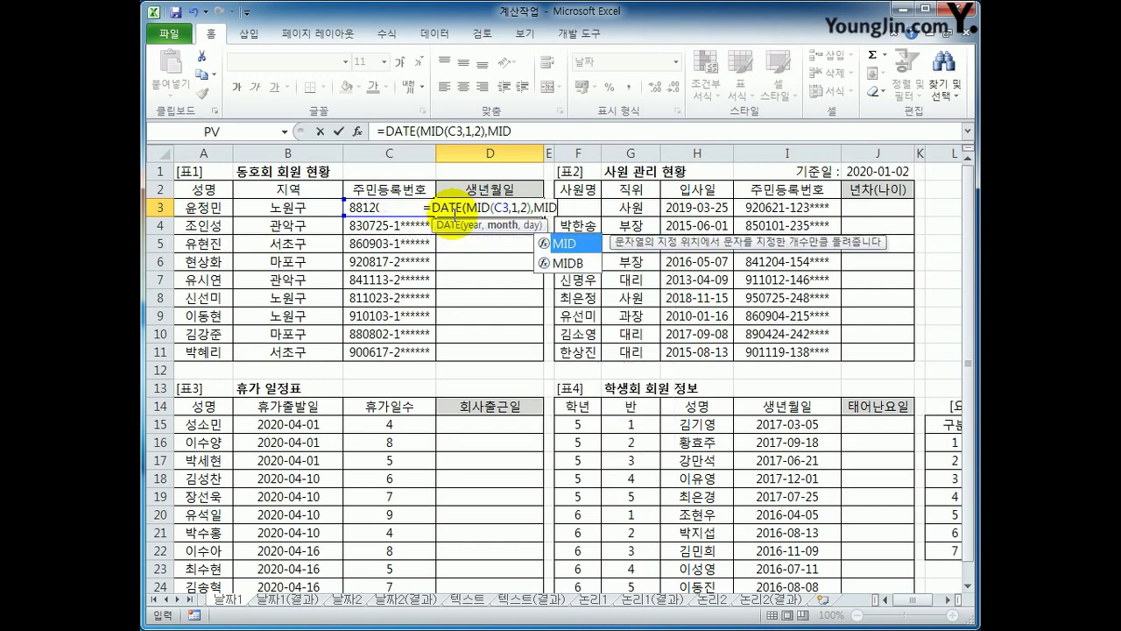
pyautogui.press('Left')
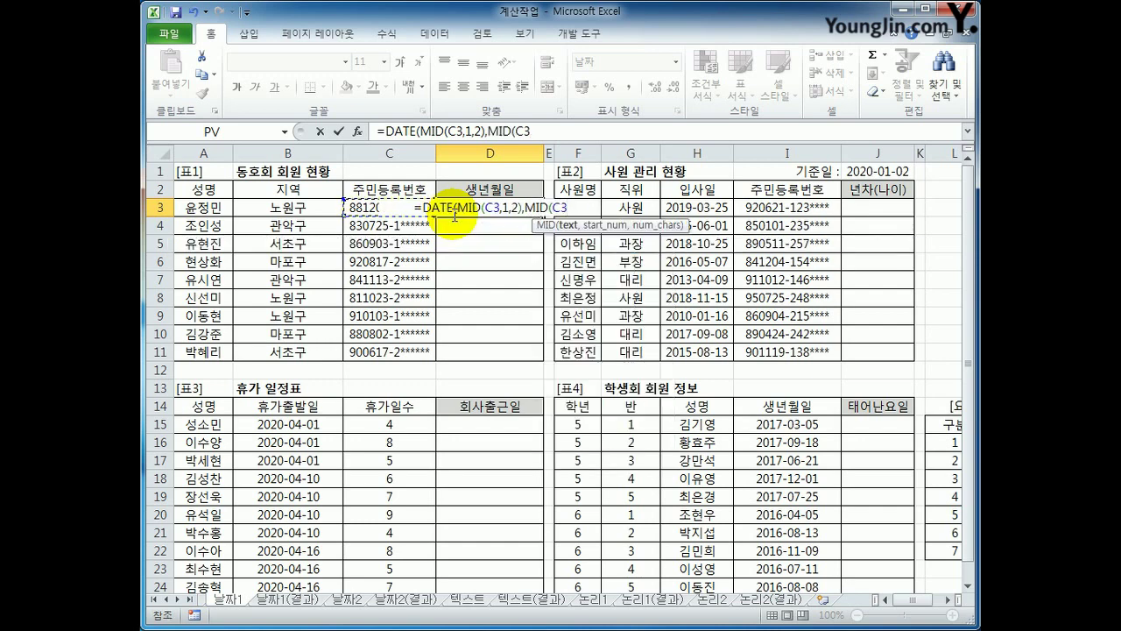
pyautogui.write(',')
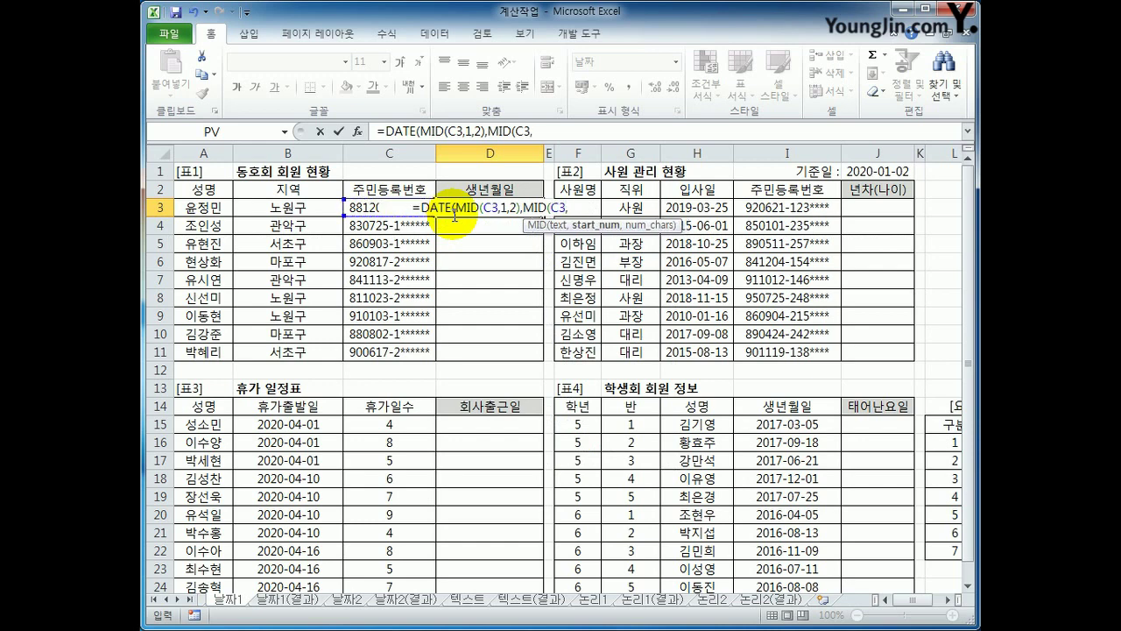
pyautogui.write('3,2)')
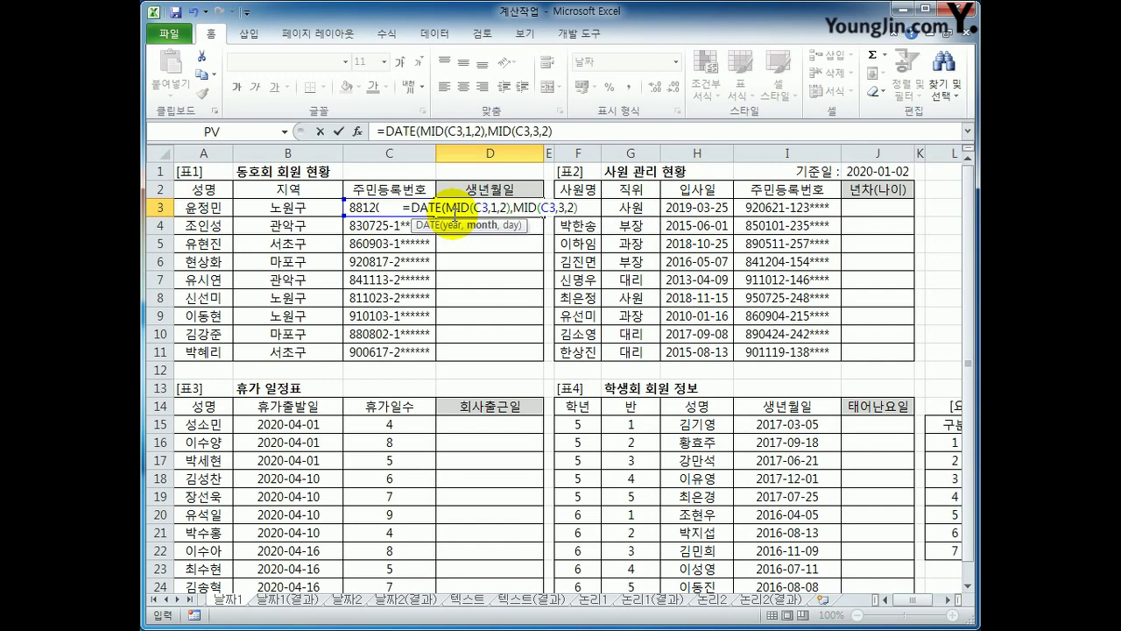
# - Add MID(C3,5,2) as the day argument and complete the DATE formula in D3
pyautogui.write(',MID(C3')
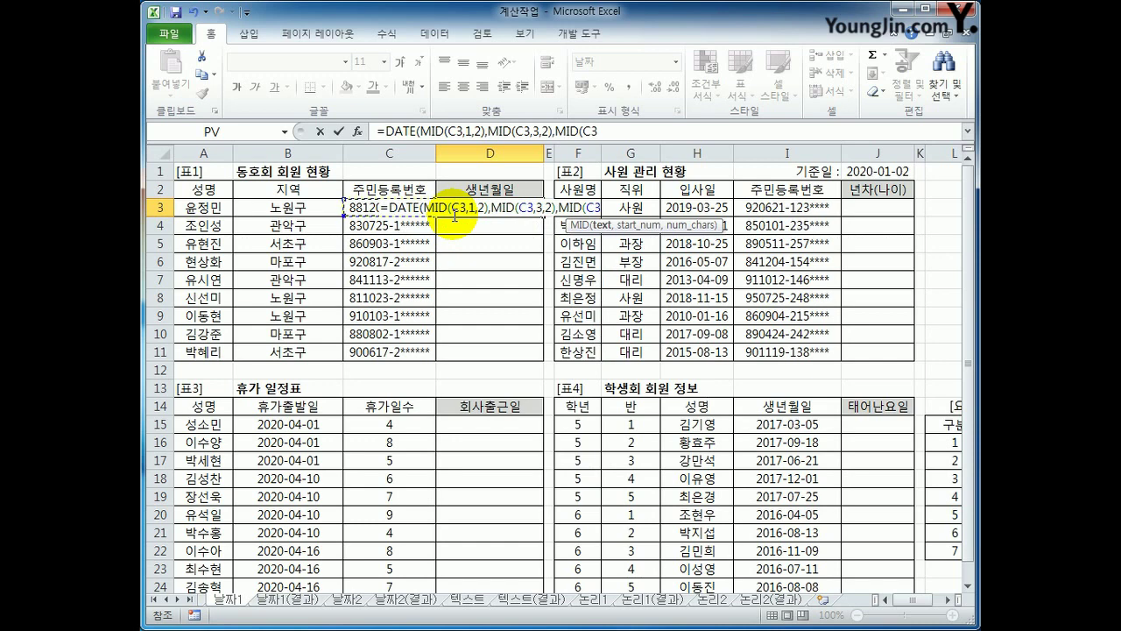
pyautogui.write(',')
pyautogui.write('5')
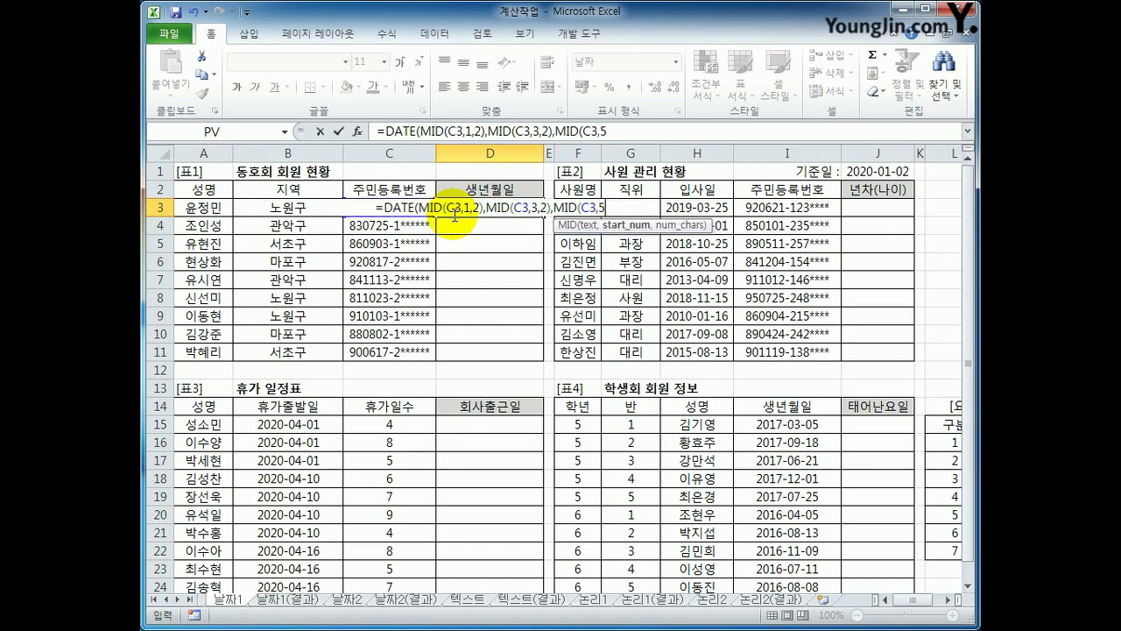
pyautogui.write(',2)')
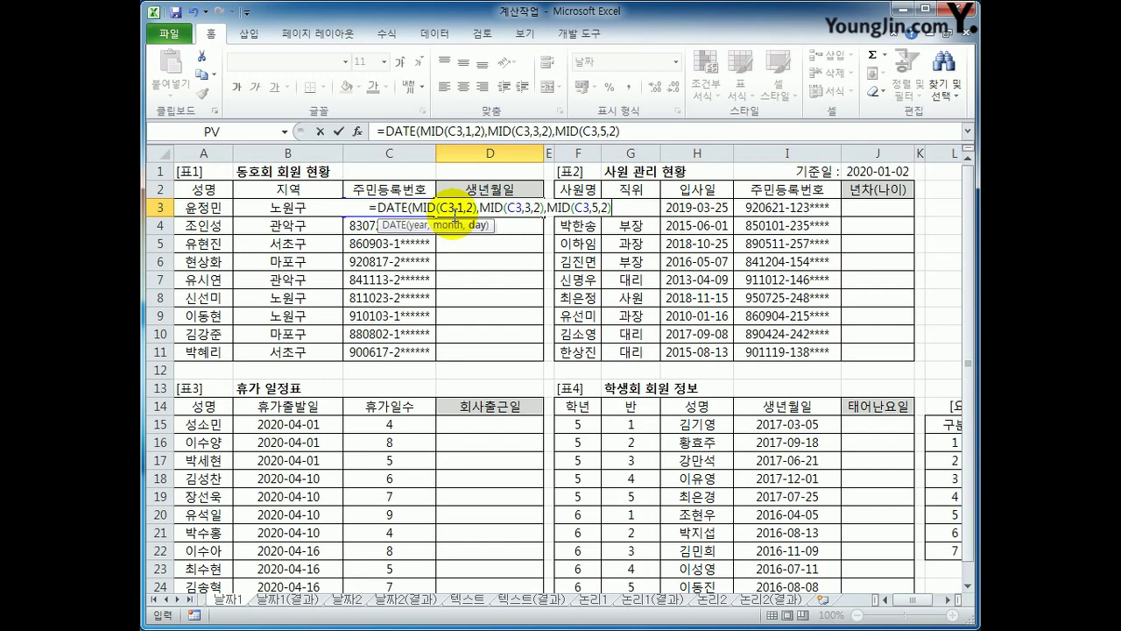
pyautogui.write(')')
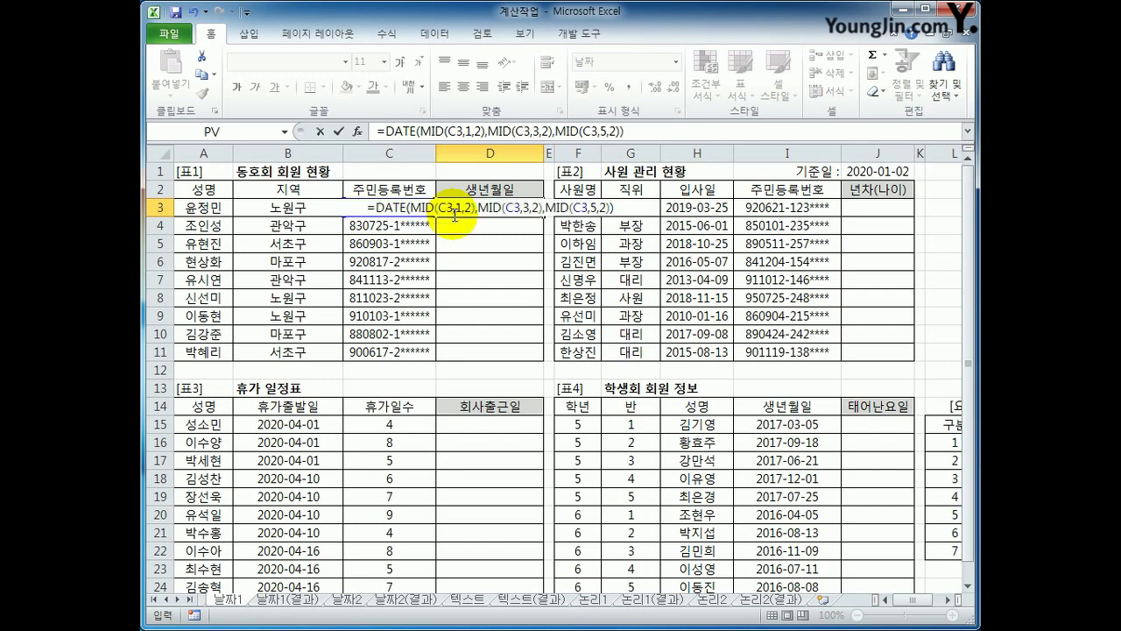
pyautogui.press('Return')
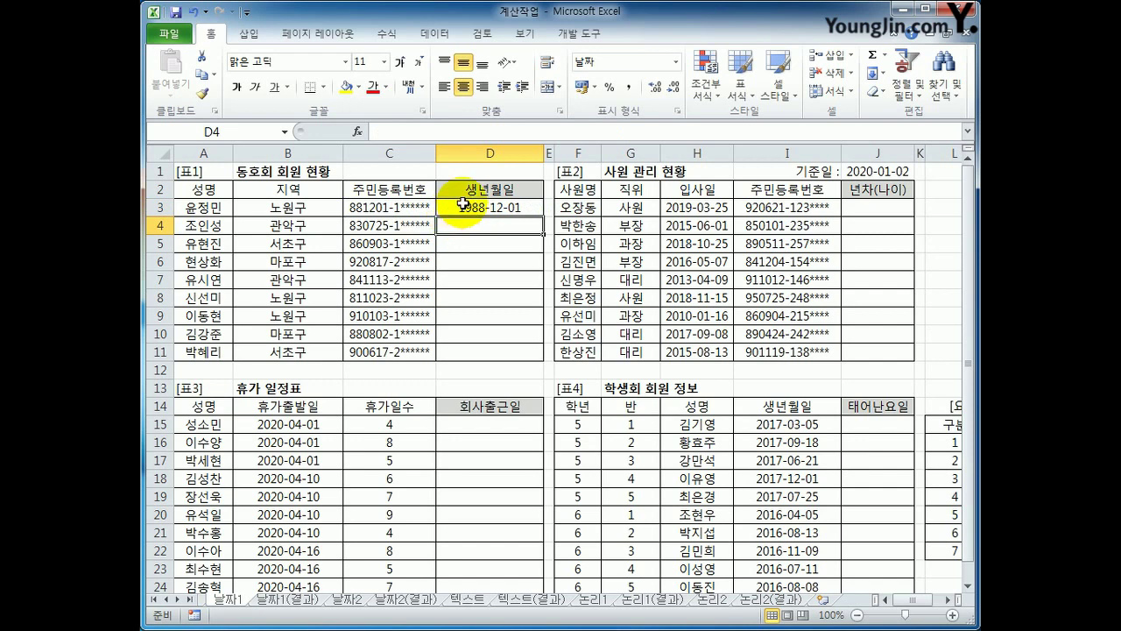
# - Copy the birth date formula from D3 down through D11
pyautogui.click(460, 208)
pyautogui.moveTo(542, 217); pyautogui.dragTo(514, 359)
pyautogui.click(515, 354)
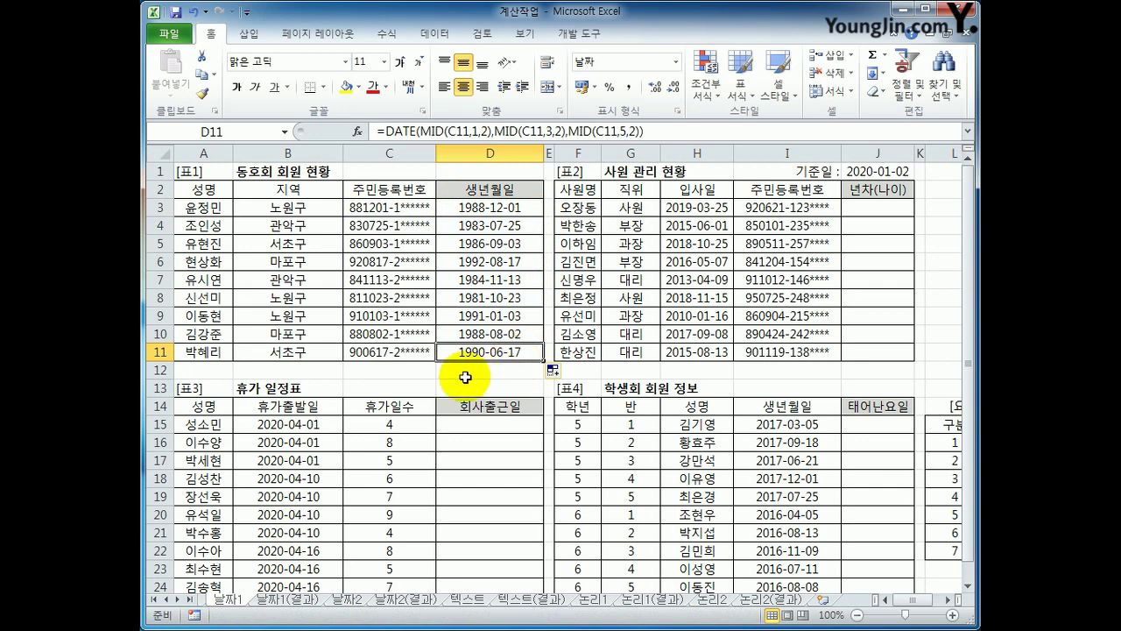
# - Examine the hire date in H3, the resident registration number in I3 and the base date in J1 that the 년차(나이) column relies on
pyautogui.click(866, 210)
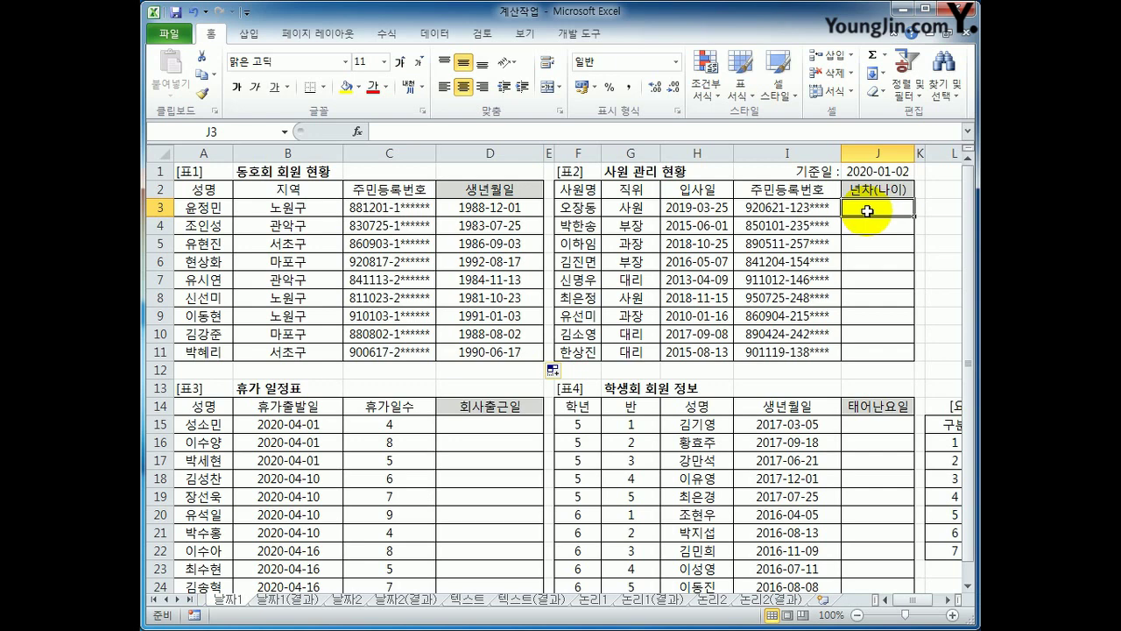
pyautogui.click(692, 208)
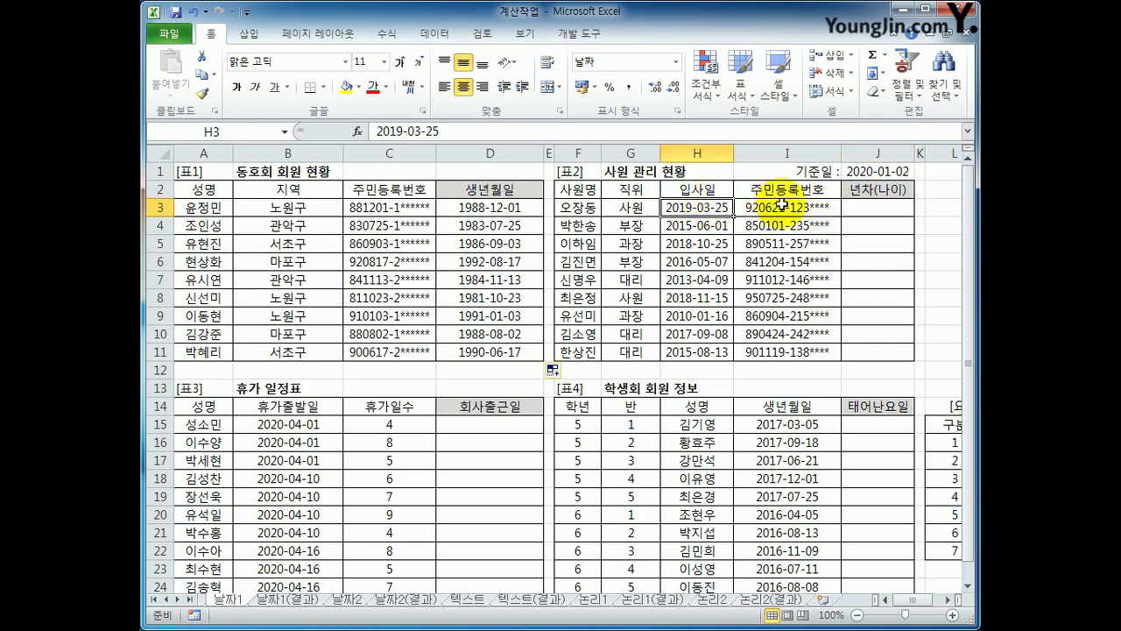
pyautogui.click(781, 204)
pyautogui.click(850, 206)
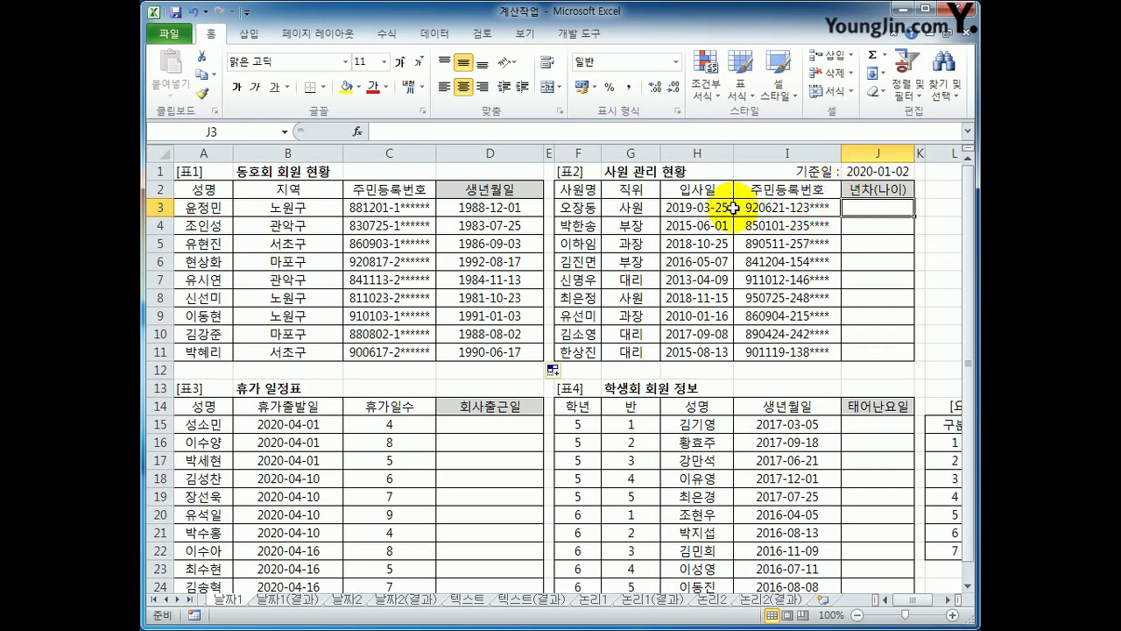
pyautogui.click(725, 208)
pyautogui.click(867, 173)
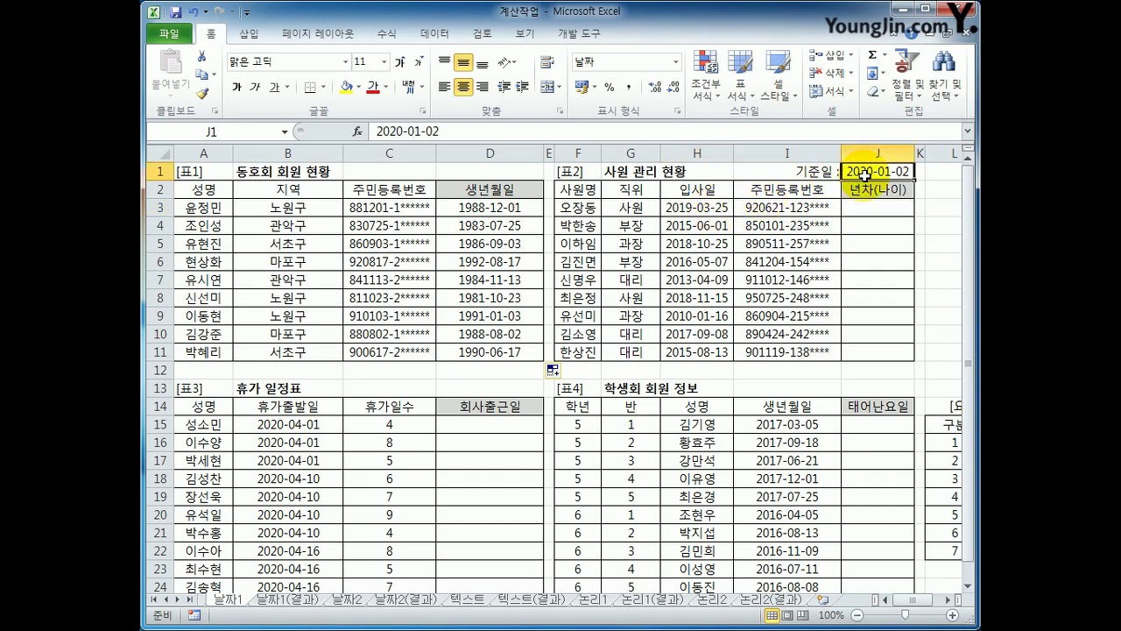
pyautogui.click(727, 207)
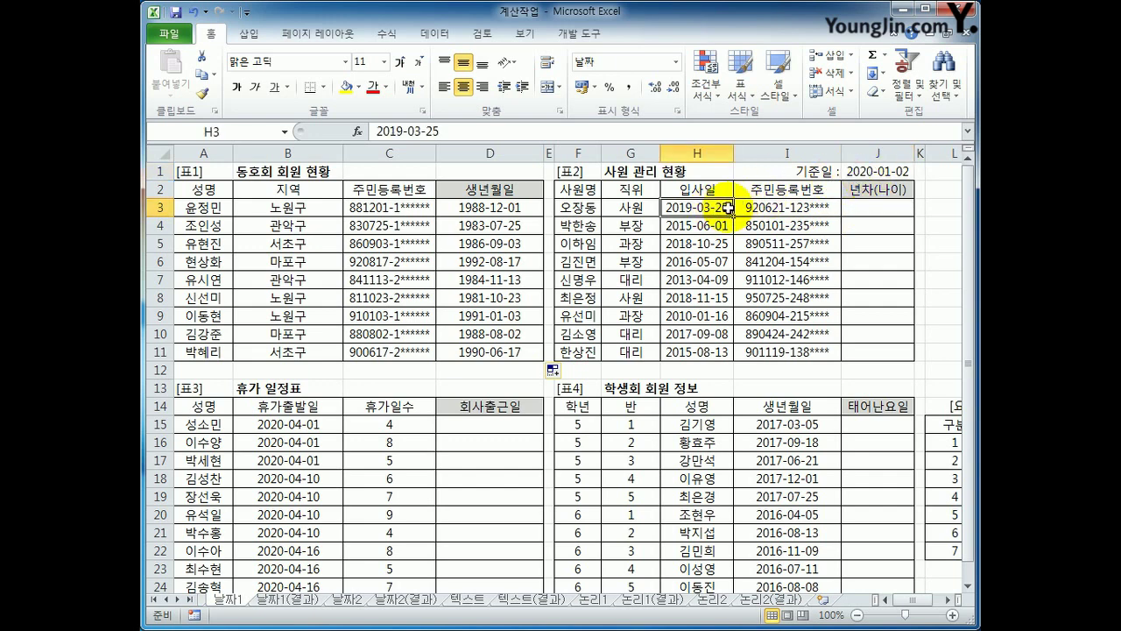
pyautogui.click(858, 207)
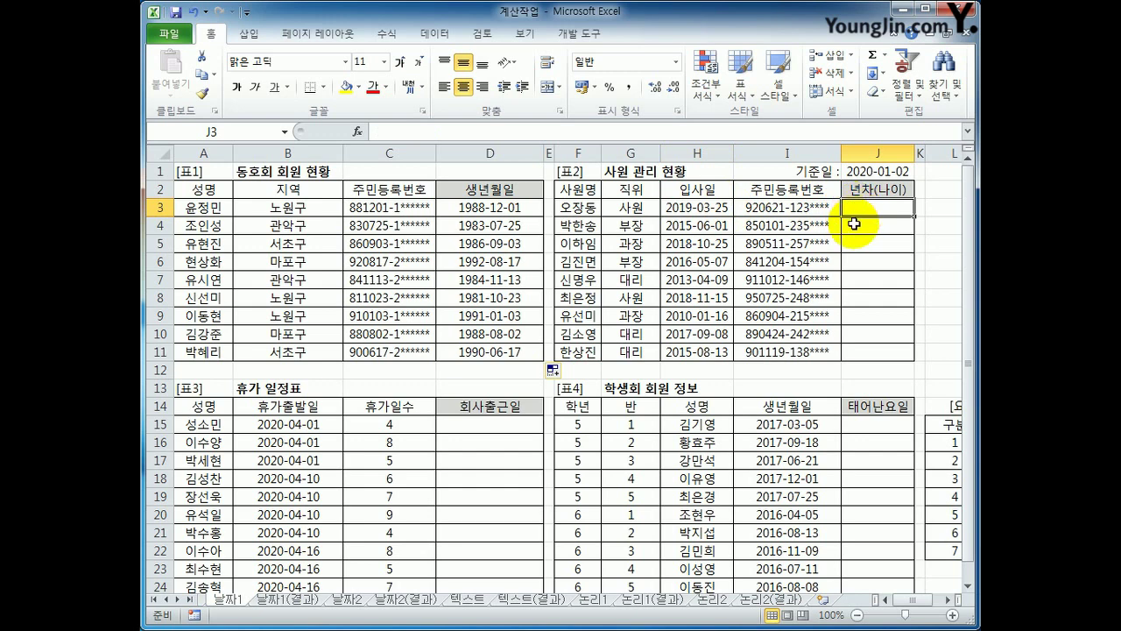
pyautogui.click(873, 173)
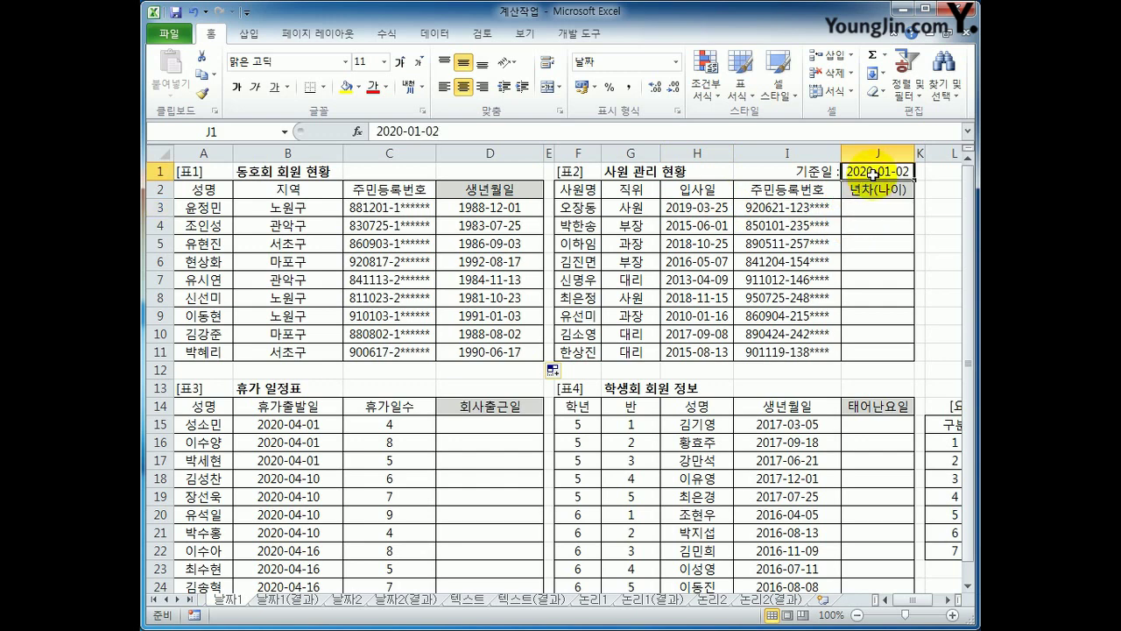
pyautogui.click(793, 208)
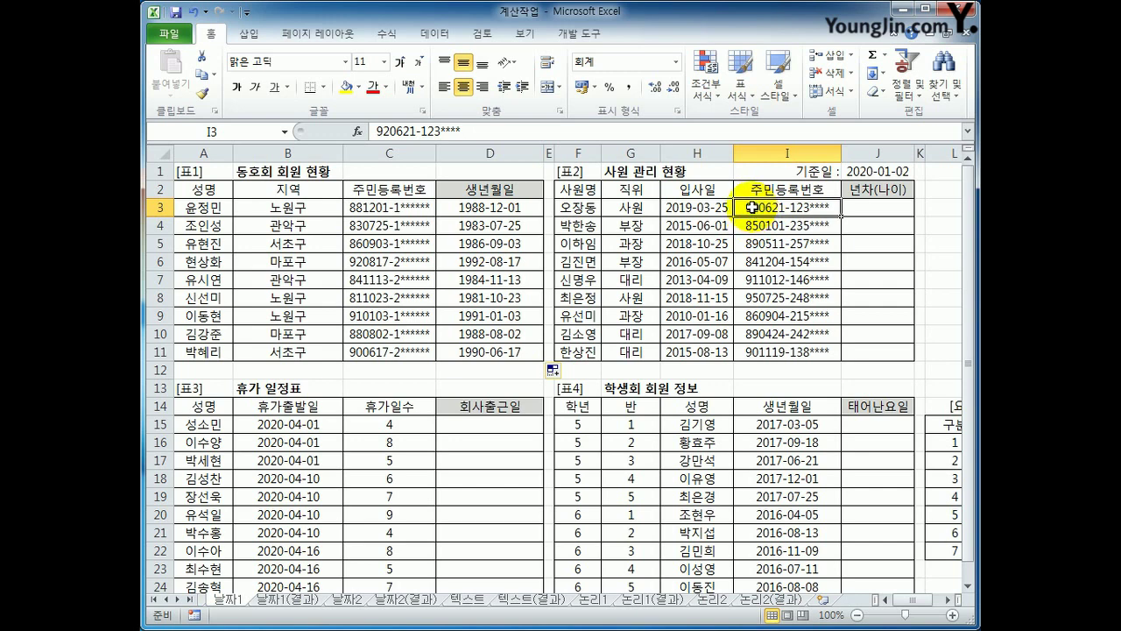
# - Start the 년차(나이) formula in J3 with =YEAR($J$1), using an absolute reference to the base date
pyautogui.click(861, 209)
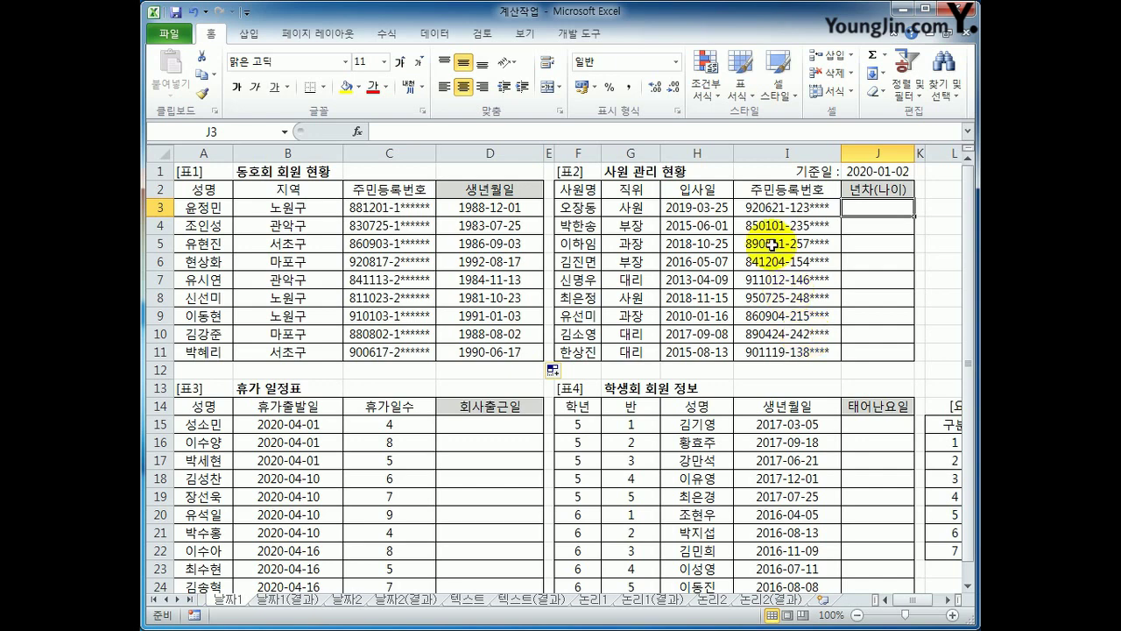
pyautogui.write('=Y')
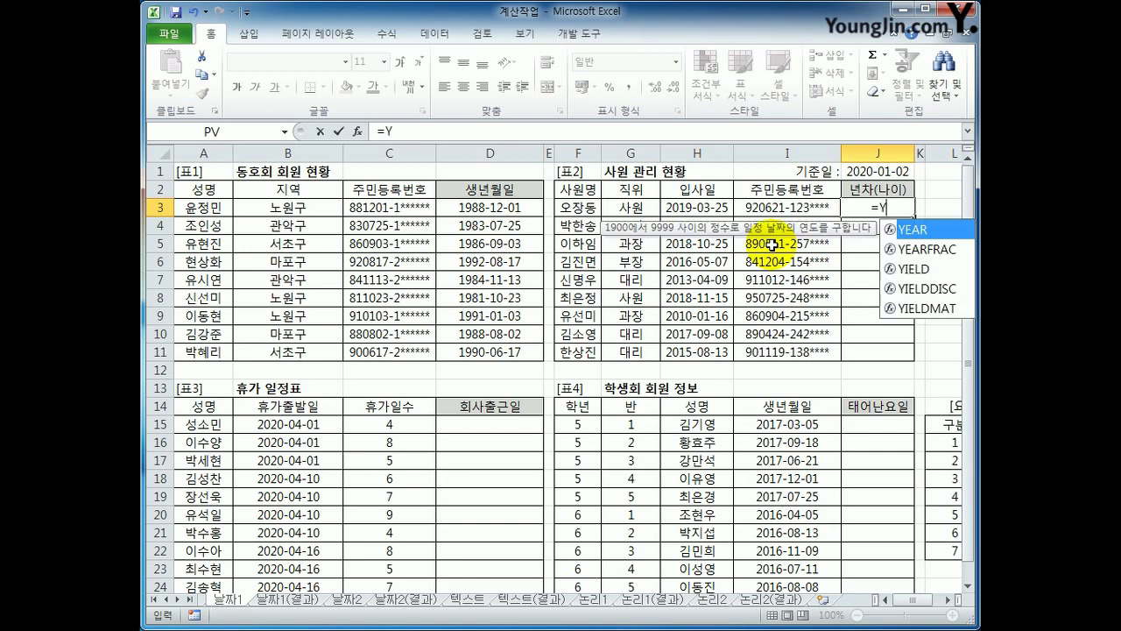
pyautogui.press('Tab')
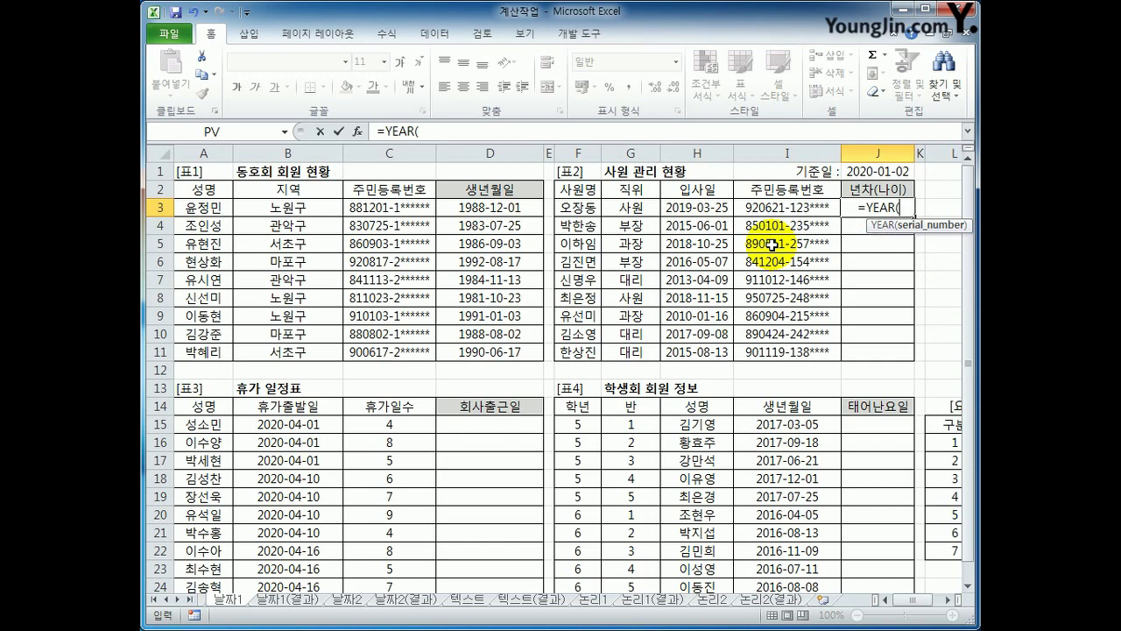
pyautogui.click(856, 172)
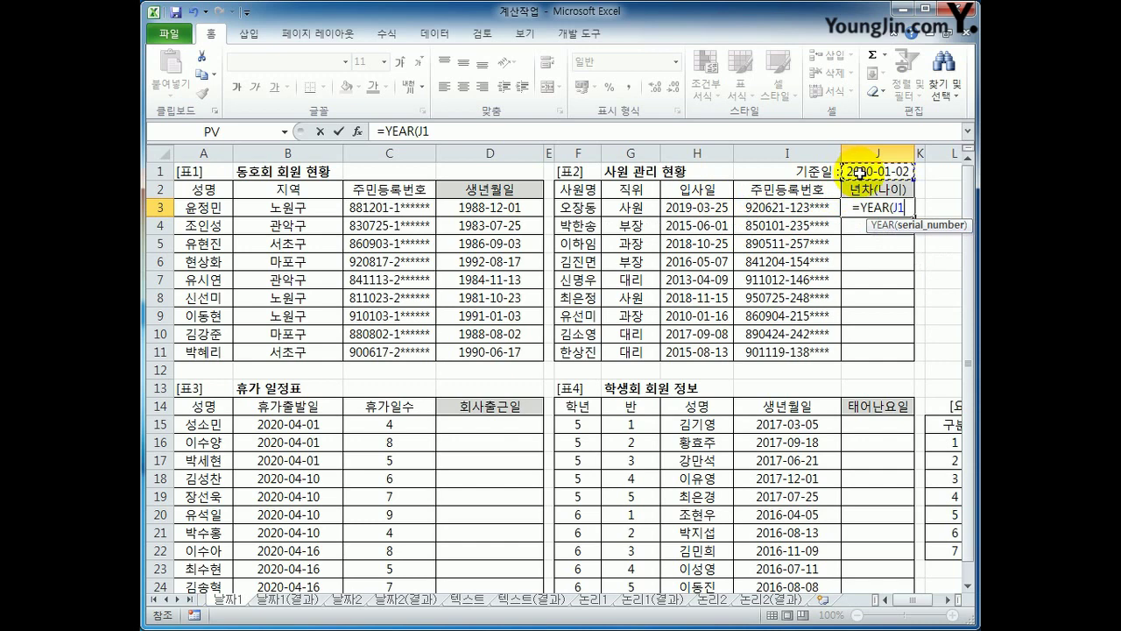
pyautogui.press('F4')
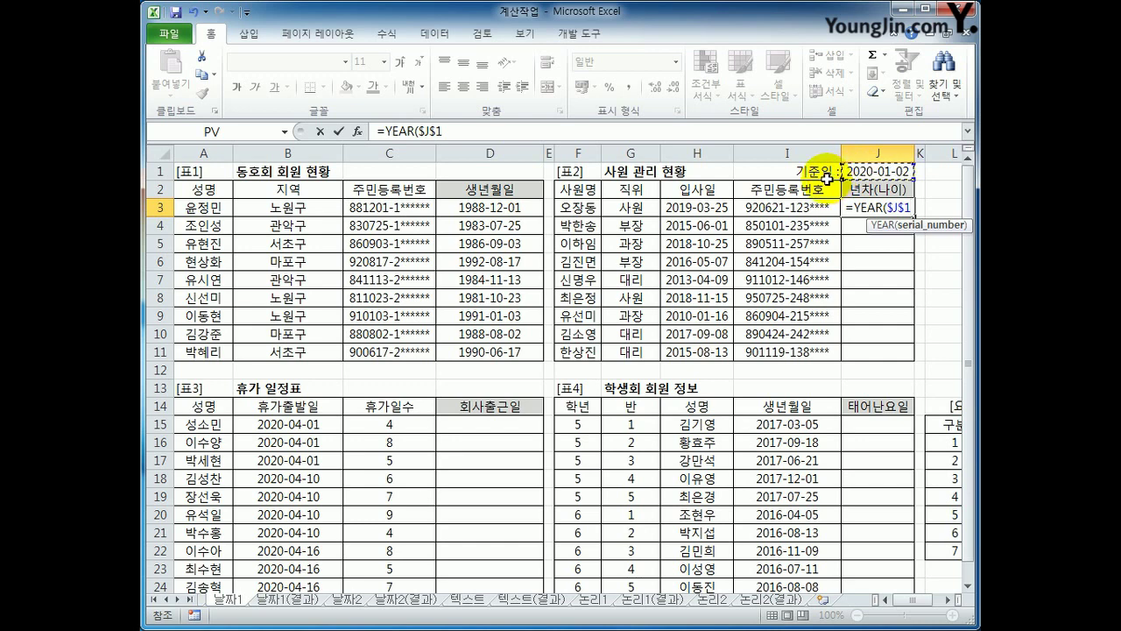
pyautogui.write(')')
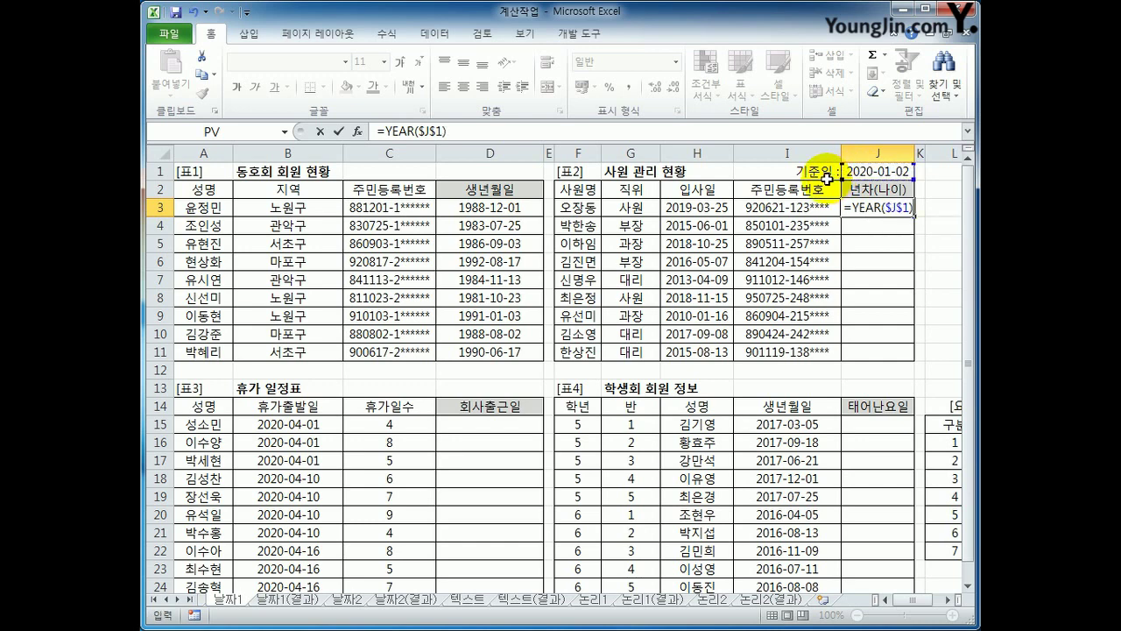
# - Subtract the hire year from the base year in the J3 formula with -YEAR(H3)
pyautogui.write('-')
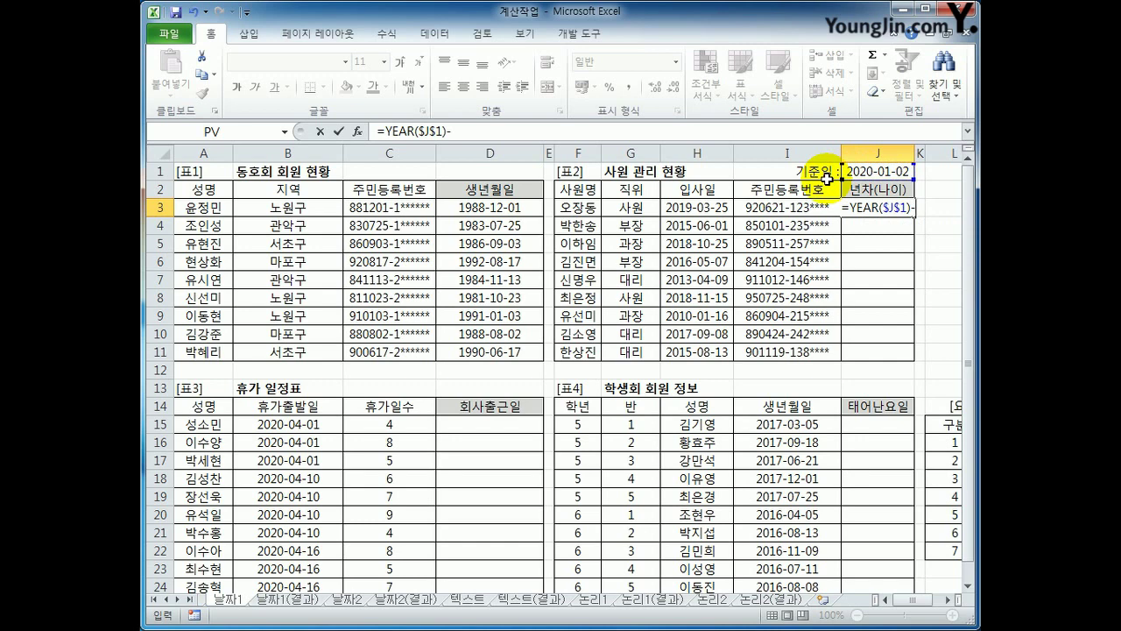
pyautogui.write('YEAR(')
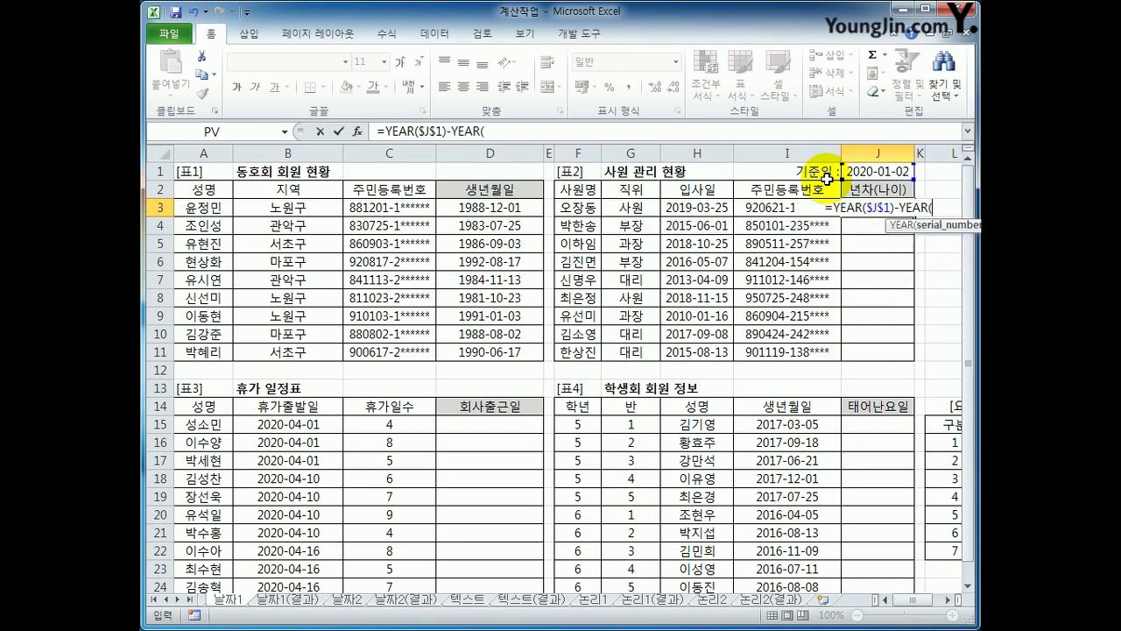
pyautogui.click(694, 206)
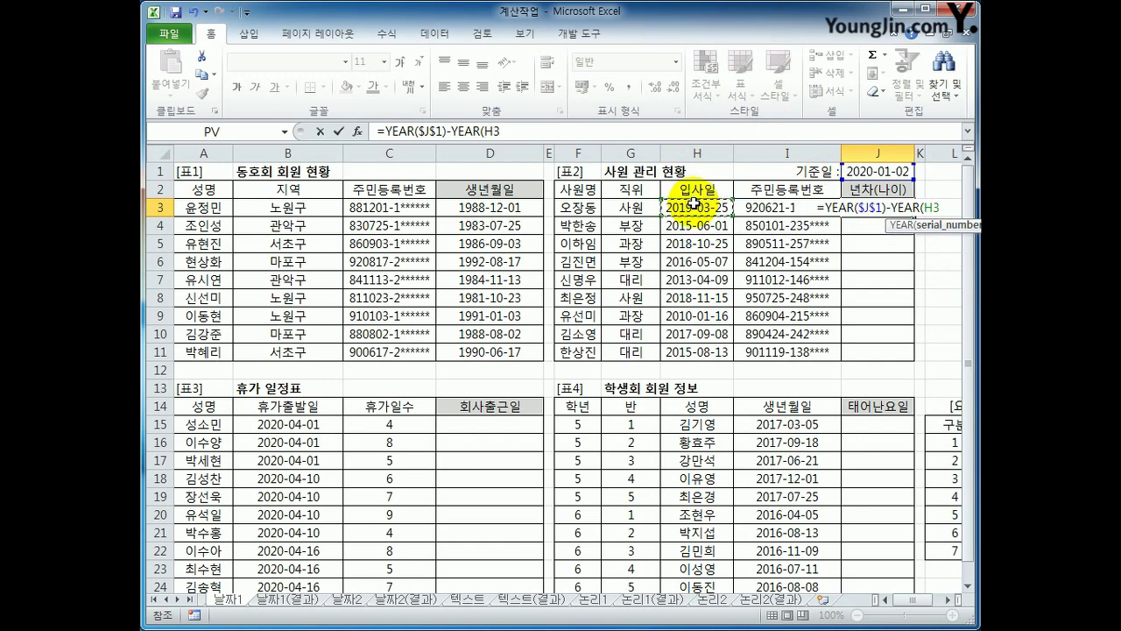
pyautogui.write(')')
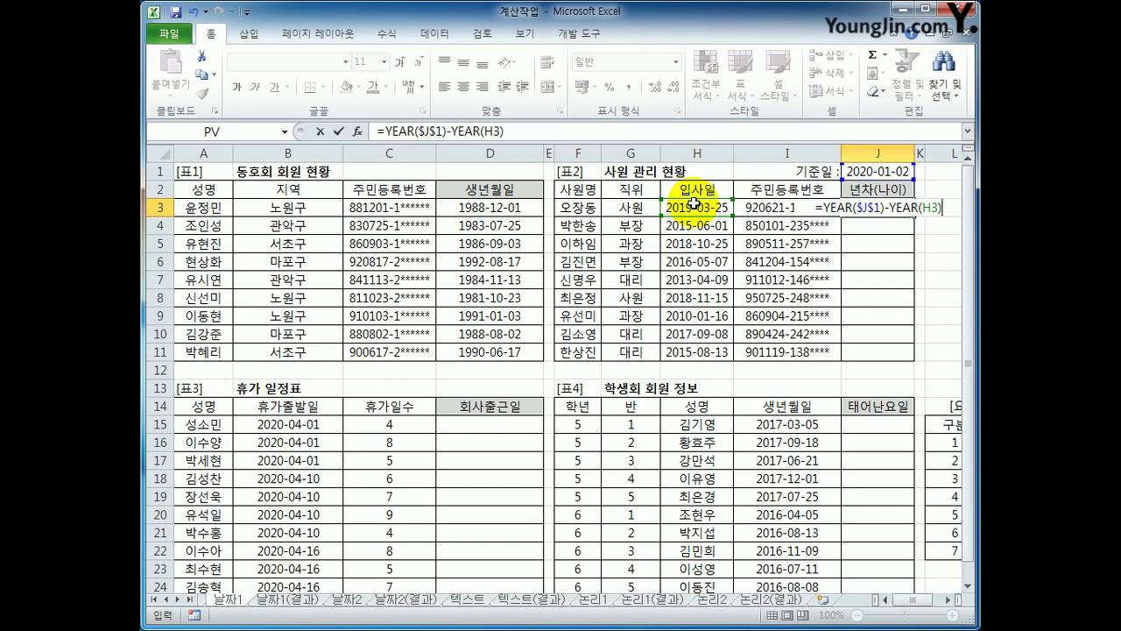
# - Append &"년차(" to the J3 formula and check the result against the base date in J1 and hire date in H3
pyautogui.write('&')
pyautogui.write('"년ㅊ')
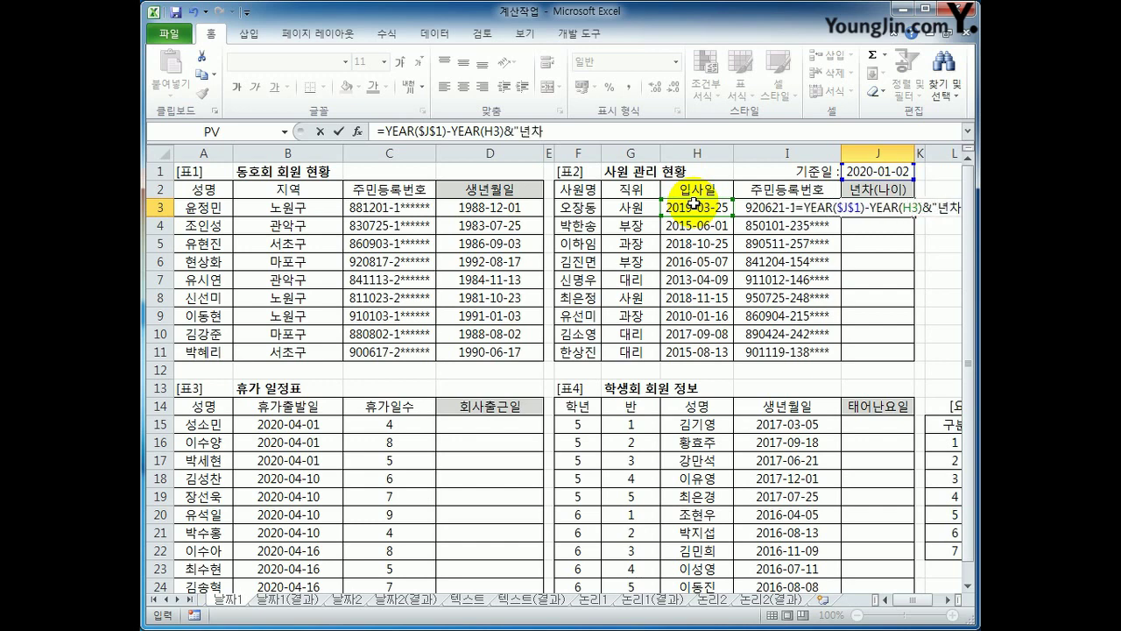
pyautogui.write('ㅏ(')
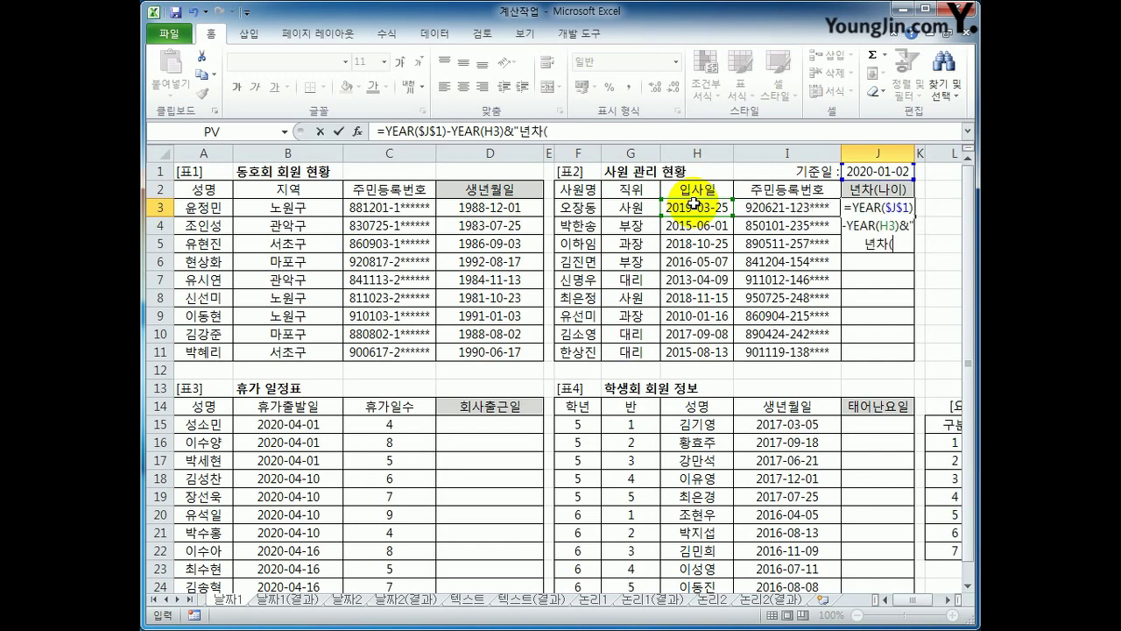
pyautogui.write('"')
pyautogui.press('Return')
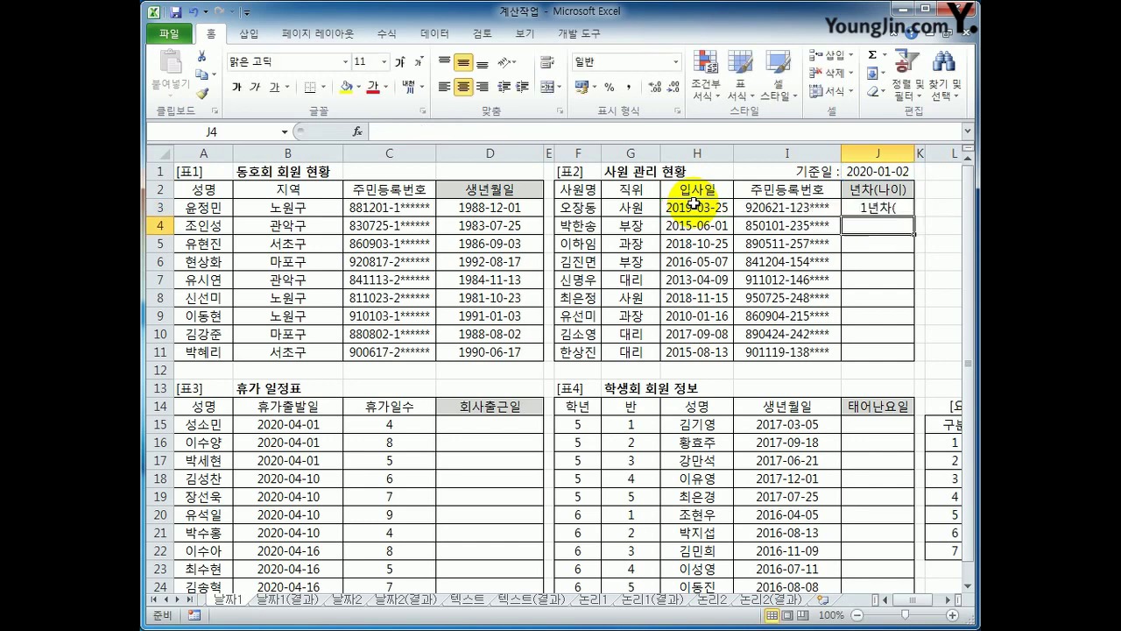
pyautogui.press('Up')
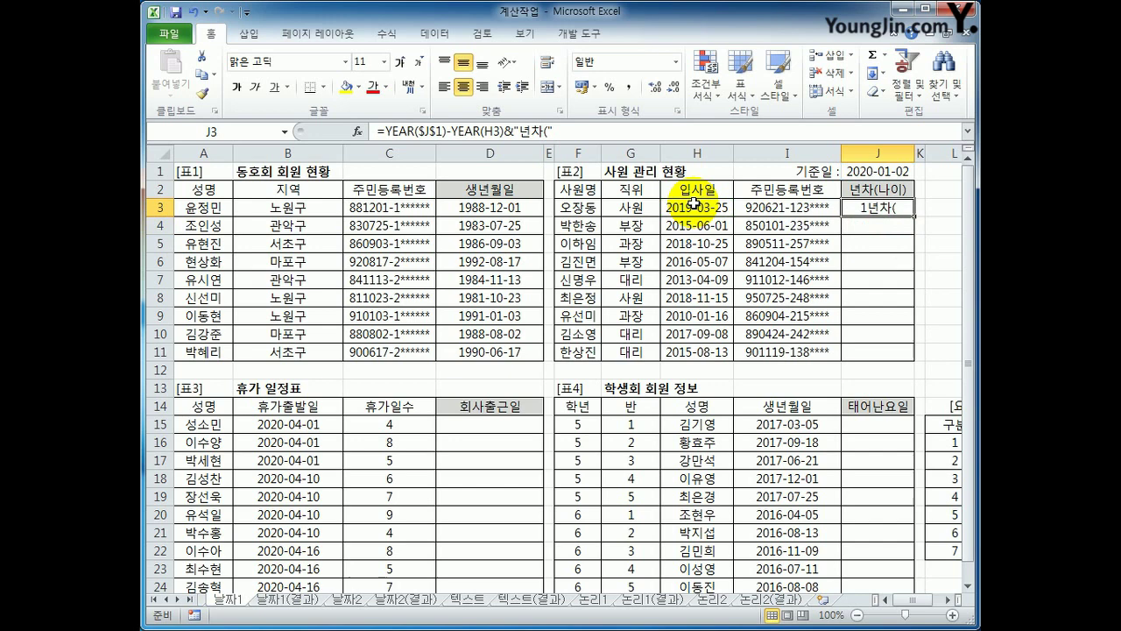
pyautogui.click(876, 170)
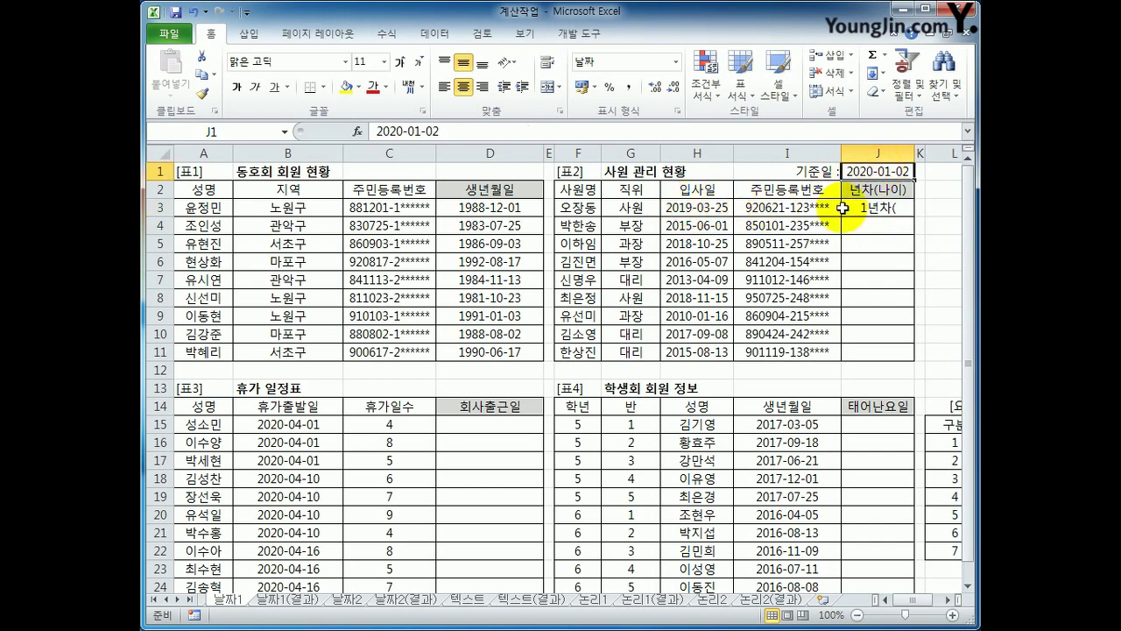
pyautogui.click(711, 210)
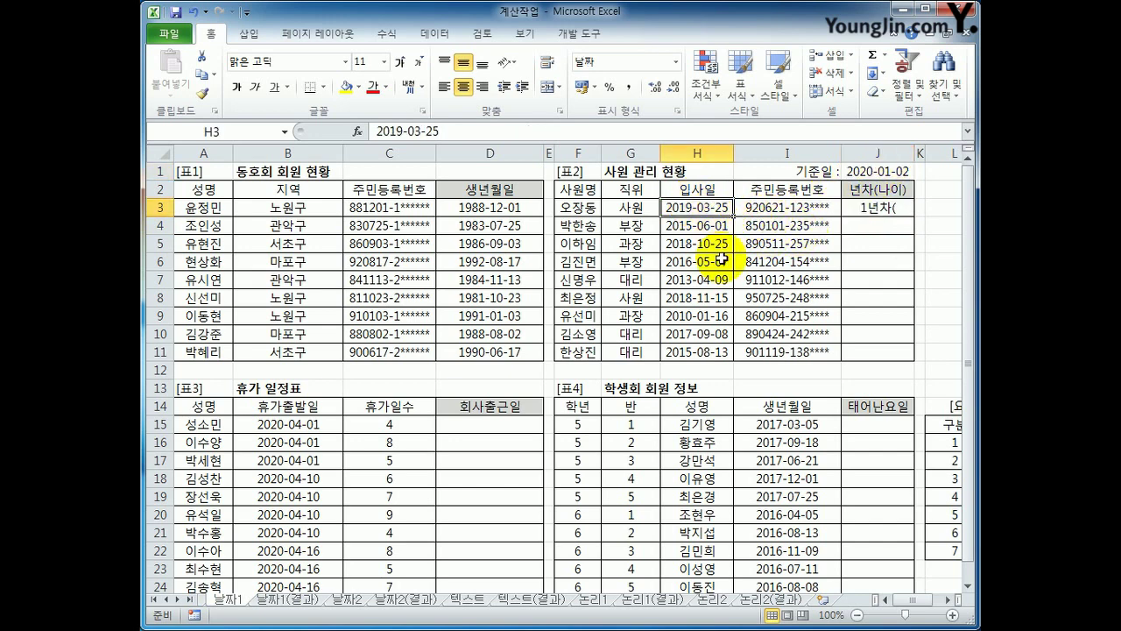
# - Extend the J3 formula with &YEAR($J$1), keeping the base date reference absolute
pyautogui.click(884, 207)
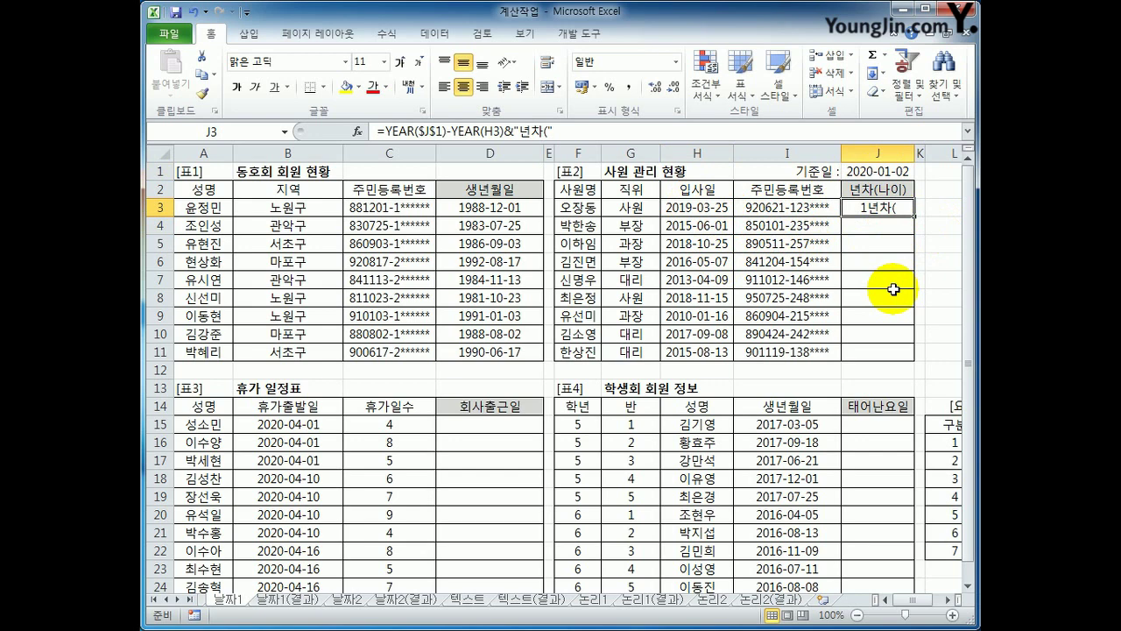
pyautogui.click(575, 133)
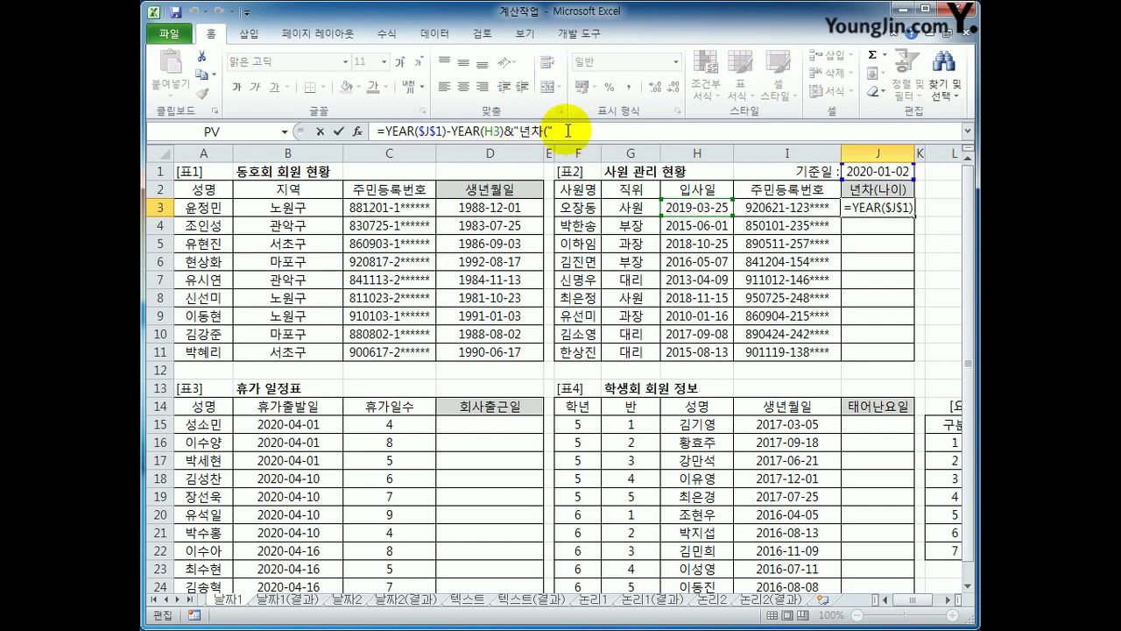
pyautogui.write('"')
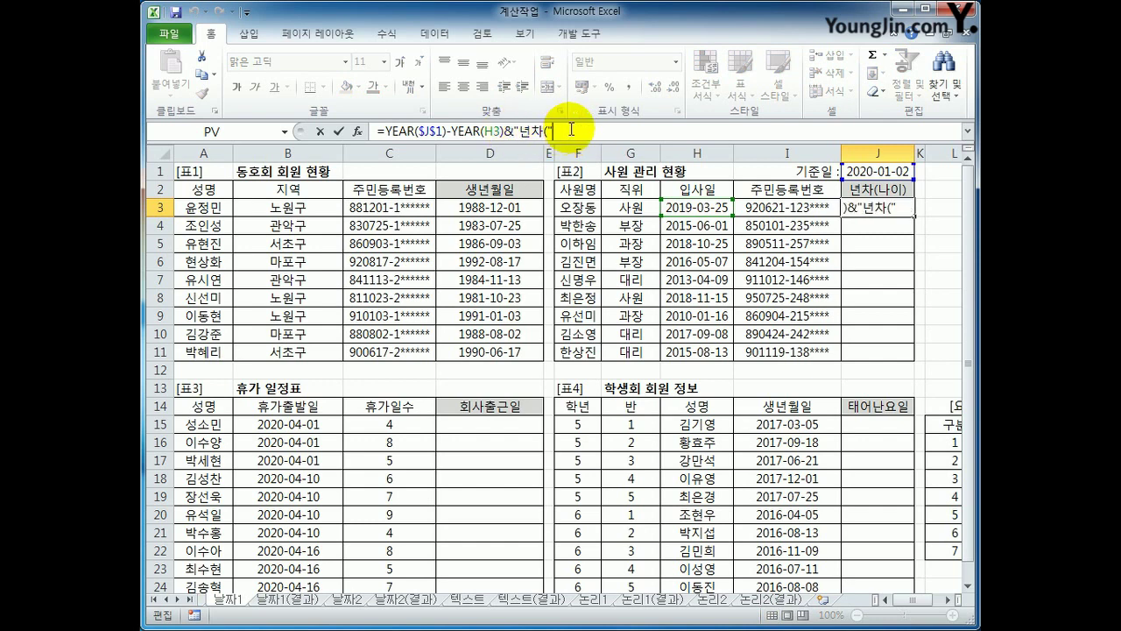
pyautogui.write('&')
pyautogui.write('ㅛ')
pyautogui.press('BackSpace')
pyautogui.write('YEAR(')
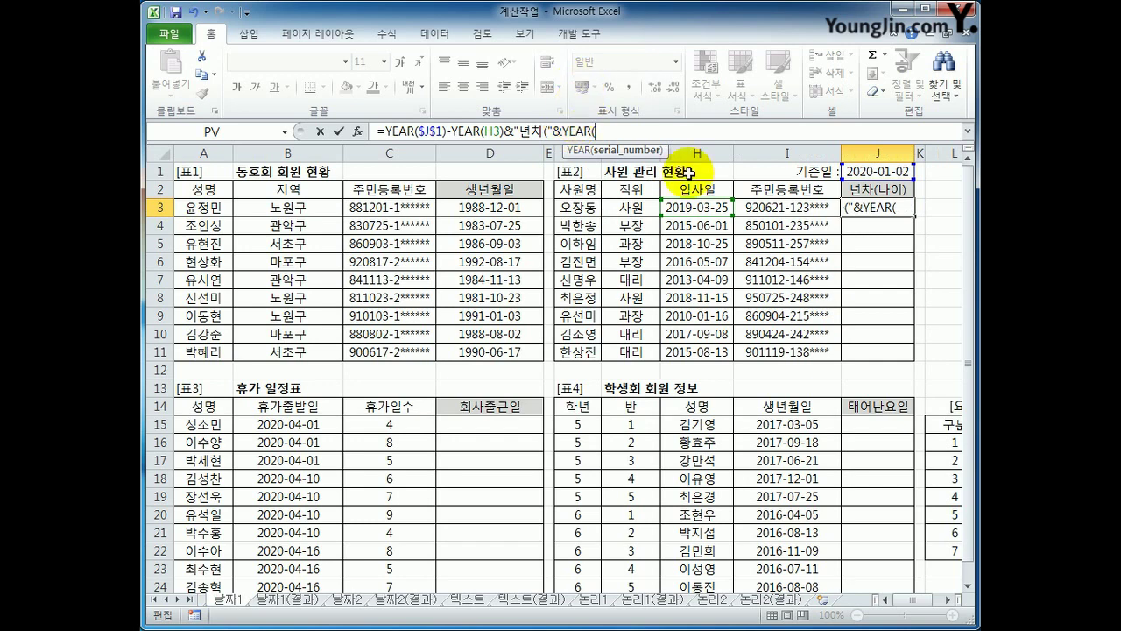
pyautogui.click(874, 172)
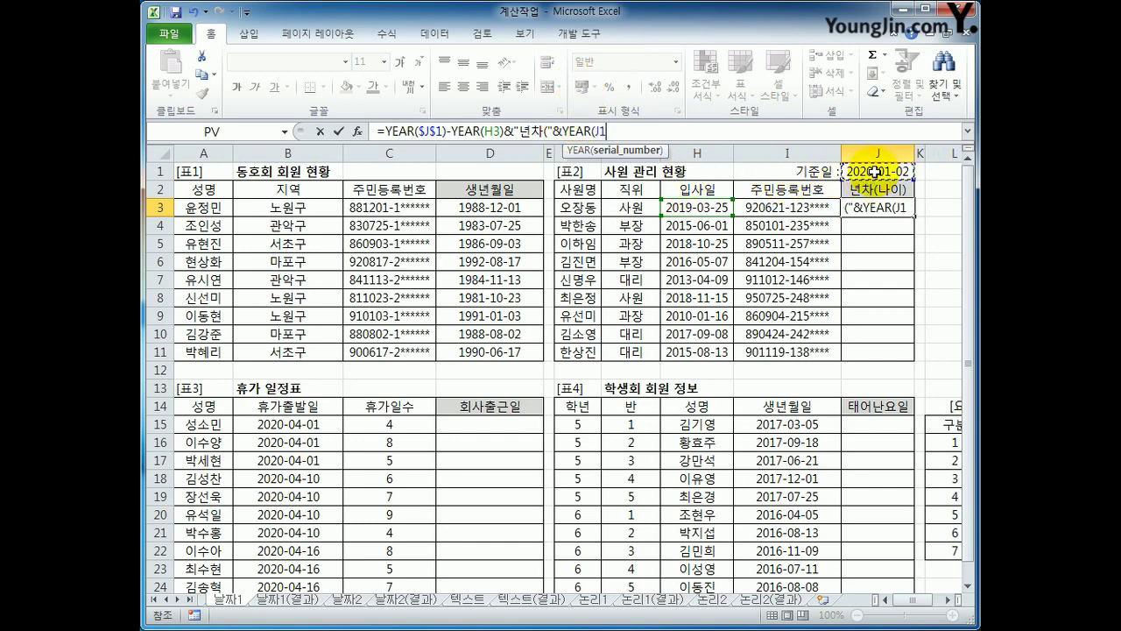
pyautogui.press('F4')
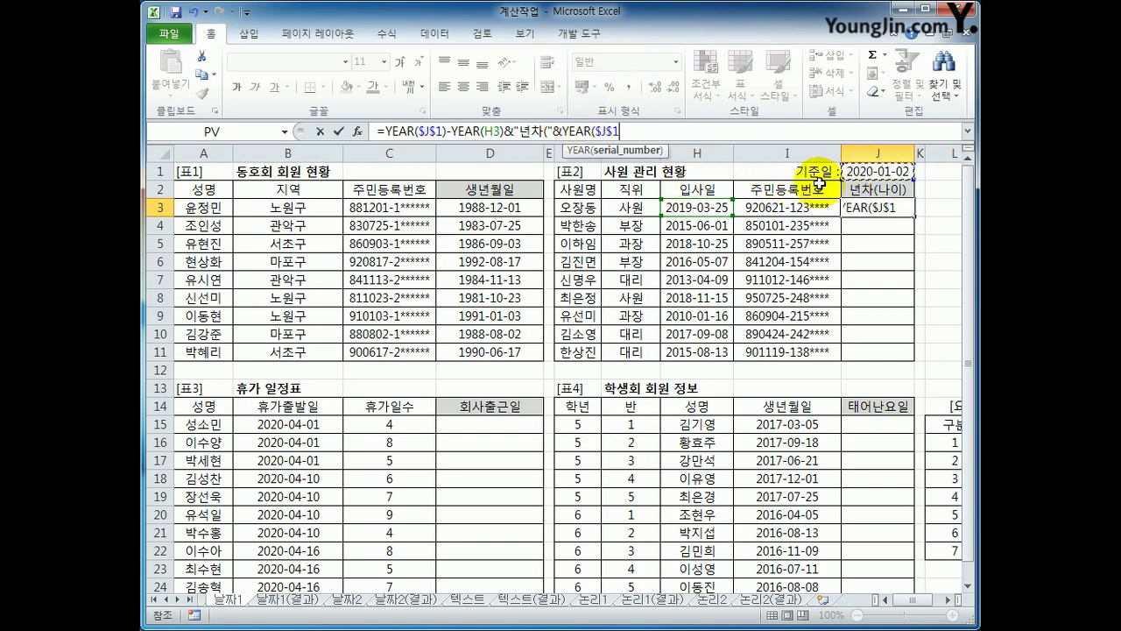
pyautogui.write(')')
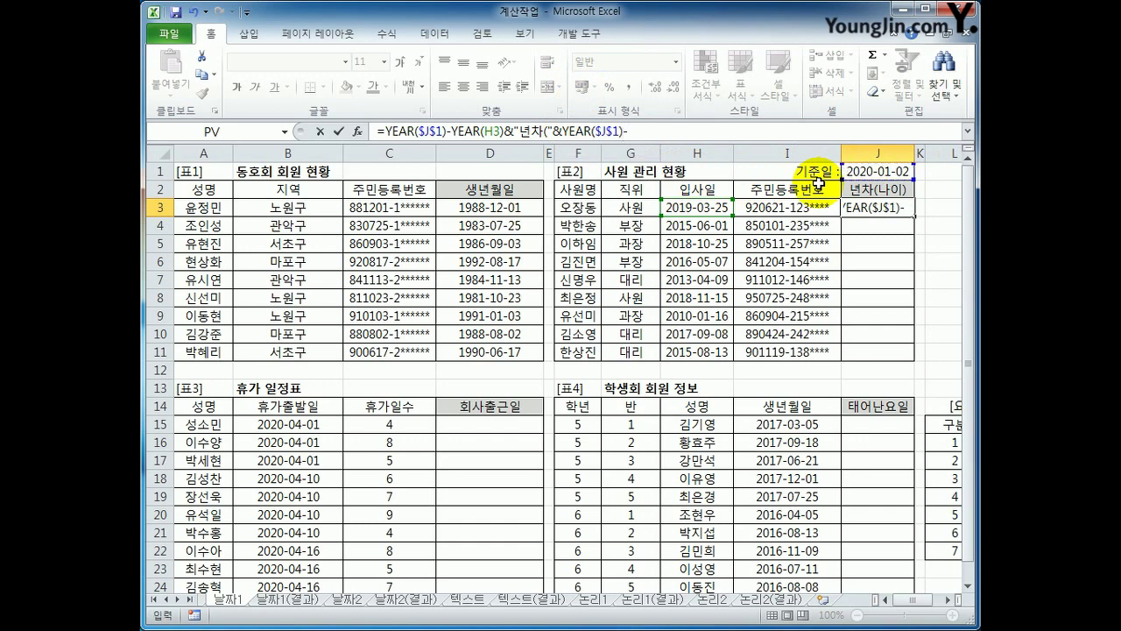
# - Subtract (1900+LEFT(I3,2)) for the birth year, append &")" and complete the J3 formula
pyautogui.write('-(1900')
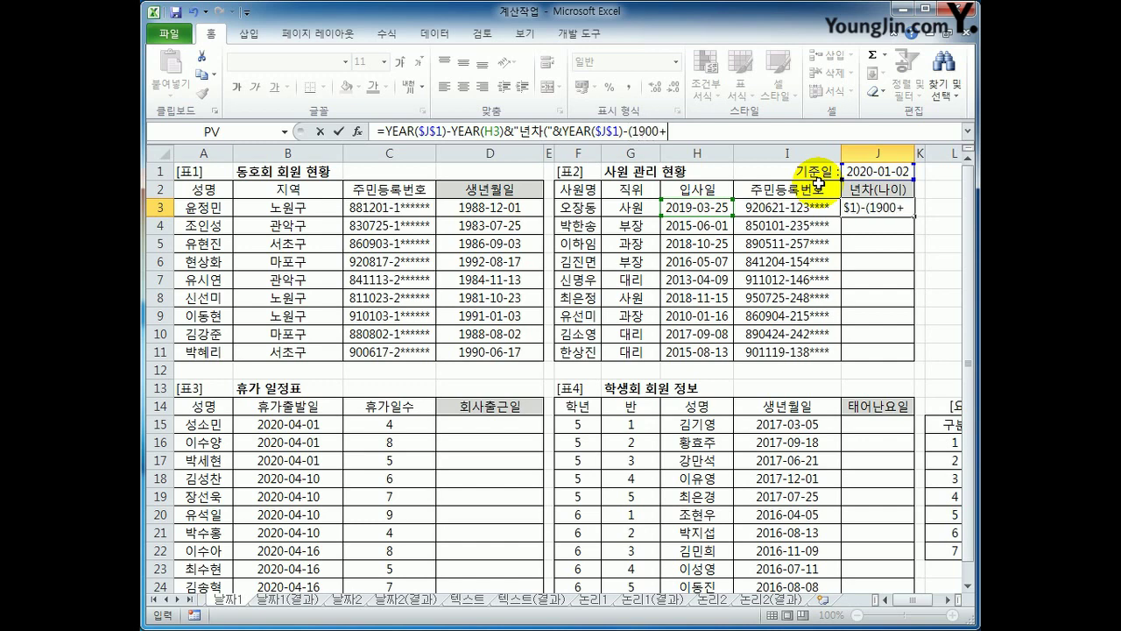
pyautogui.write('+LE')
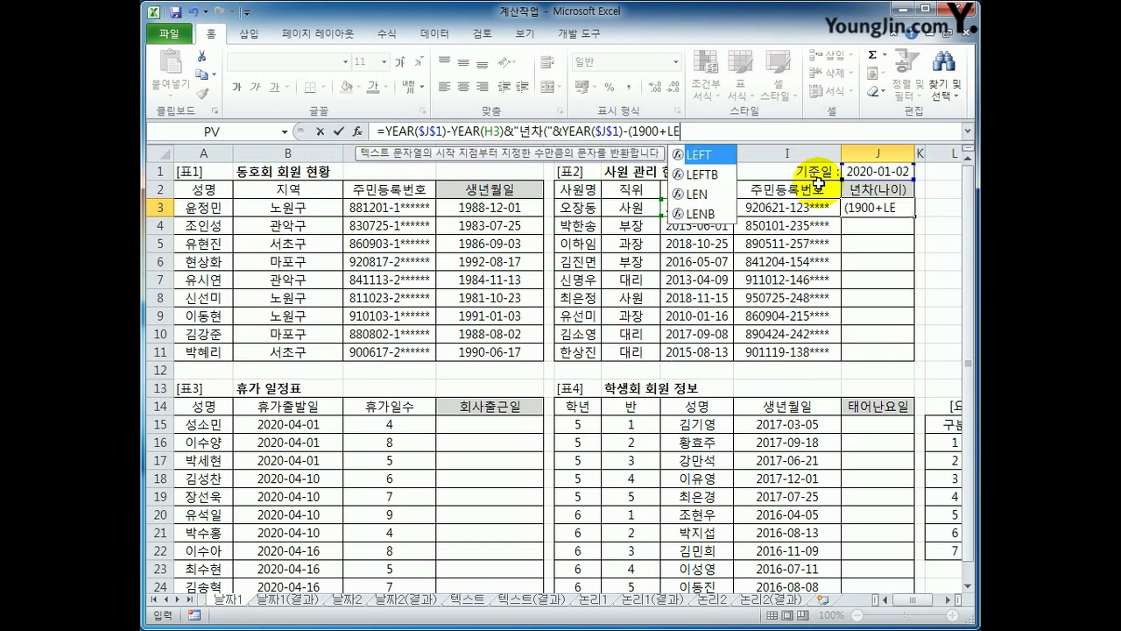
pyautogui.write('FT(')
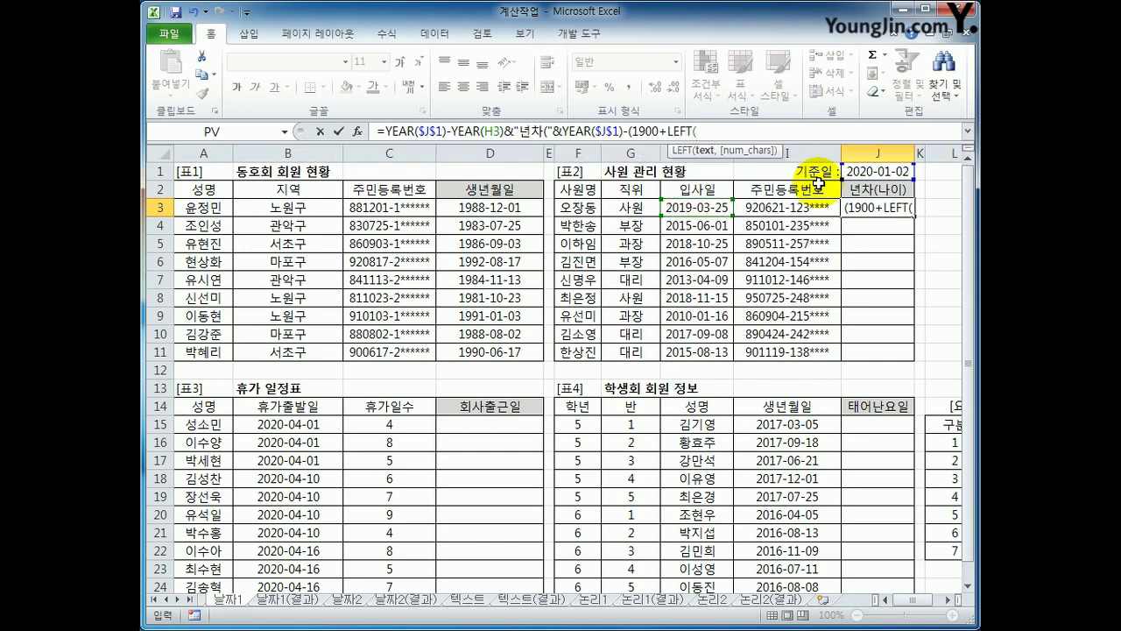
pyautogui.click(760, 207)
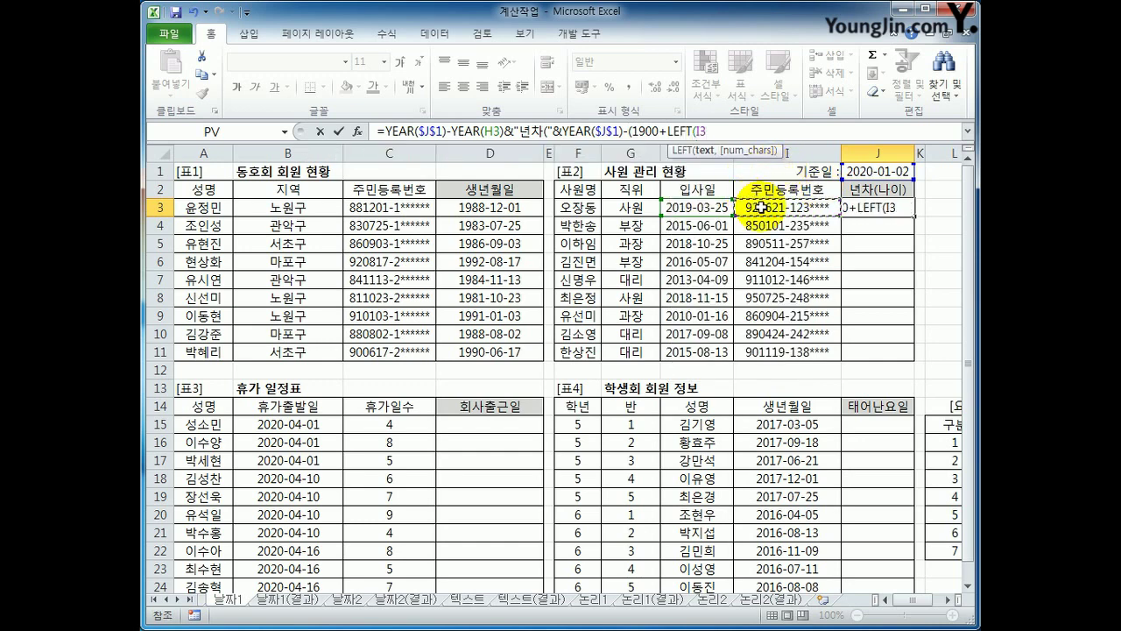
pyautogui.write(',2)')
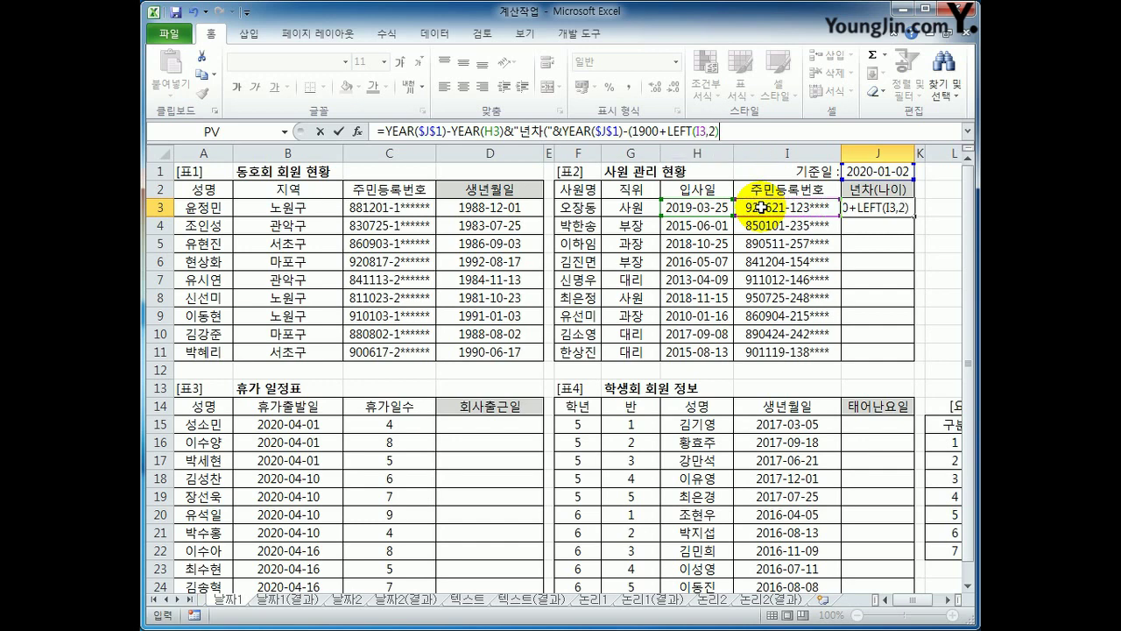
pyautogui.write(')&")"')
pyautogui.press('Return')
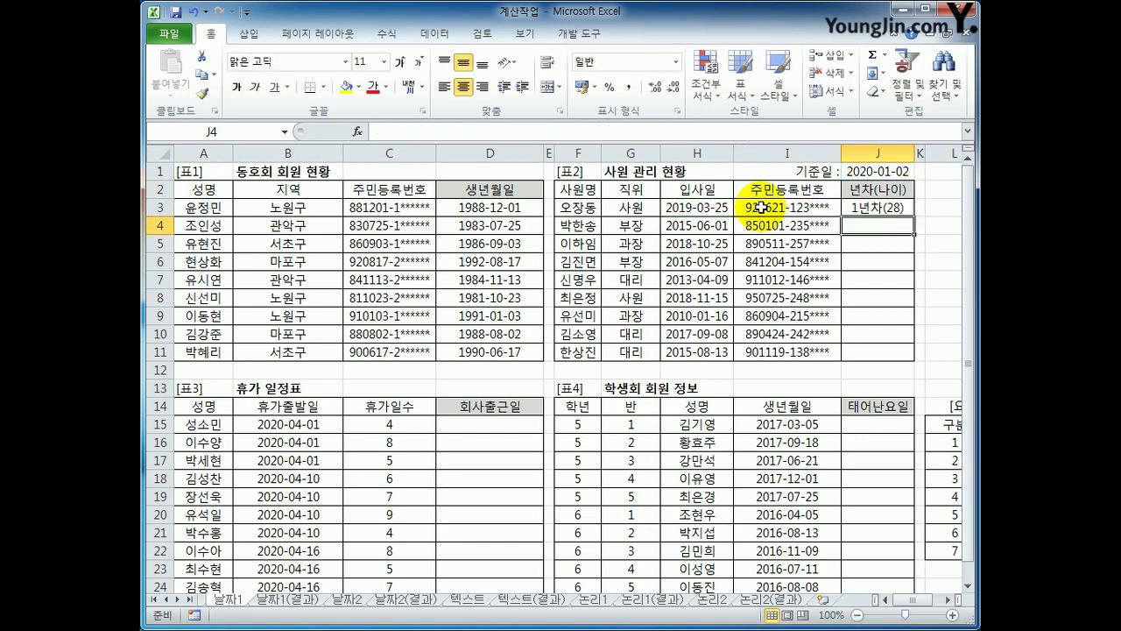
# - Copy the 년차(나이) formula from J3 down through J11 and review the filled column
pyautogui.click(880, 208)
pyautogui.moveTo(909, 217); pyautogui.dragTo(888, 364)
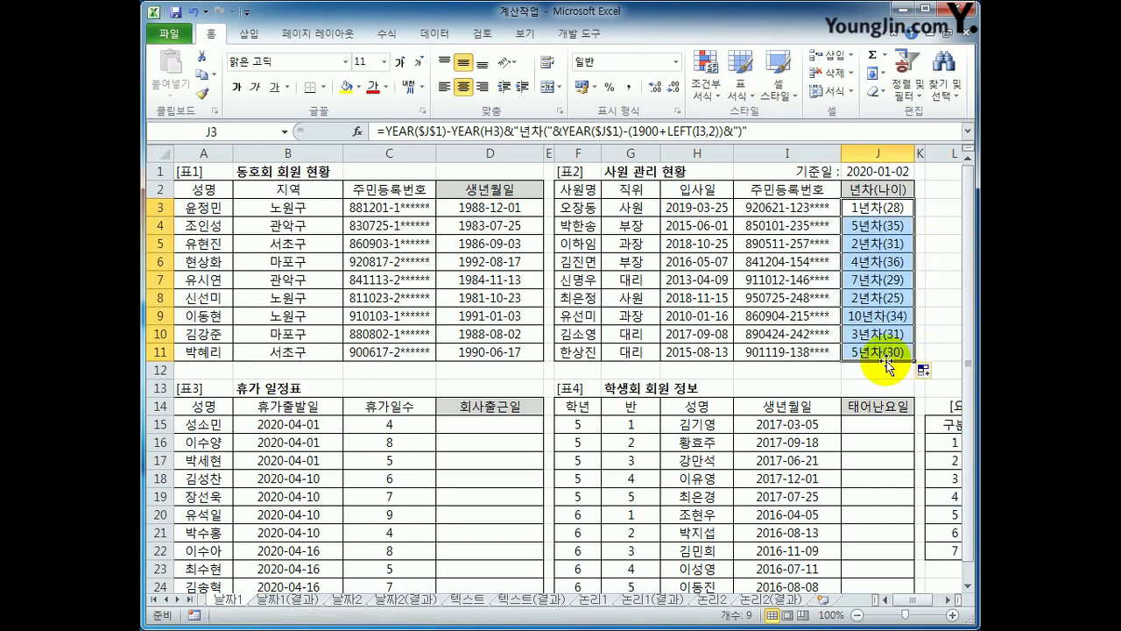
pyautogui.click(878, 172)
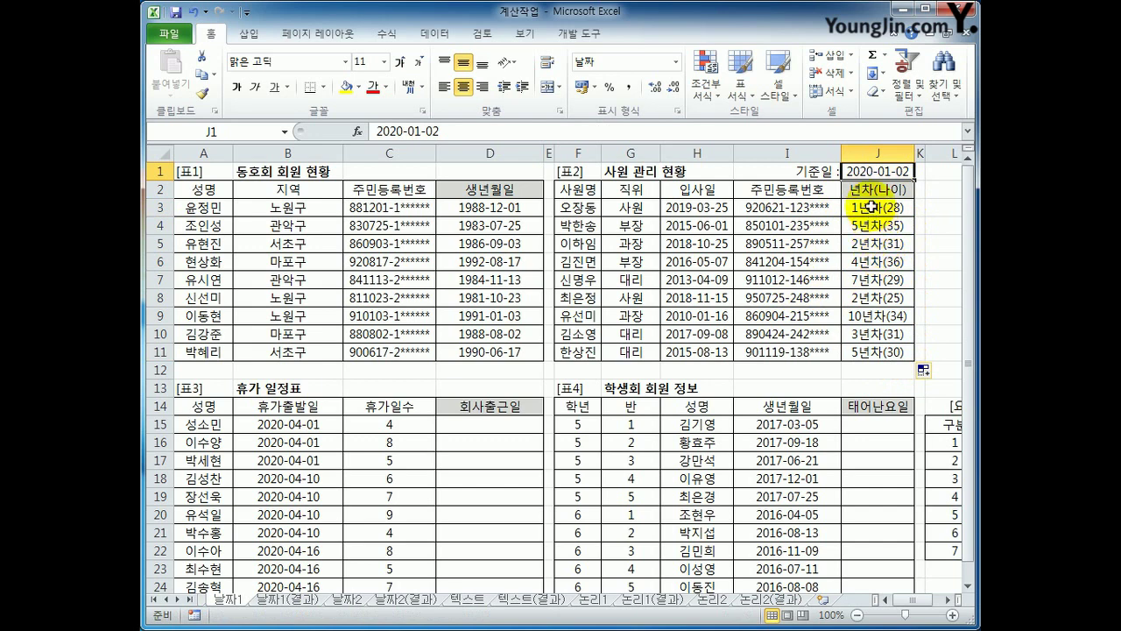
pyautogui.moveTo(876, 208); pyautogui.dragTo(877, 349)
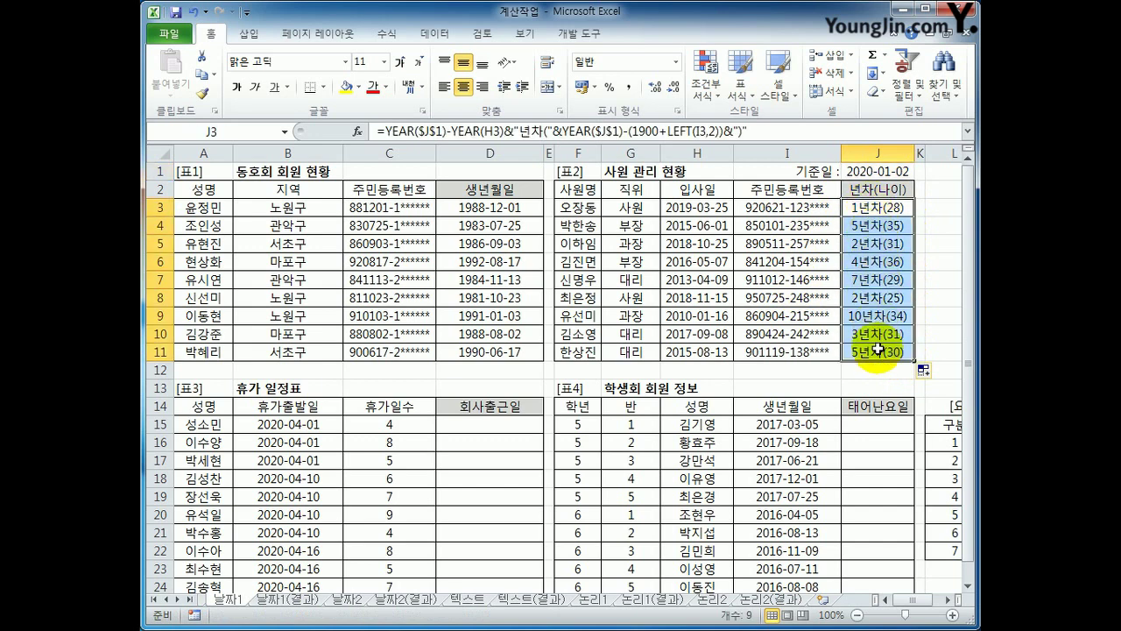
pyautogui.click(878, 211)
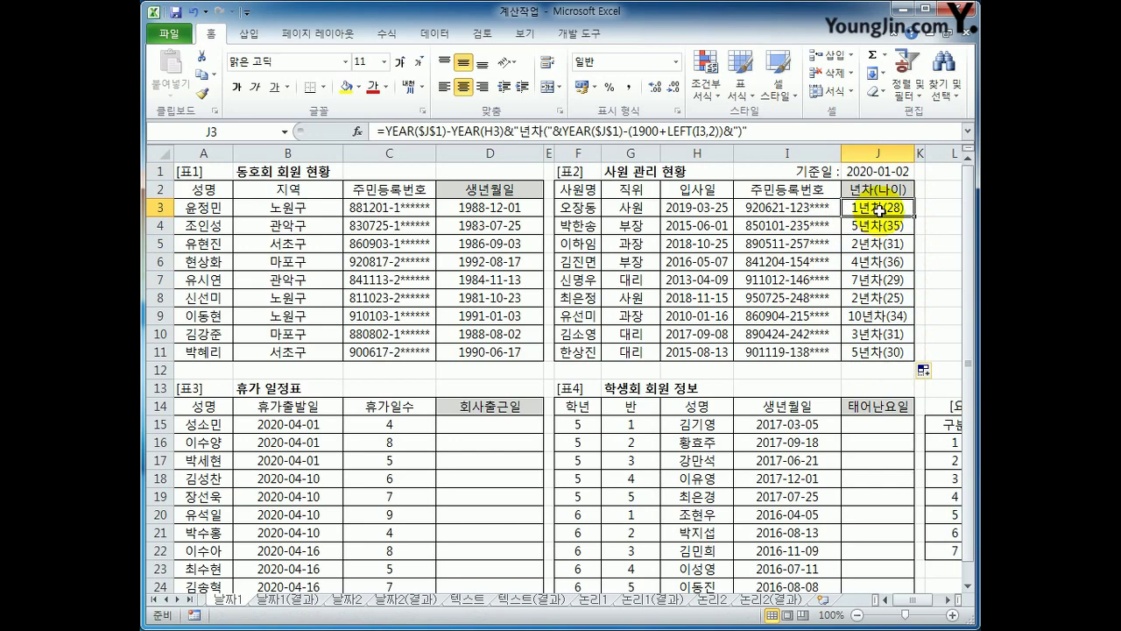
# - Examine the 휴가출발일 and 휴가일수 columns in table 3 that the 회사출근일 column relies on, and select D15
pyautogui.scroll(-2, 561, 443)
pyautogui.click(497, 315)
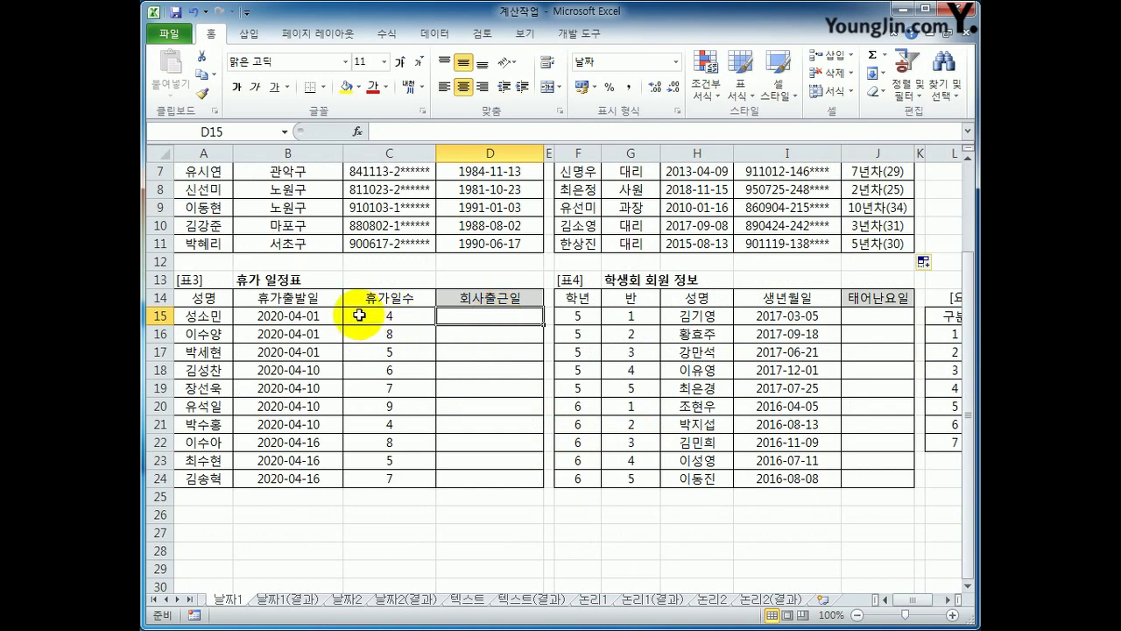
pyautogui.moveTo(329, 313); pyautogui.dragTo(309, 473)
pyautogui.moveTo(385, 315); pyautogui.dragTo(394, 474)
pyautogui.click(508, 318)
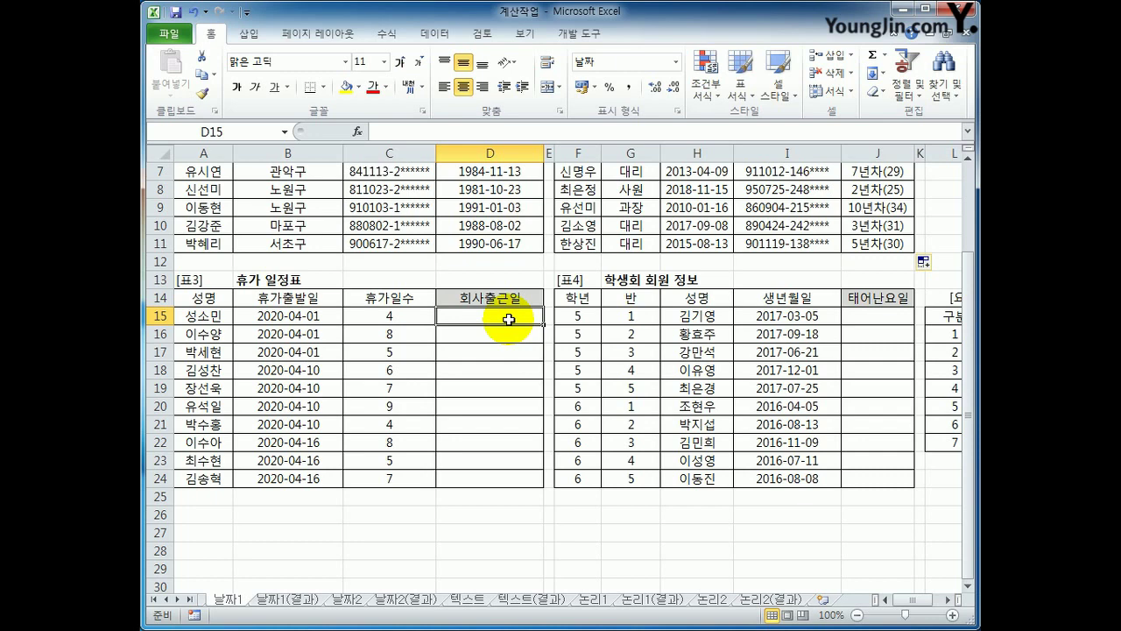
# - Insert a WORKDAY function in D15 with B15 as the start date and C15 as the days, leaving holidays blank
pyautogui.click(386, 34)
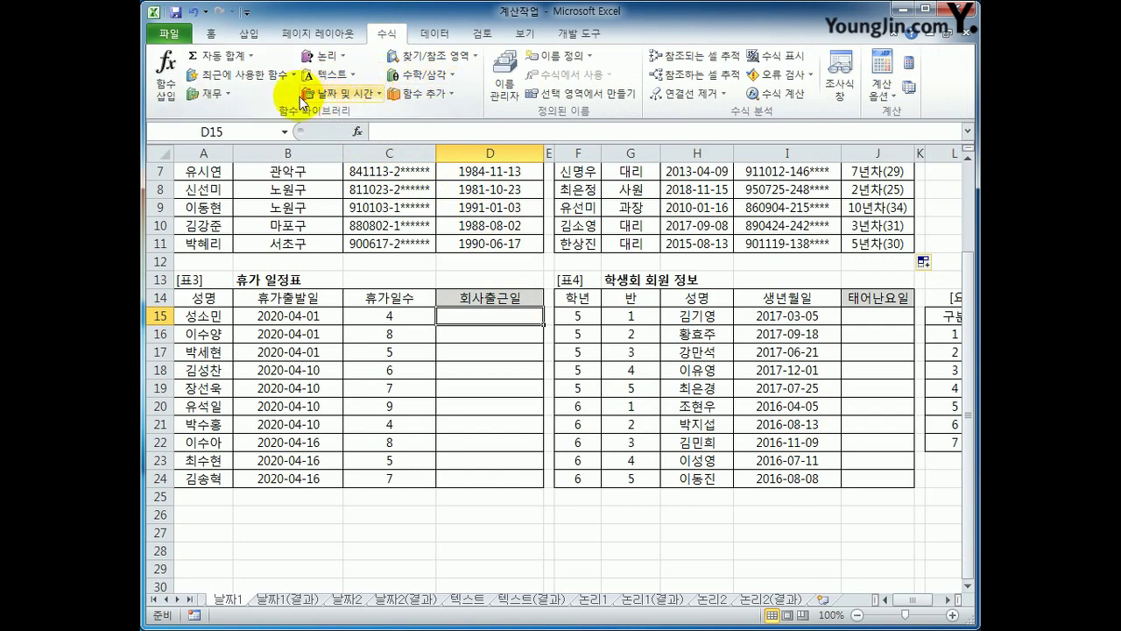
pyautogui.click(349, 97)
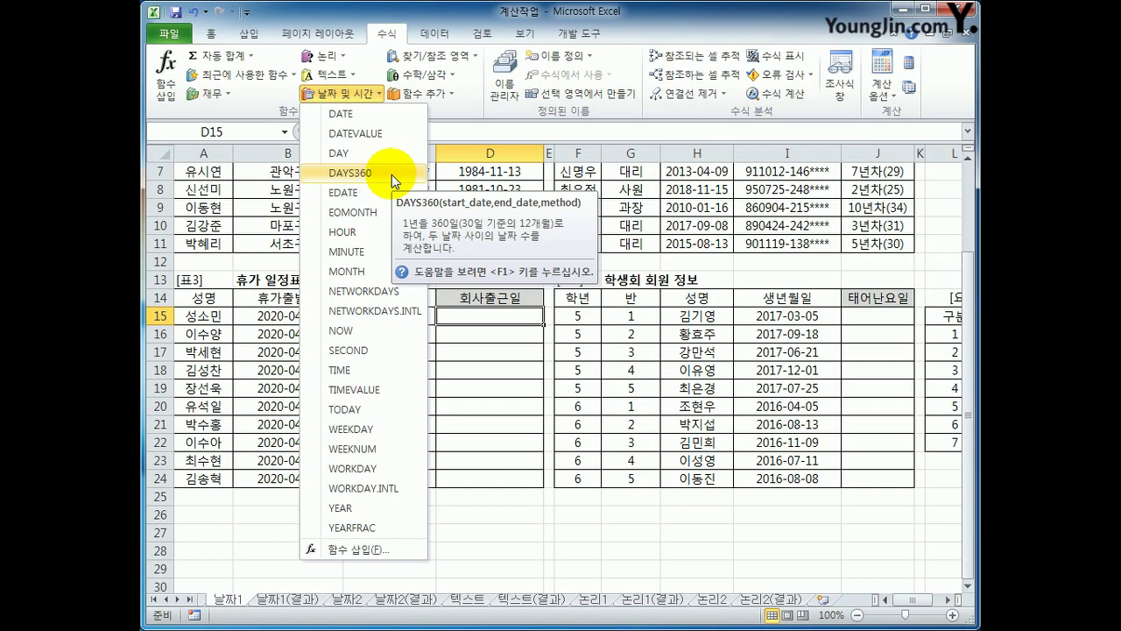
pyautogui.click(395, 471)
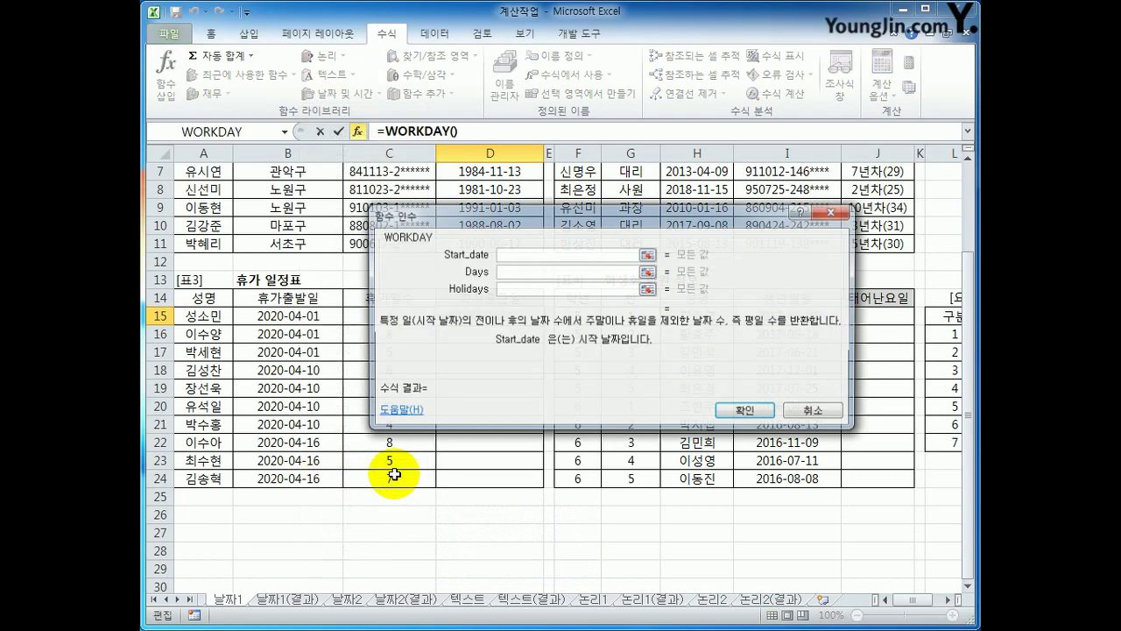
pyautogui.moveTo(491, 375); pyautogui.dragTo(559, 221)
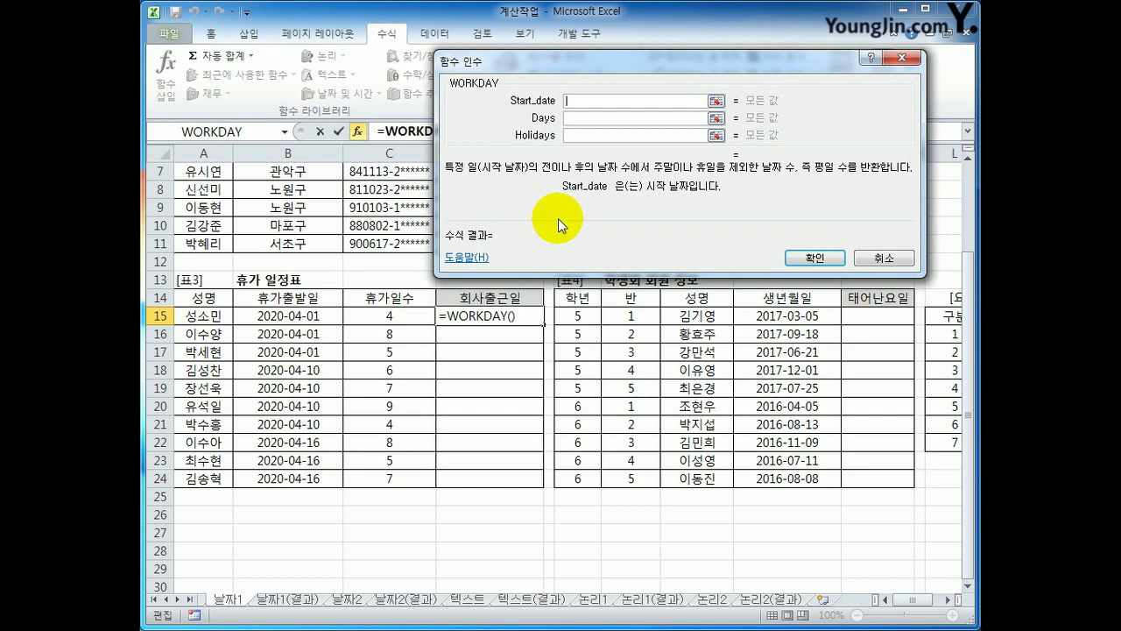
pyautogui.click(320, 316)
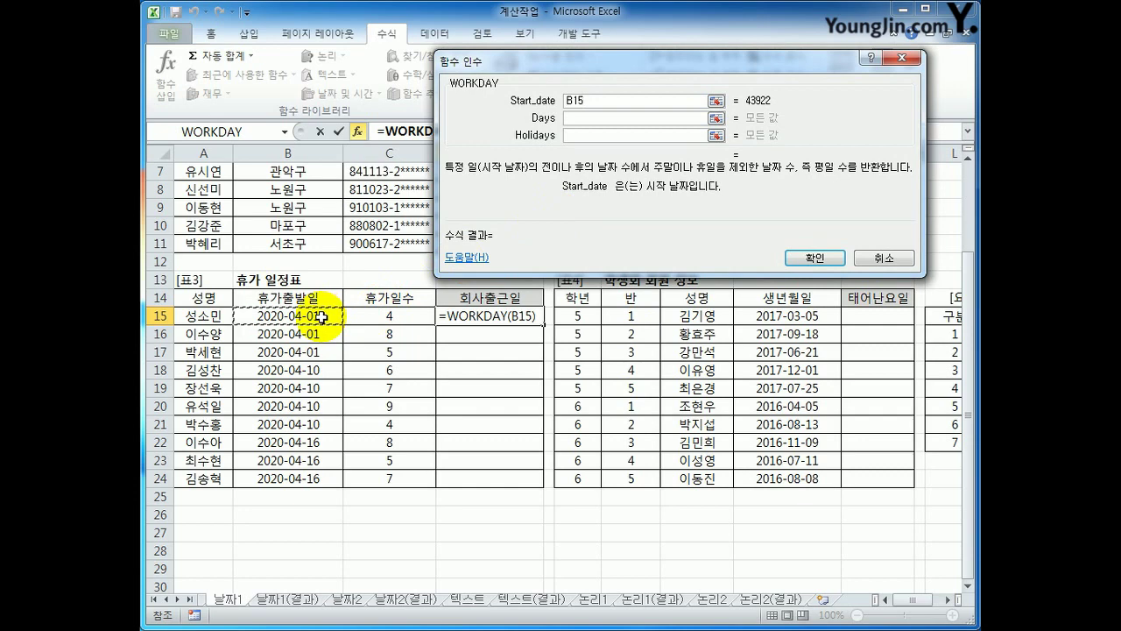
pyautogui.click(580, 121)
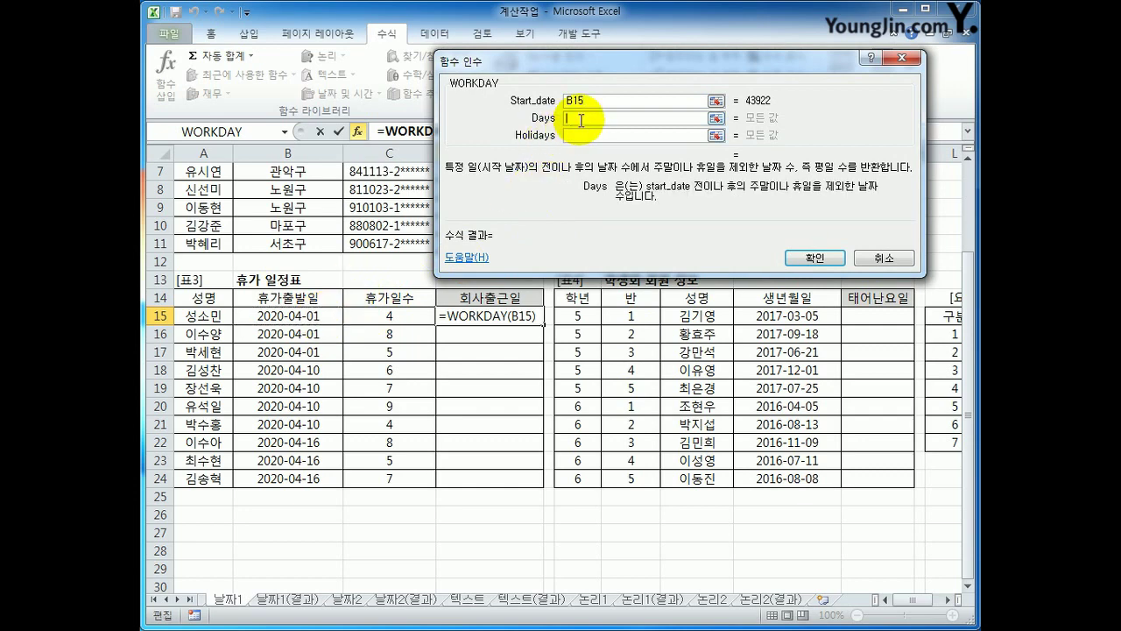
pyautogui.click(392, 314)
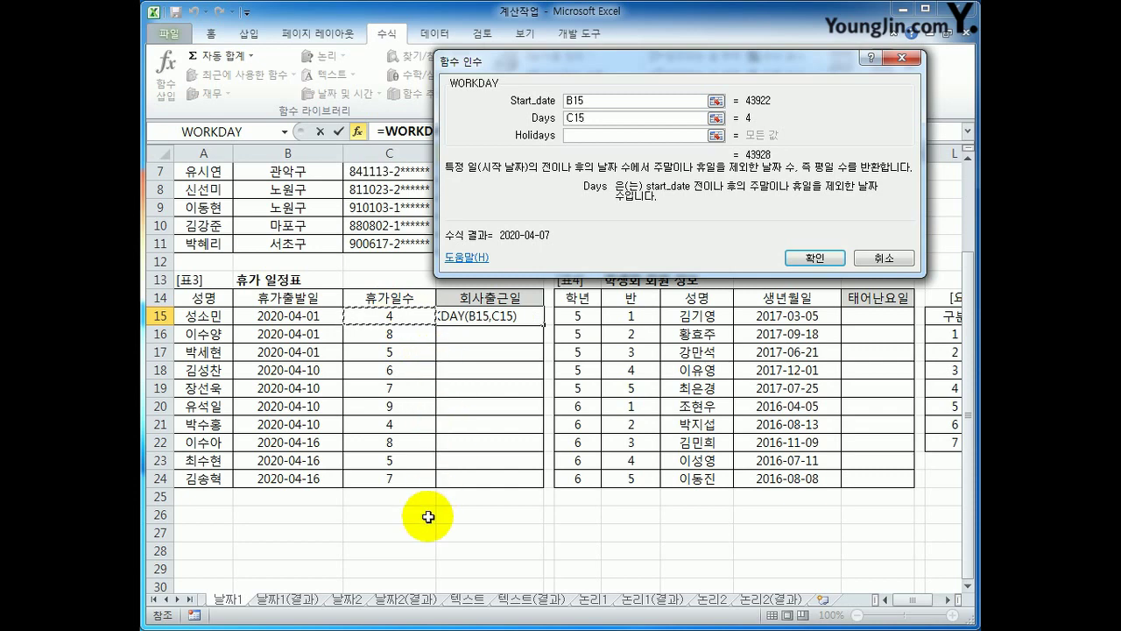
pyautogui.click(617, 134)
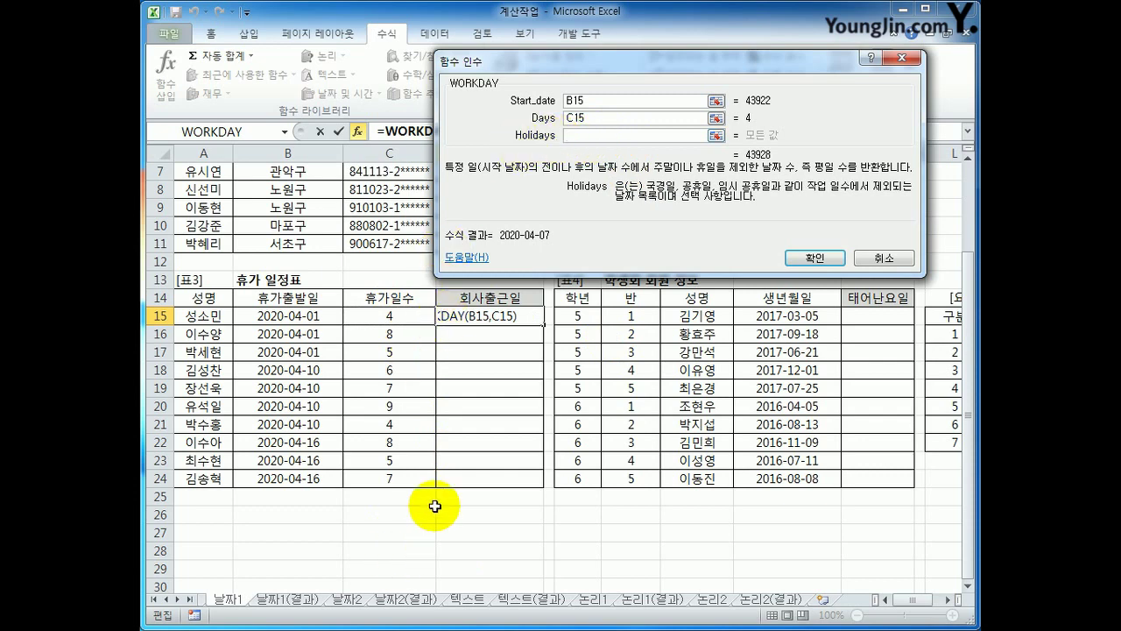
pyautogui.click(587, 100)
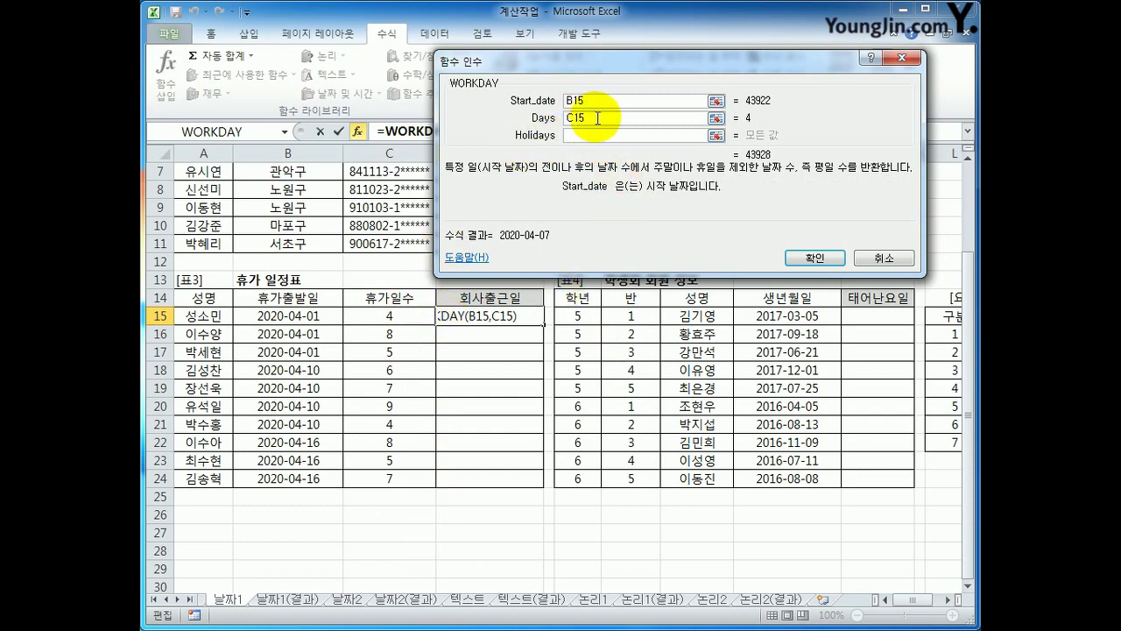
pyautogui.click(597, 118)
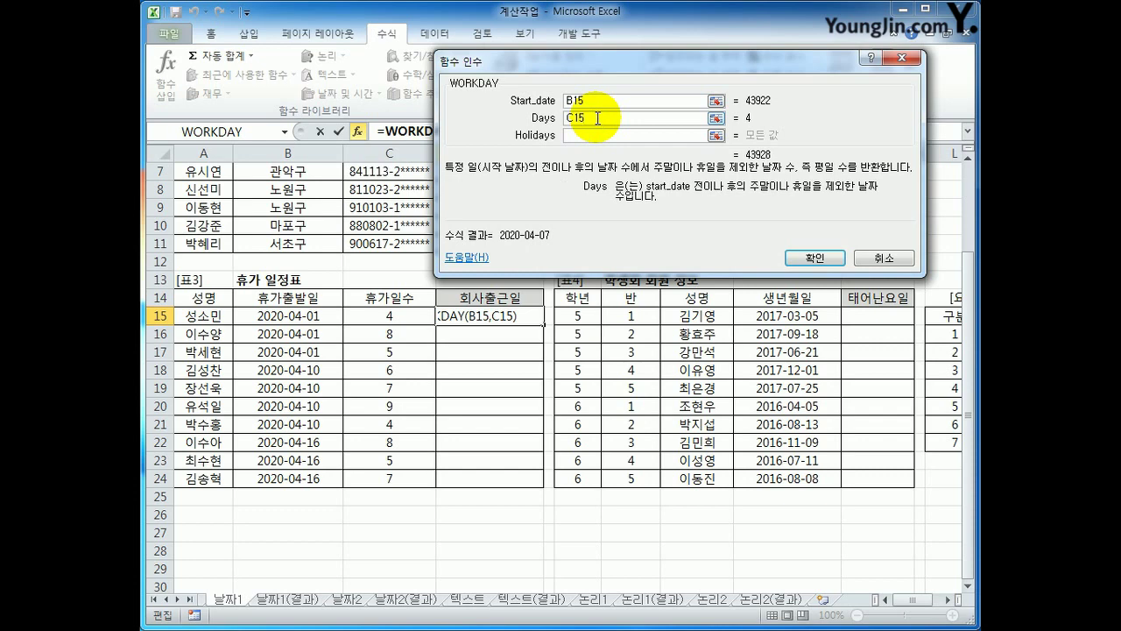
pyautogui.click(806, 255)
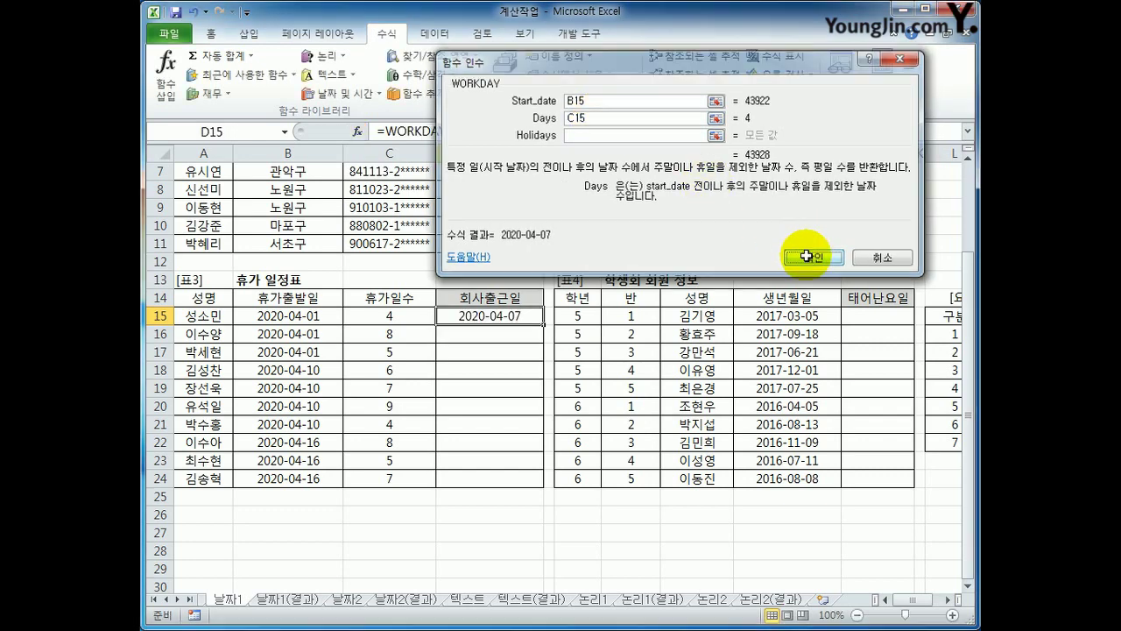
# - Check the B15 and C15 values behind D15 and copy the 회사출근일 formula down through D24
pyautogui.click(330, 319)
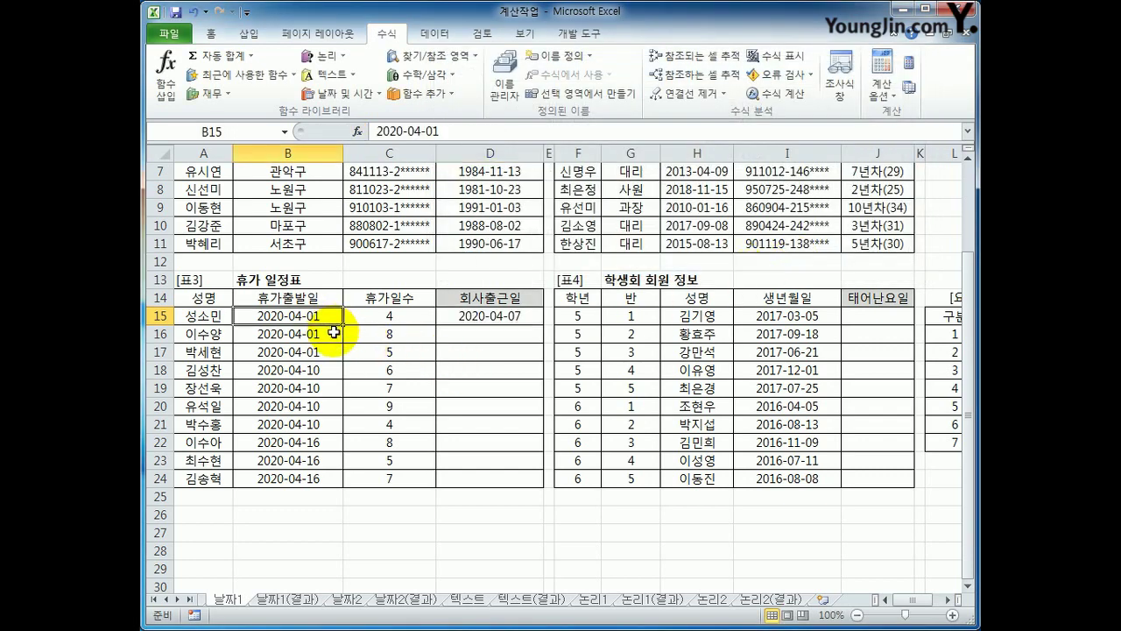
pyautogui.click(388, 320)
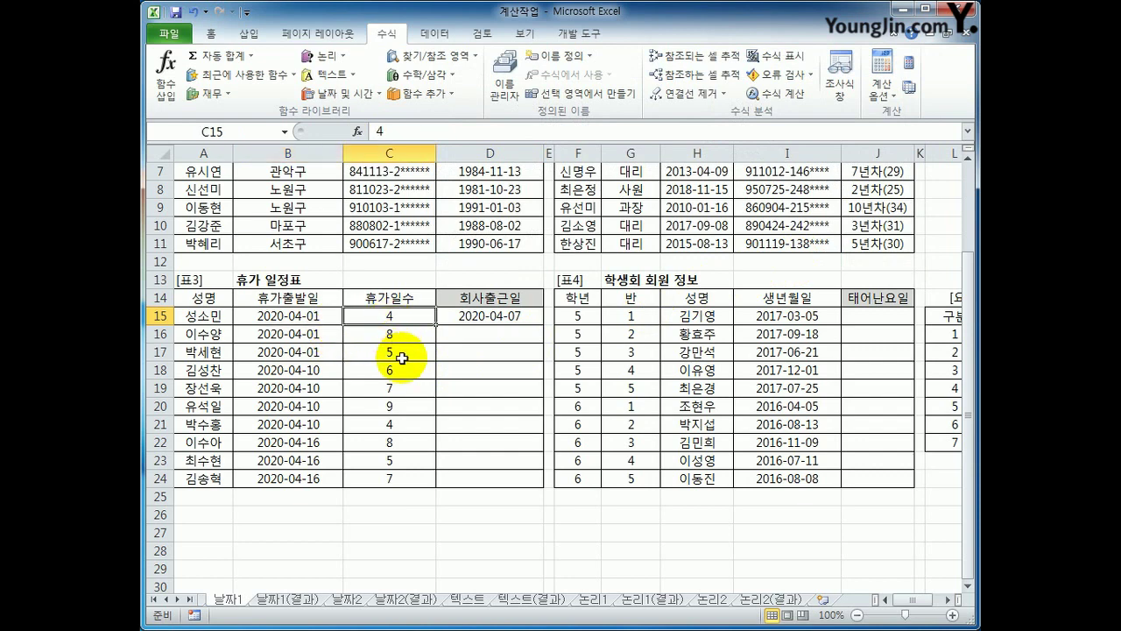
pyautogui.click(518, 317)
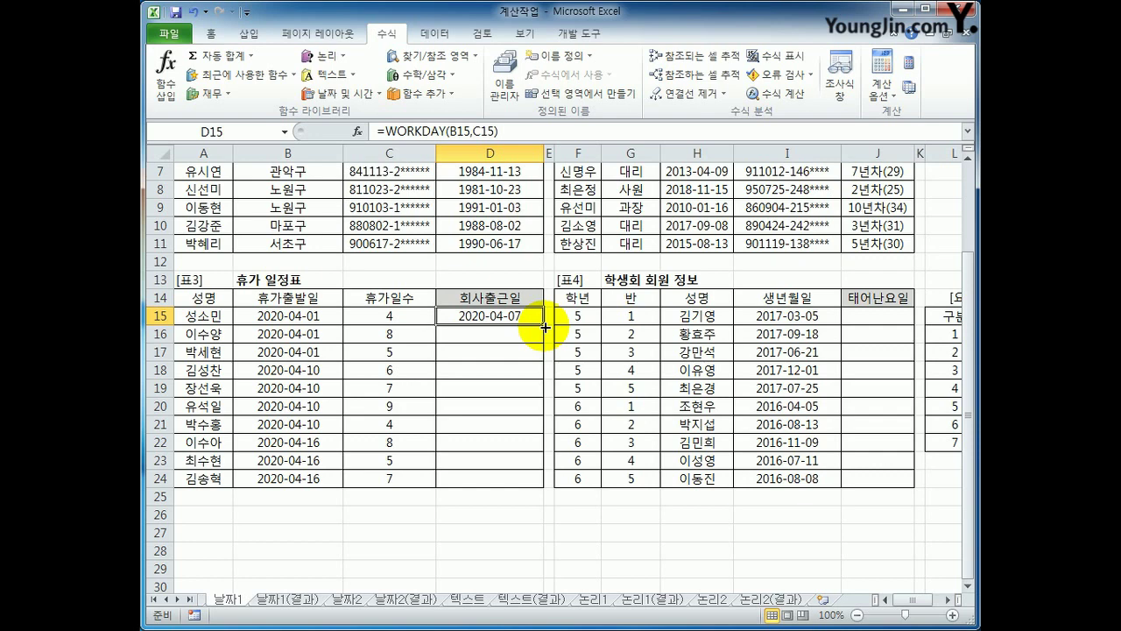
pyautogui.moveTo(543, 326); pyautogui.dragTo(534, 492)
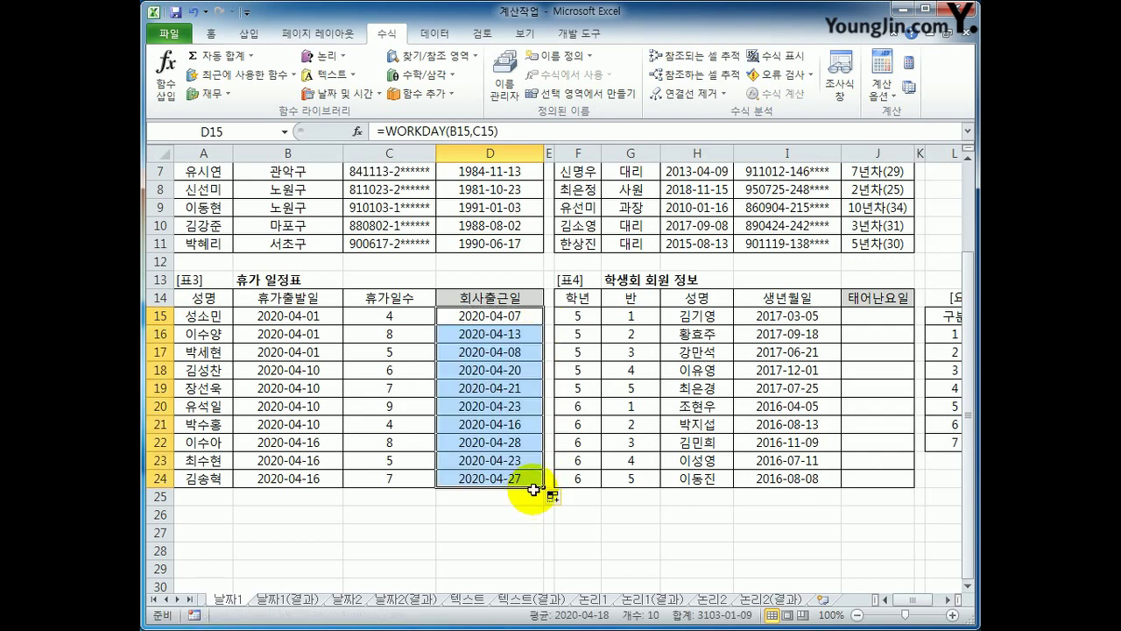
pyautogui.click(530, 481)
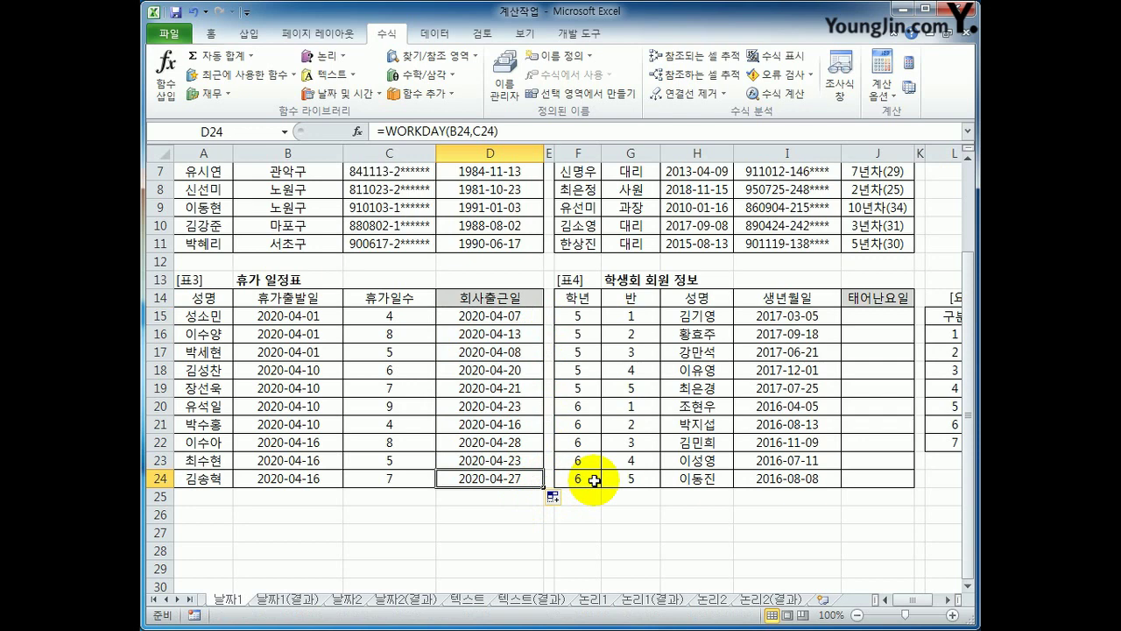
# - Examine the 생년월일 column in table 4 and the 구분 and 요일 columns of the 요일구분표 lookup table
pyautogui.click(869, 317)
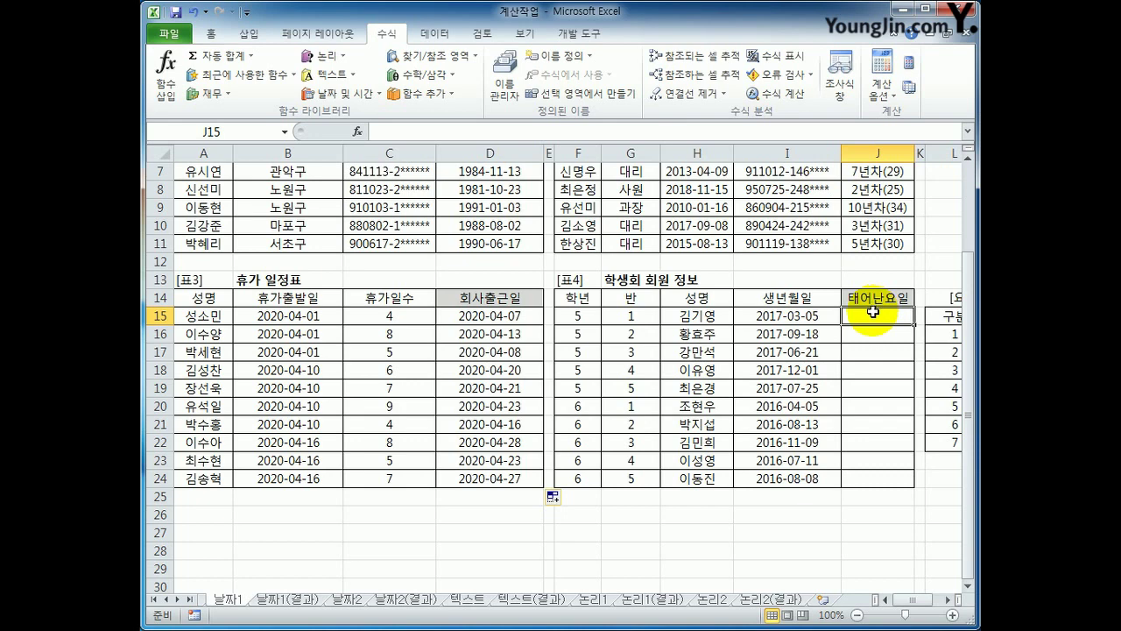
pyautogui.click(946, 600)
pyautogui.click(947, 600)
pyautogui.click(947, 600)
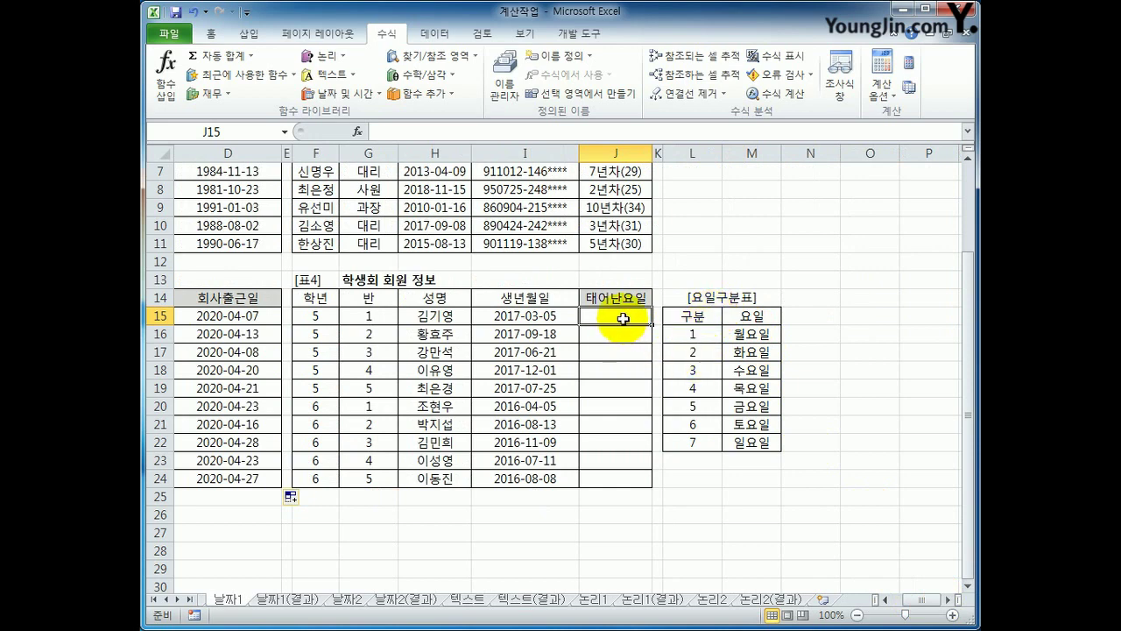
pyautogui.moveTo(692, 333); pyautogui.dragTo(734, 441)
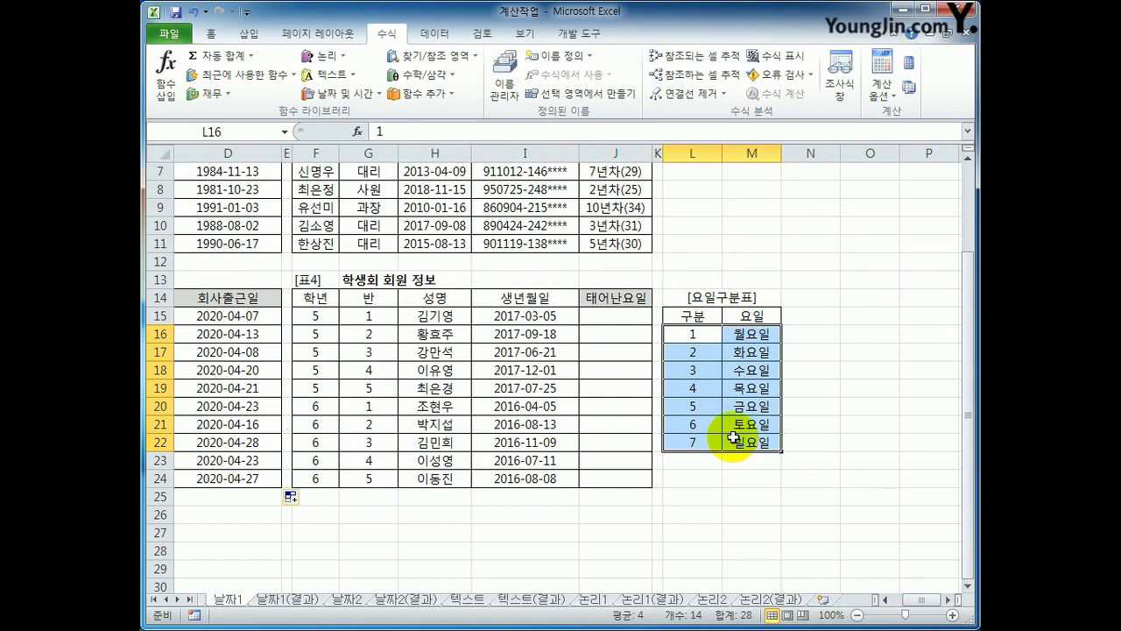
pyautogui.moveTo(692, 334); pyautogui.dragTo(698, 444)
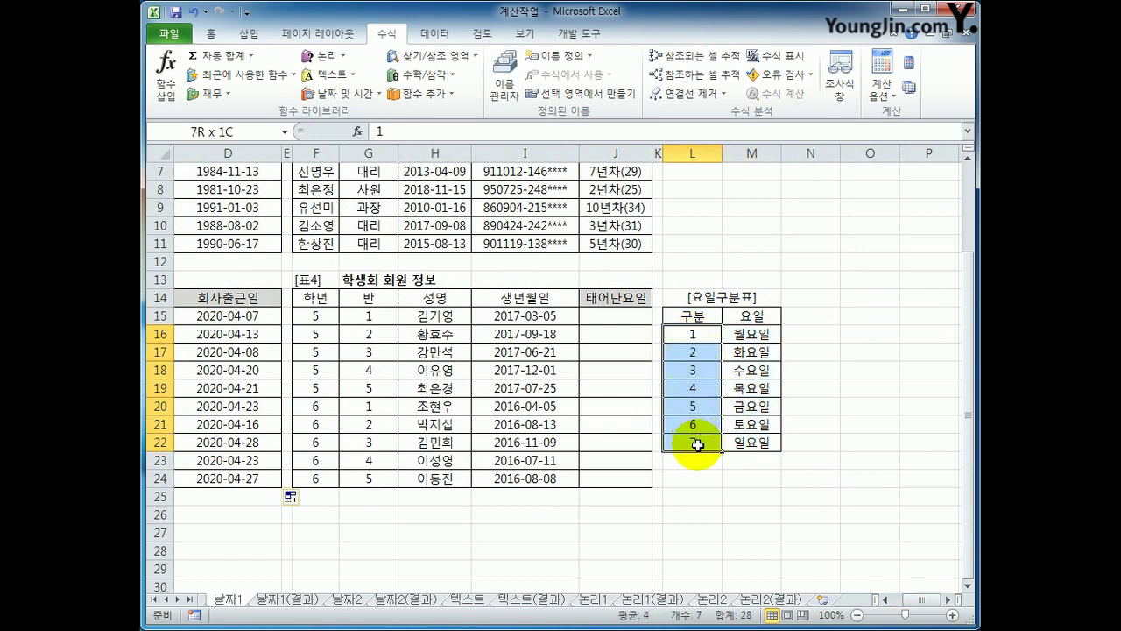
pyautogui.moveTo(752, 333); pyautogui.dragTo(755, 443)
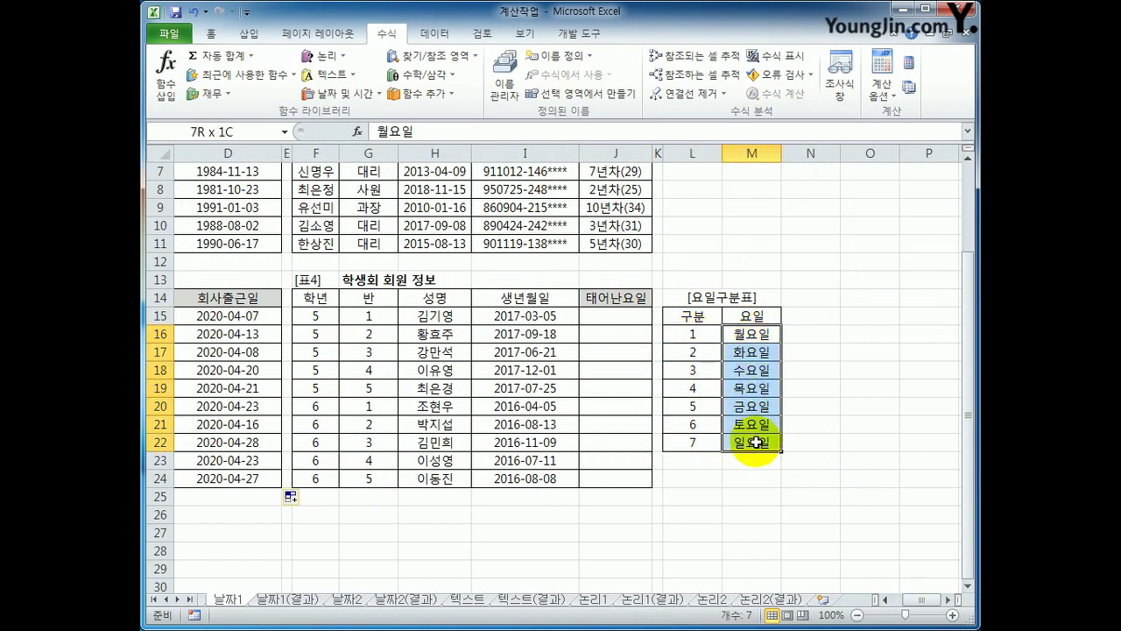
pyautogui.moveTo(565, 316); pyautogui.dragTo(555, 481)
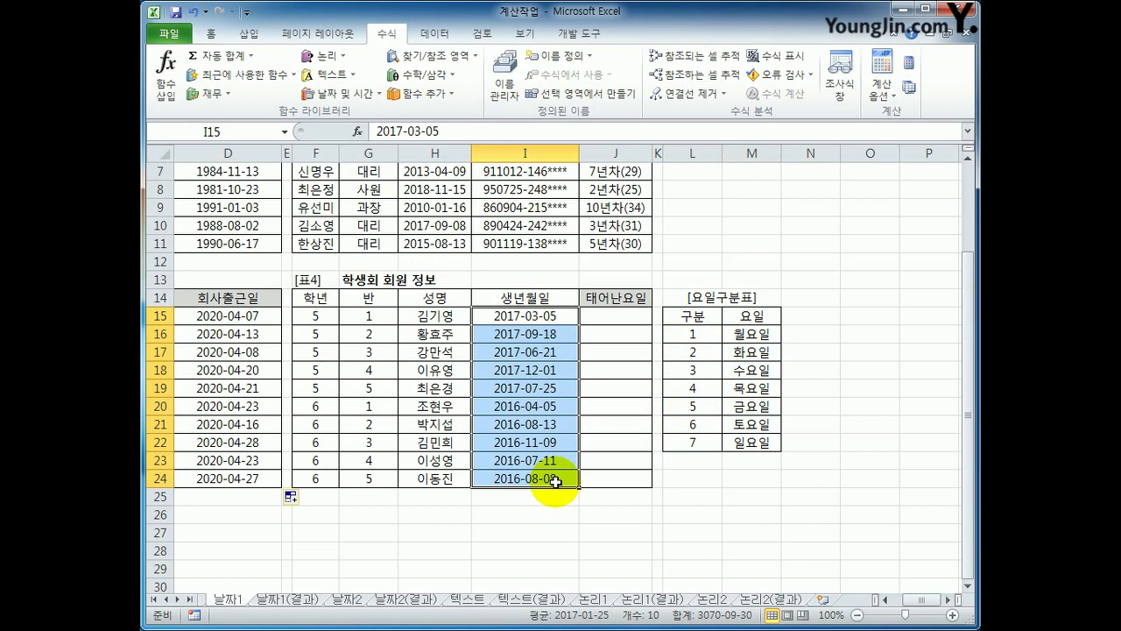
# - Enter =WEEKDAY(I15,2) in J15 using the return type that numbers Monday as 1 through Sunday as 7
pyautogui.click(625, 323)
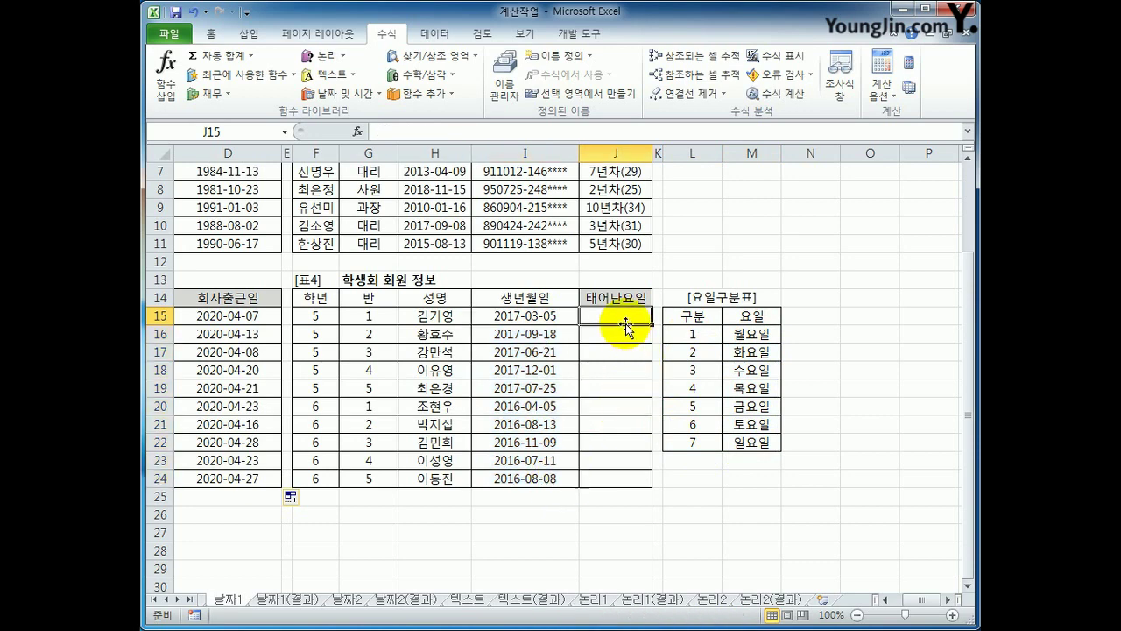
pyautogui.write('=')
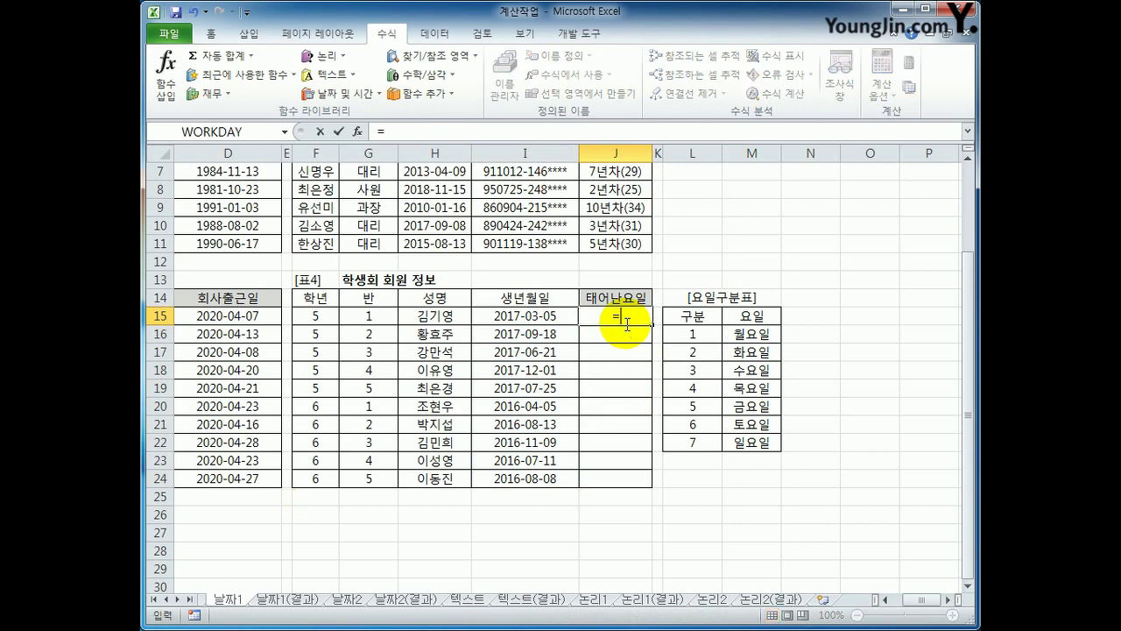
pyautogui.write('WE')
pyautogui.press('Tab')
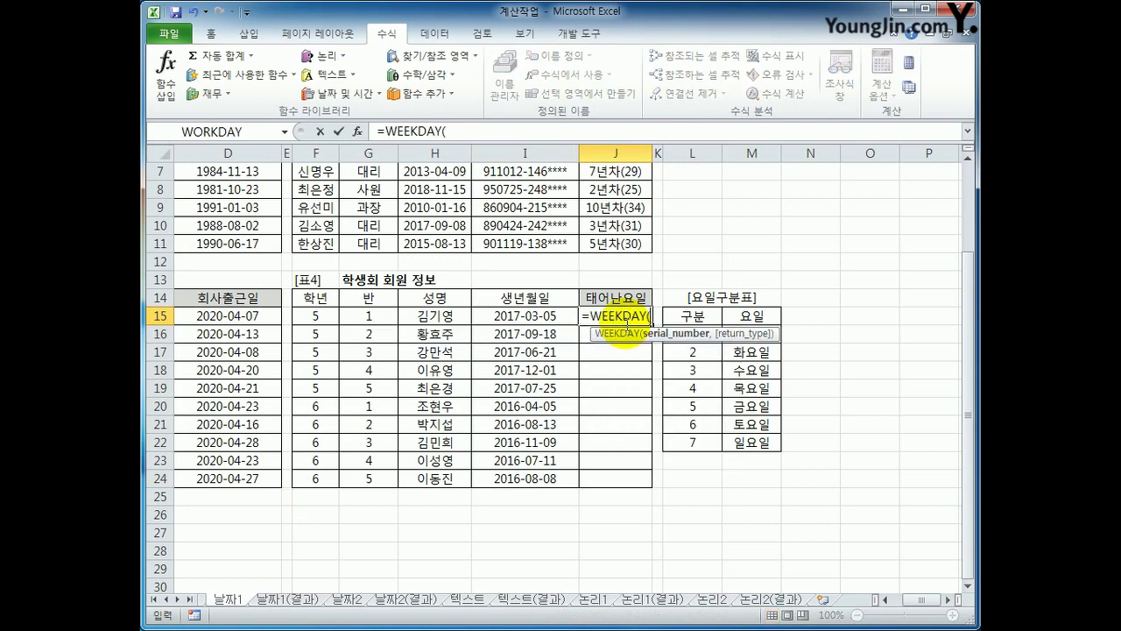
pyautogui.click(508, 319)
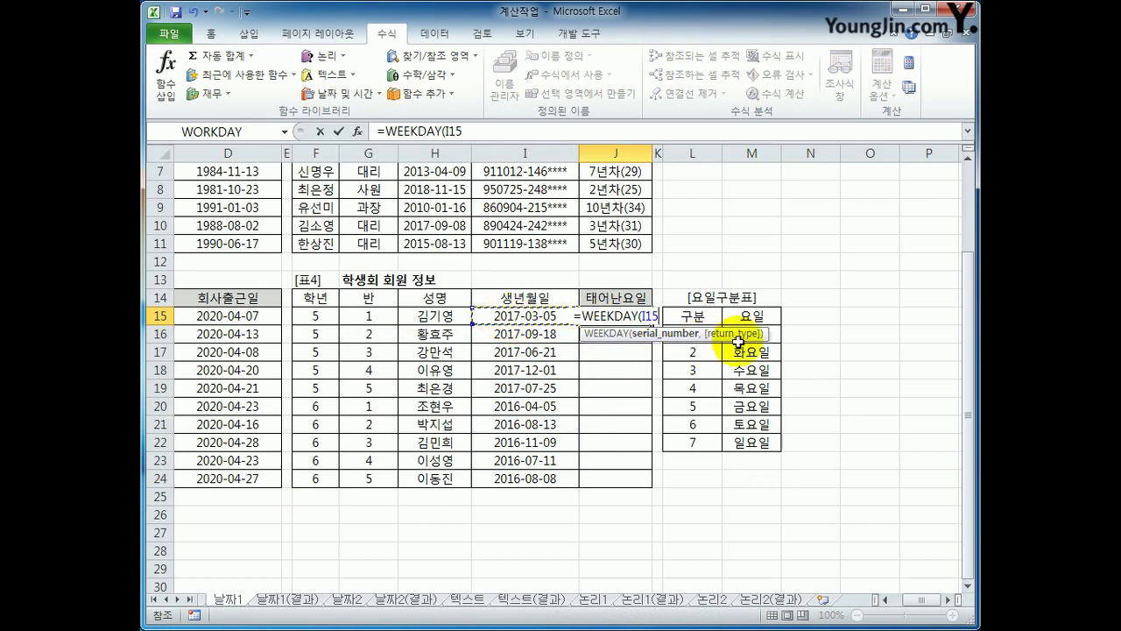
pyautogui.write(',')
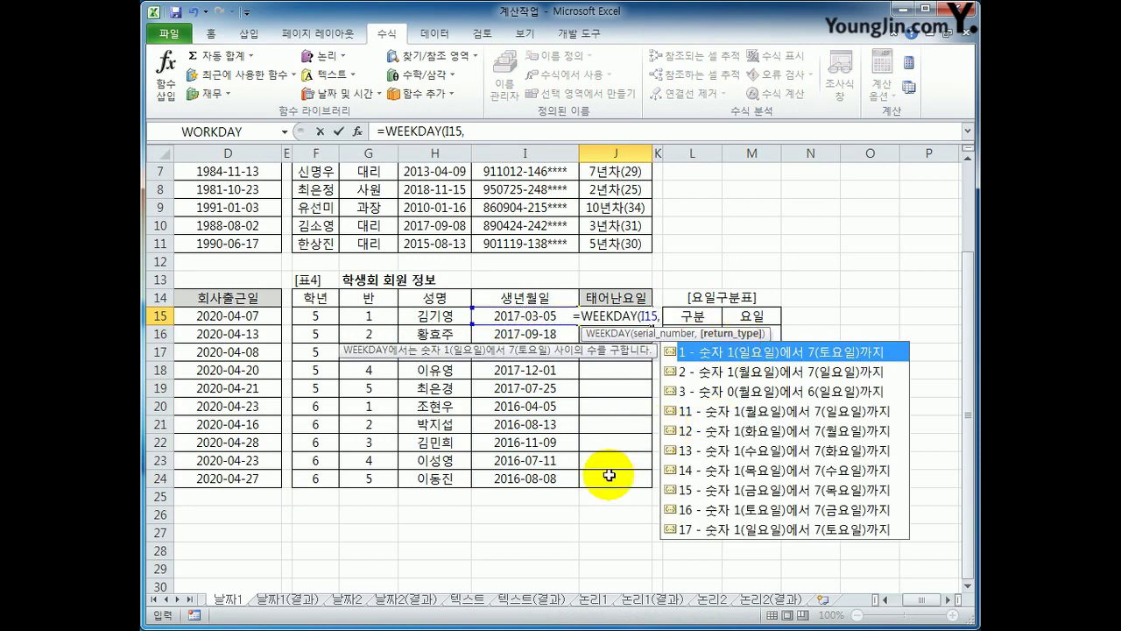
pyautogui.doubleClick(727, 378)
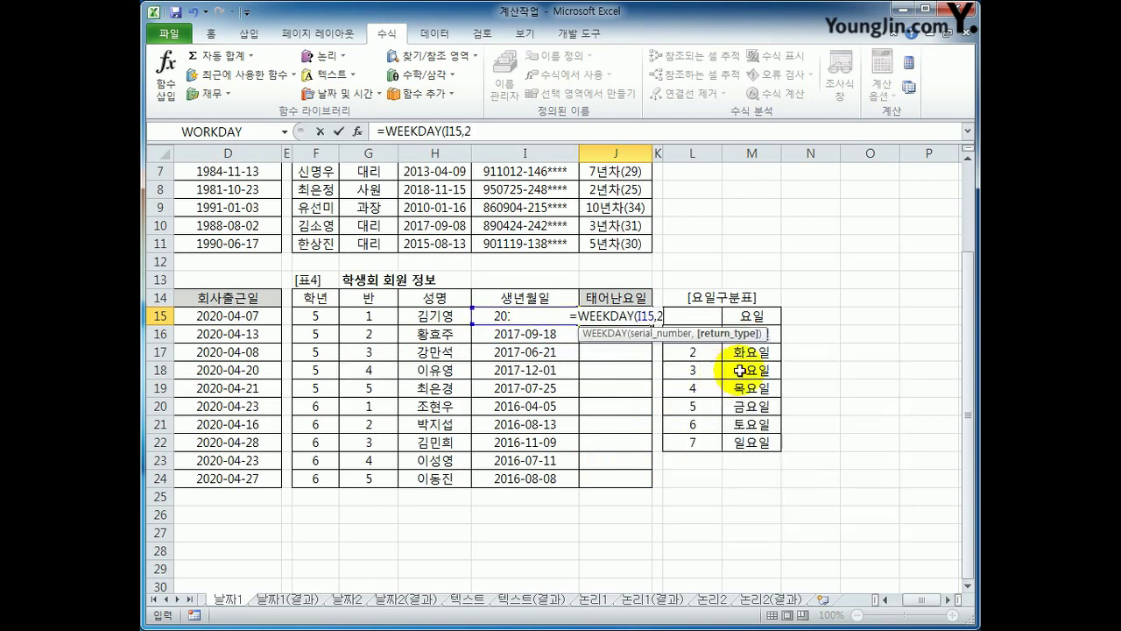
pyautogui.press('Return')
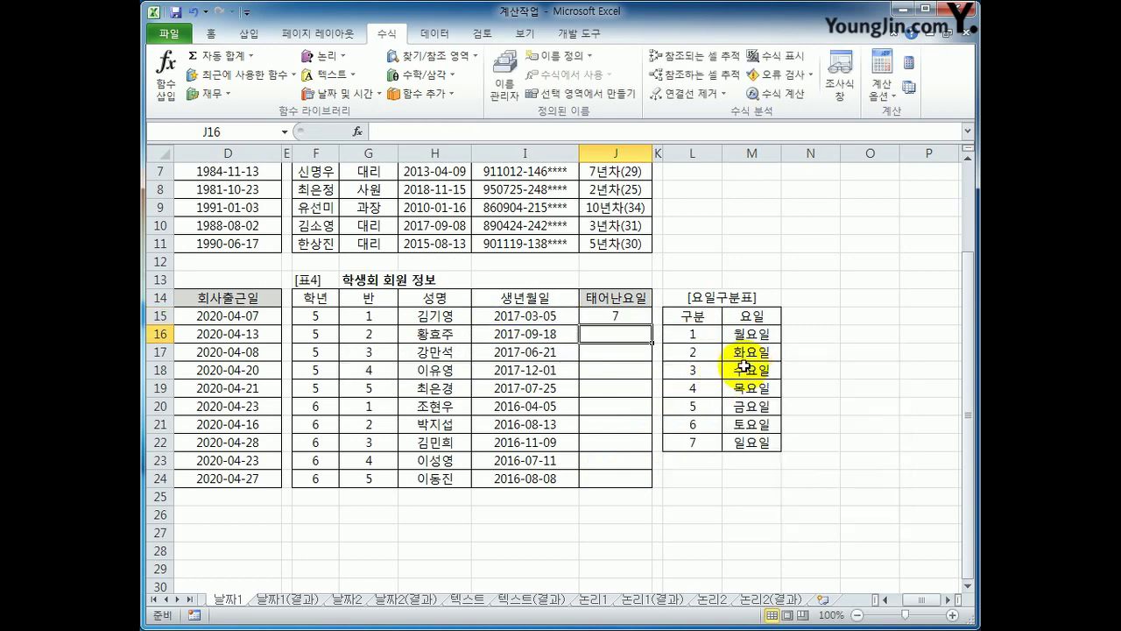
# - Copy the WEEKDAY formula from J15 down through J24 and review the first filled cells
pyautogui.click(636, 321)
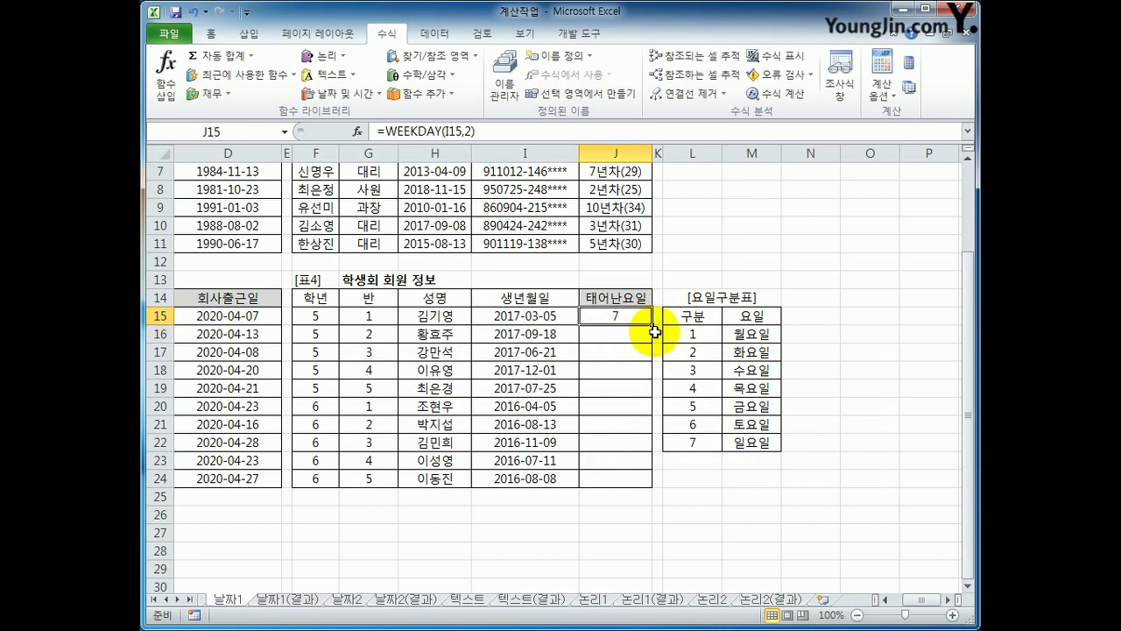
pyautogui.moveTo(653, 331); pyautogui.dragTo(649, 483)
pyautogui.click(616, 335)
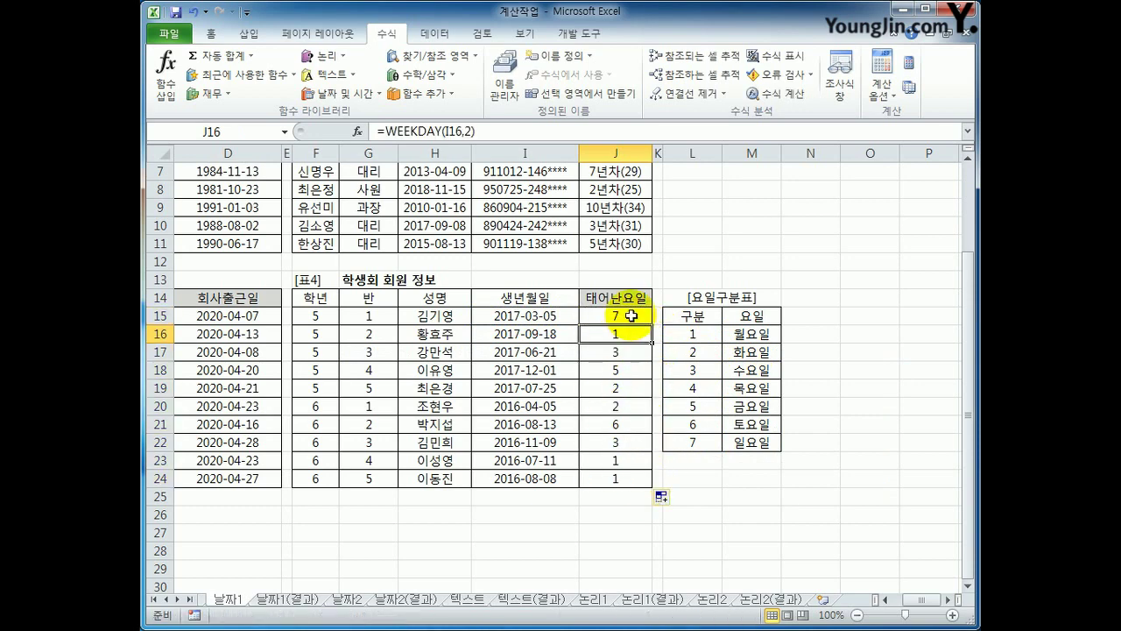
pyautogui.click(630, 316)
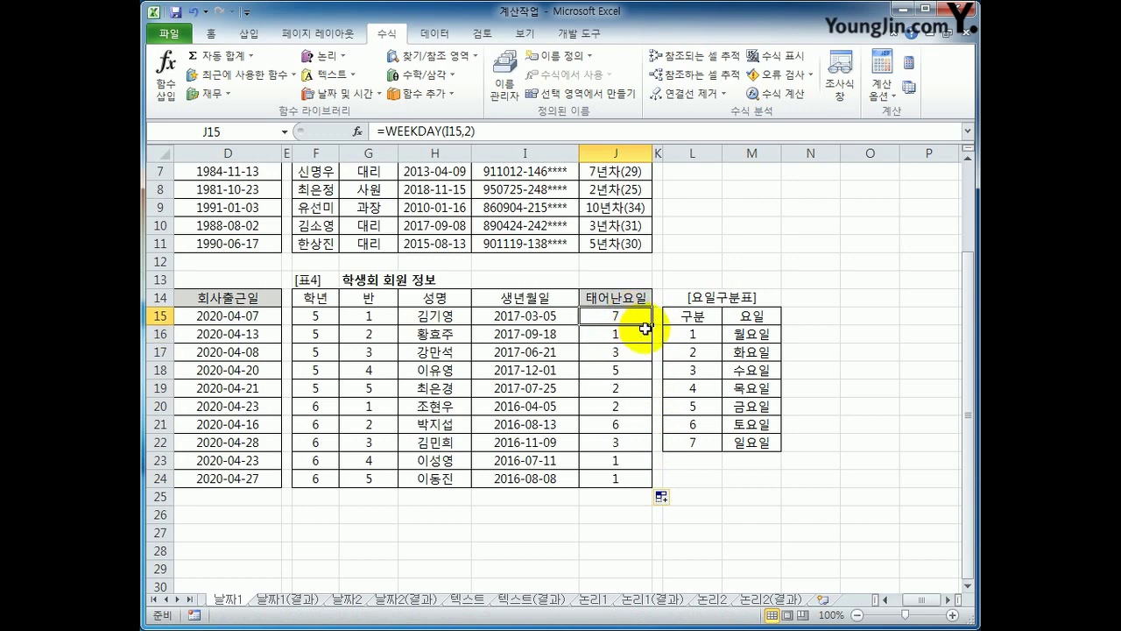
# - Wrap the WEEKDAY formula in J15 in VLOOKUP and use the absolute range $L$16:$M$22 of the 요일구분표 as its table array
pyautogui.moveTo(688, 335); pyautogui.dragTo(740, 440)
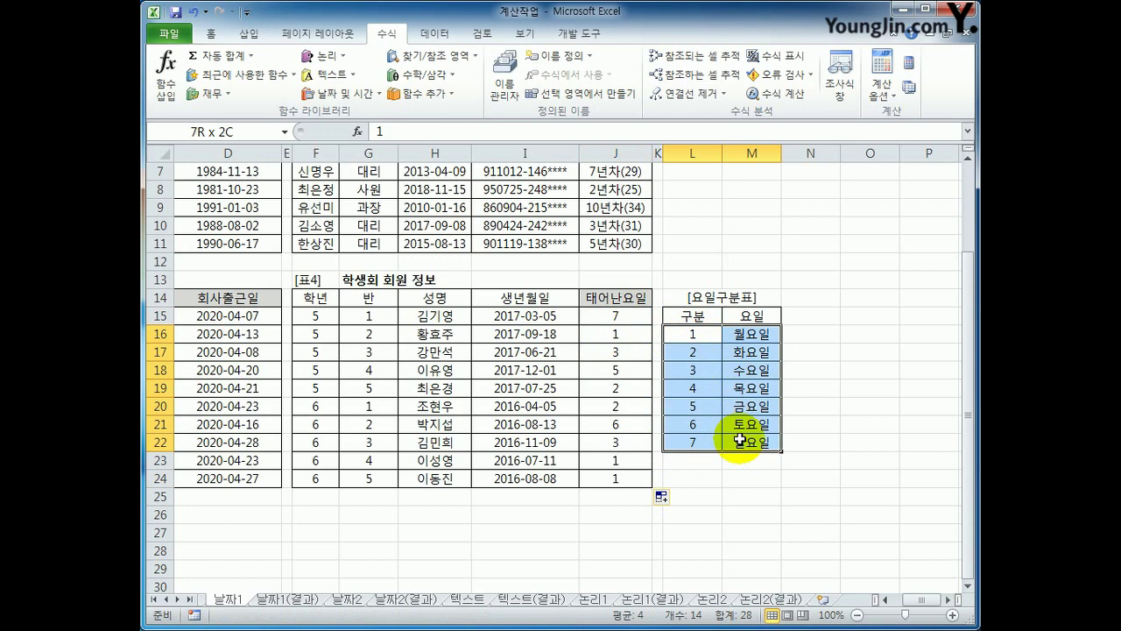
pyautogui.click(615, 319)
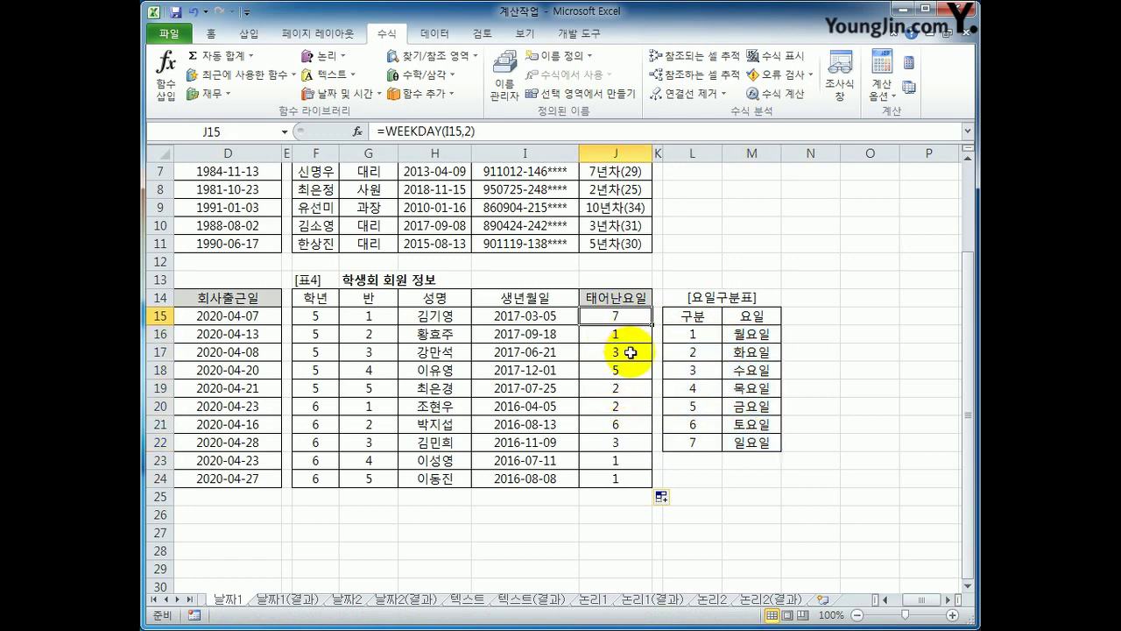
pyautogui.click(388, 131)
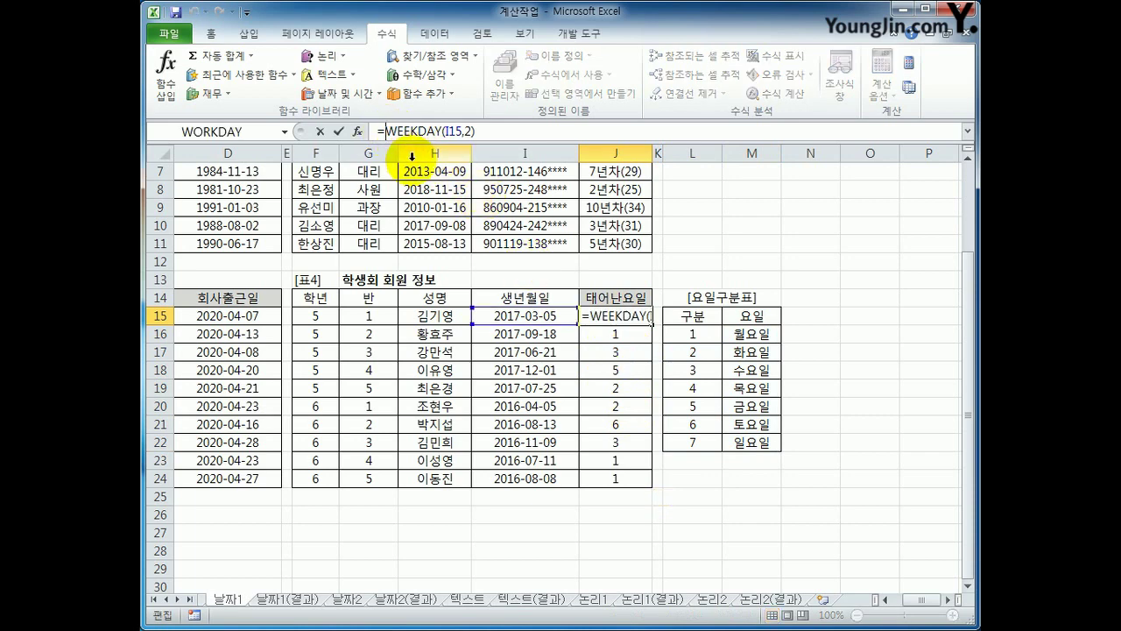
pyautogui.write('VL')
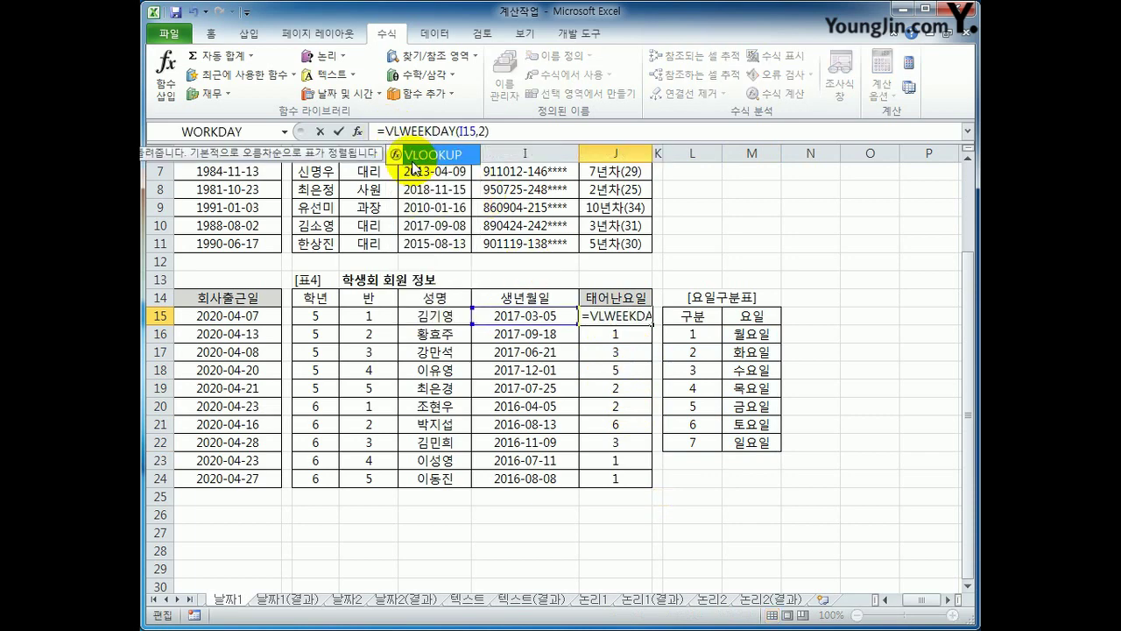
pyautogui.doubleClick(413, 168)
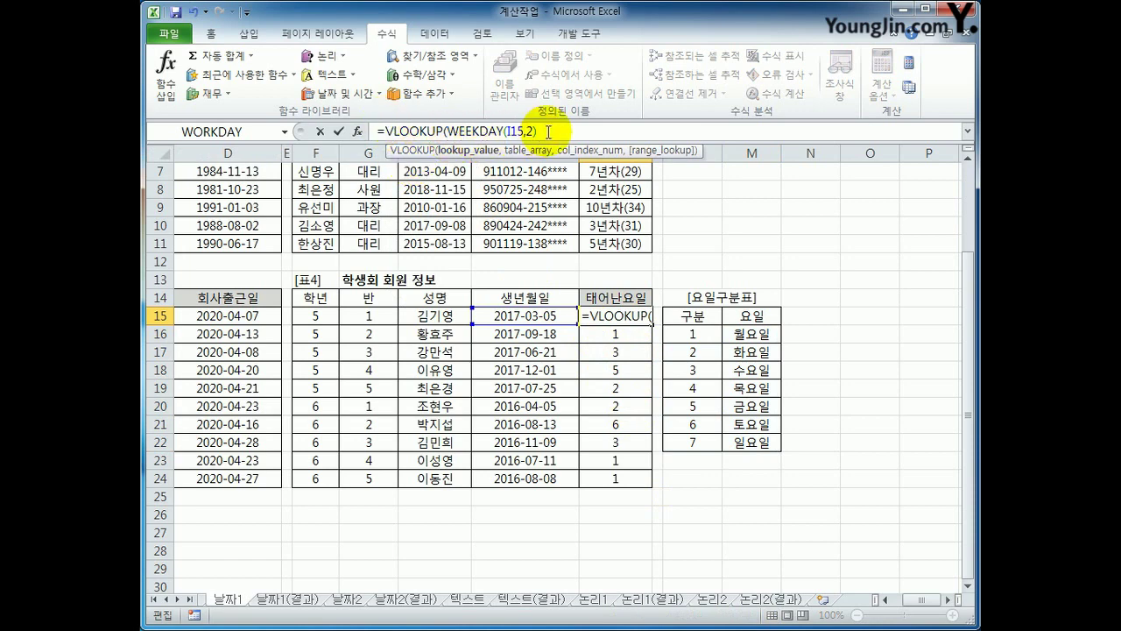
pyautogui.write(',')
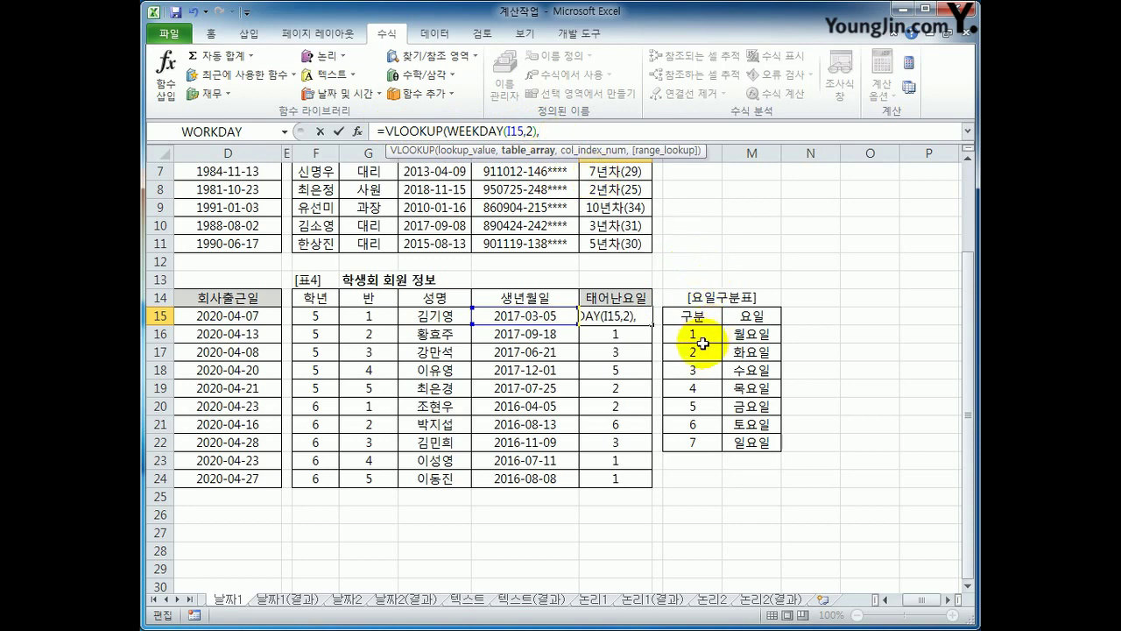
pyautogui.moveTo(696, 331); pyautogui.dragTo(732, 444)
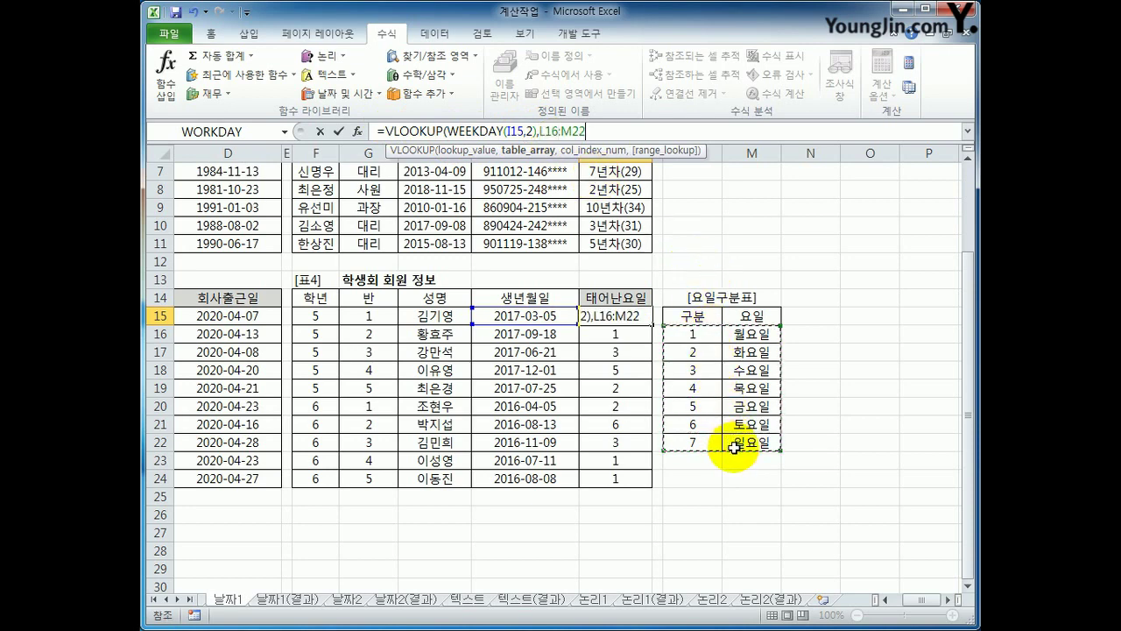
pyautogui.press('F4')
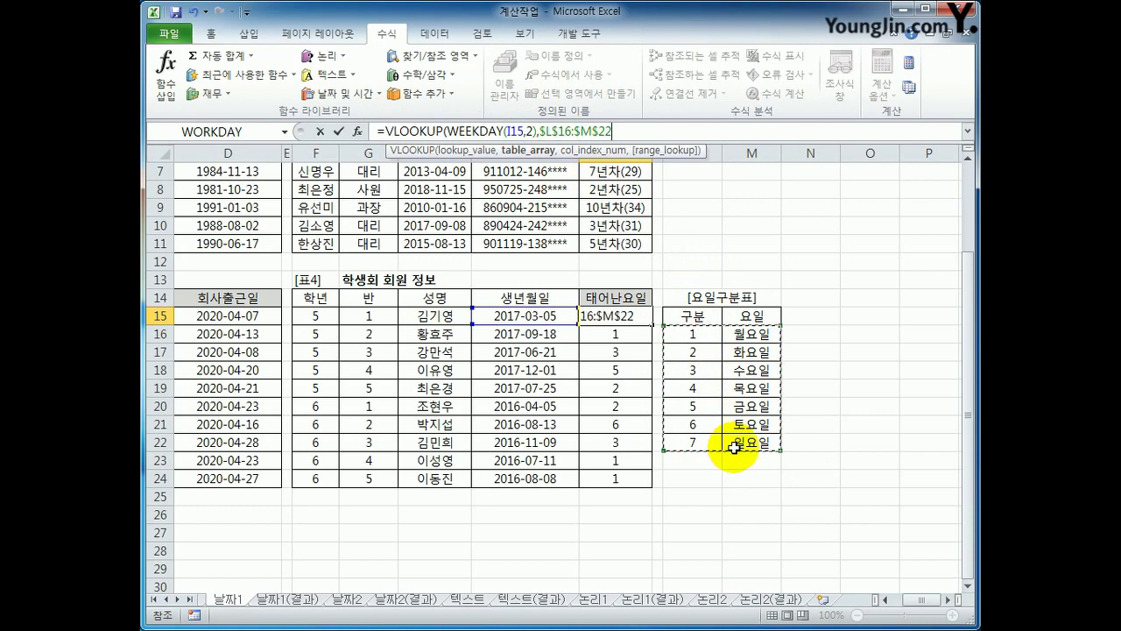
# - Complete the VLOOKUP in J15 with column index 2 and FALSE for an exact match
pyautogui.write(',')
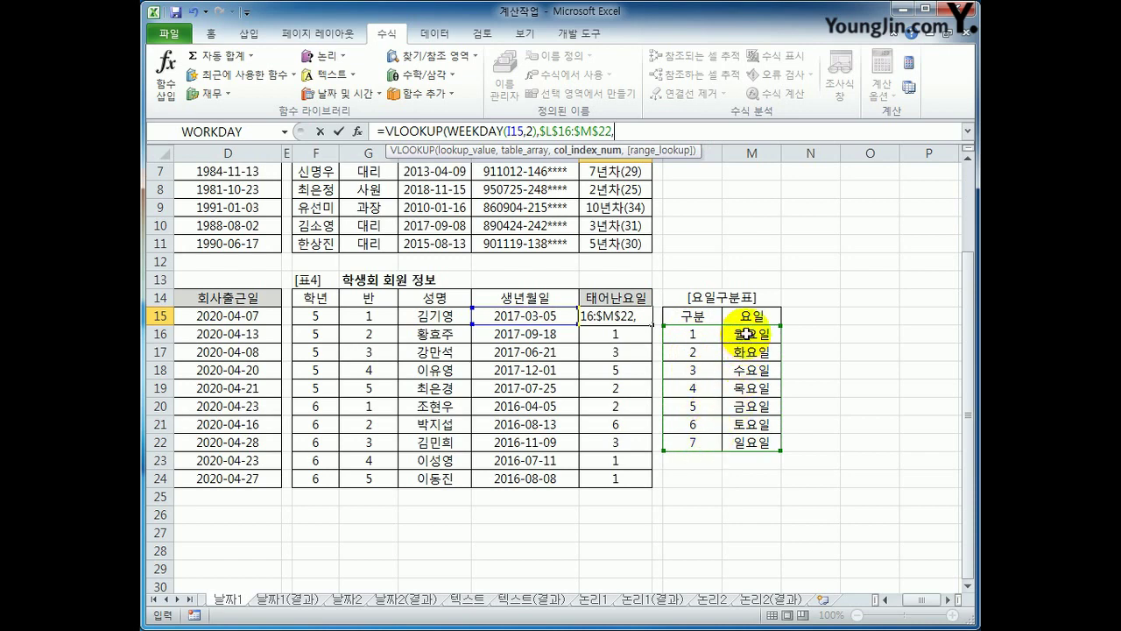
pyautogui.write('2')
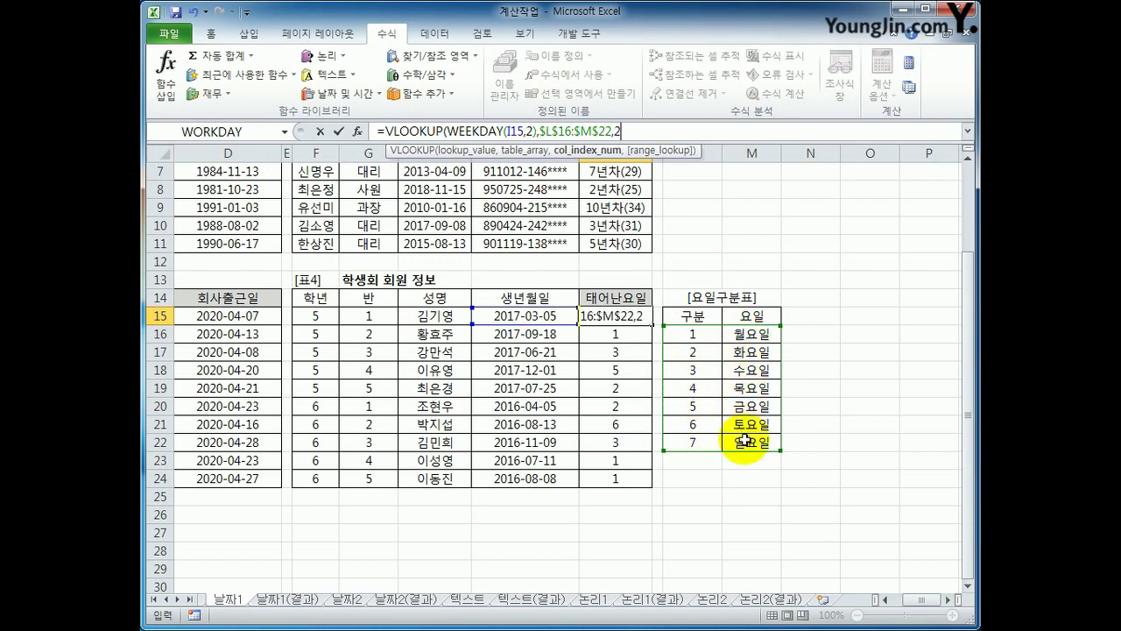
pyautogui.write(',')
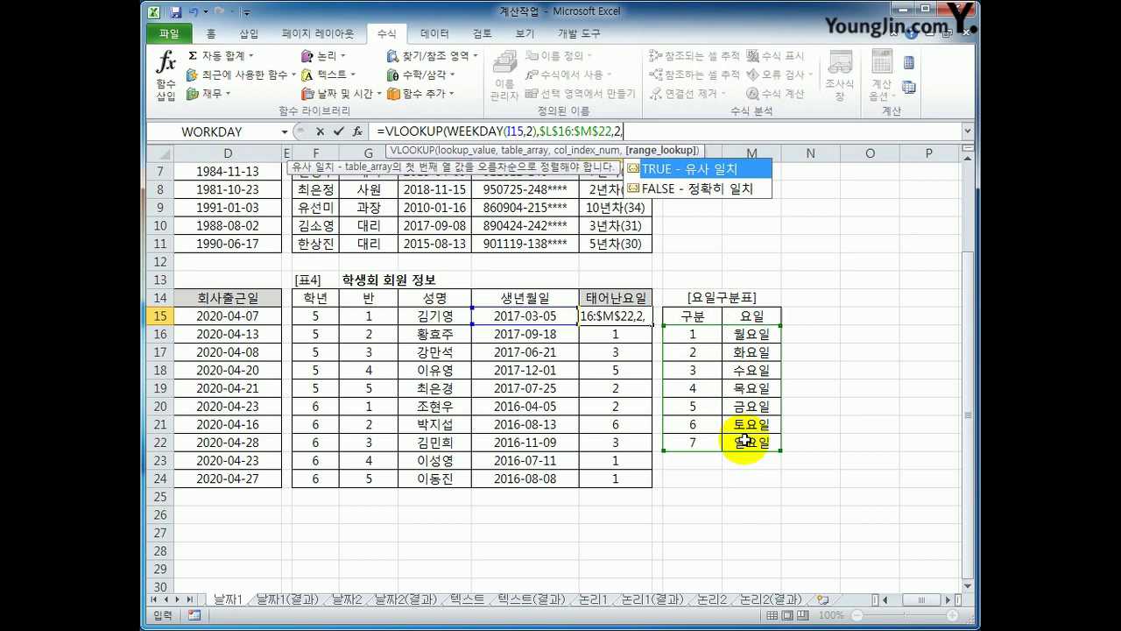
pyautogui.doubleClick(713, 189)
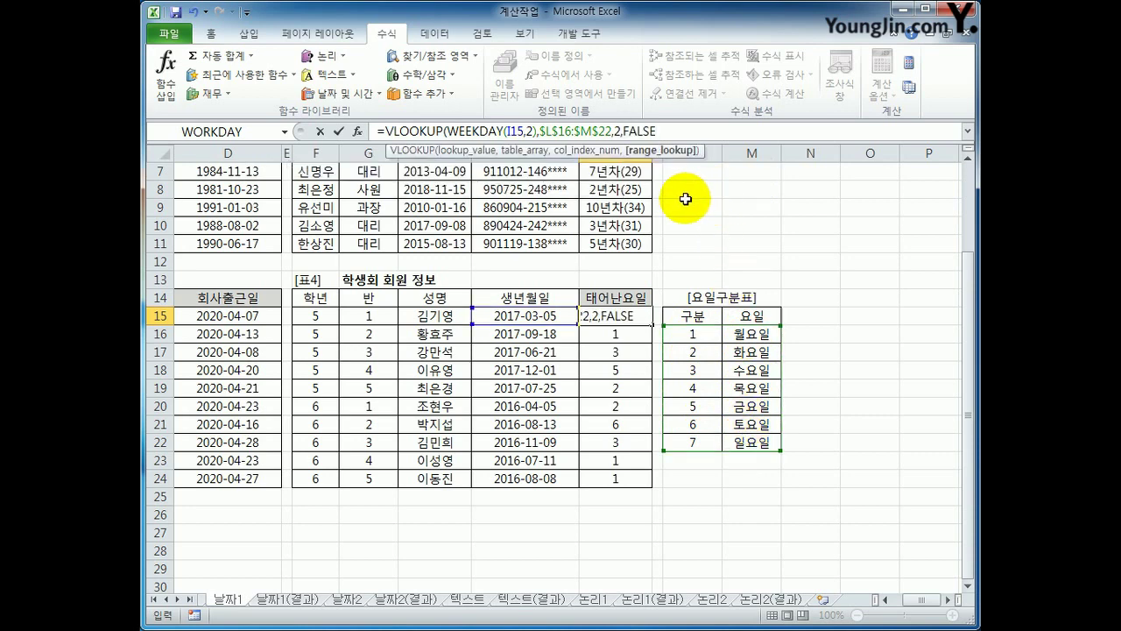
pyautogui.write(')')
pyautogui.press('Return')
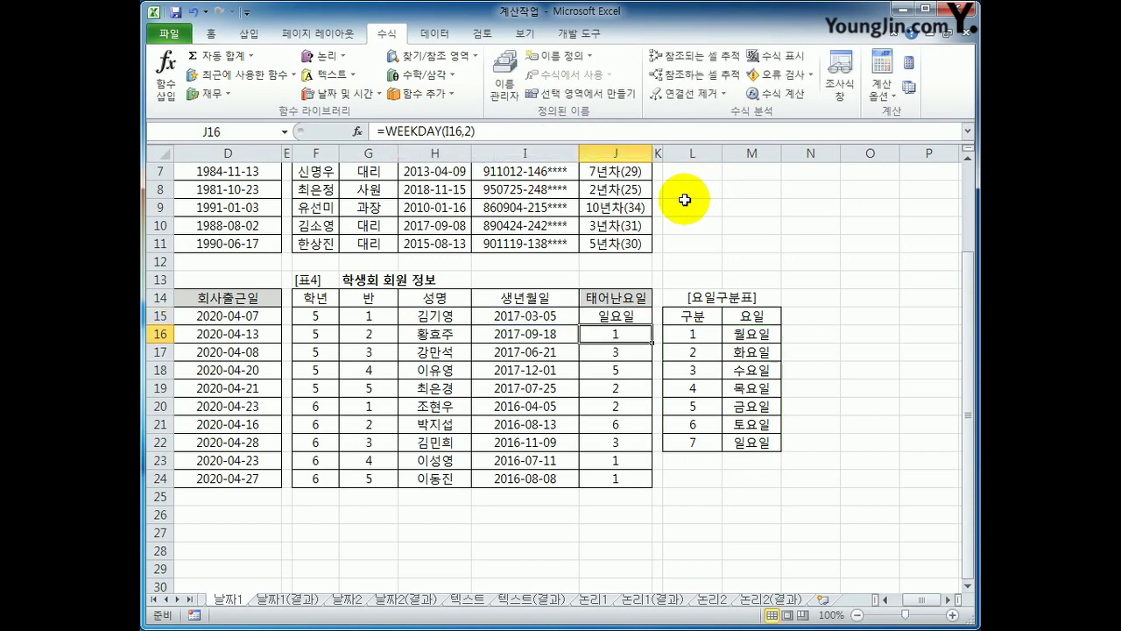
# - Copy the VLOOKUP formula from J15 down through J24 in the 태어난요일 column
pyautogui.click(634, 315)
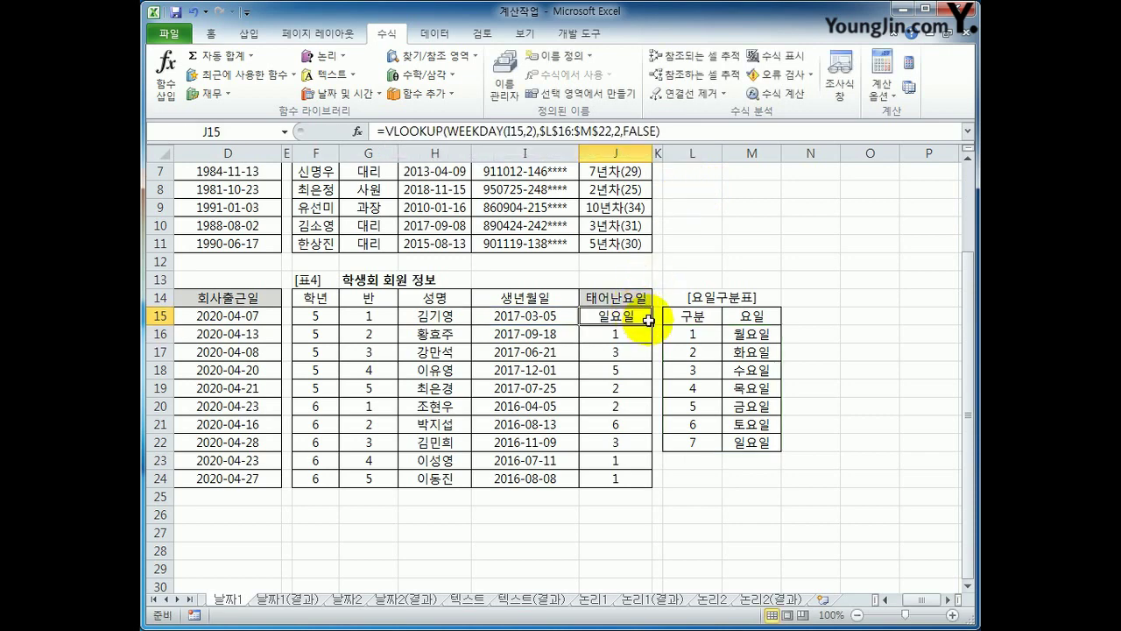
pyautogui.moveTo(650, 326); pyautogui.dragTo(633, 484)
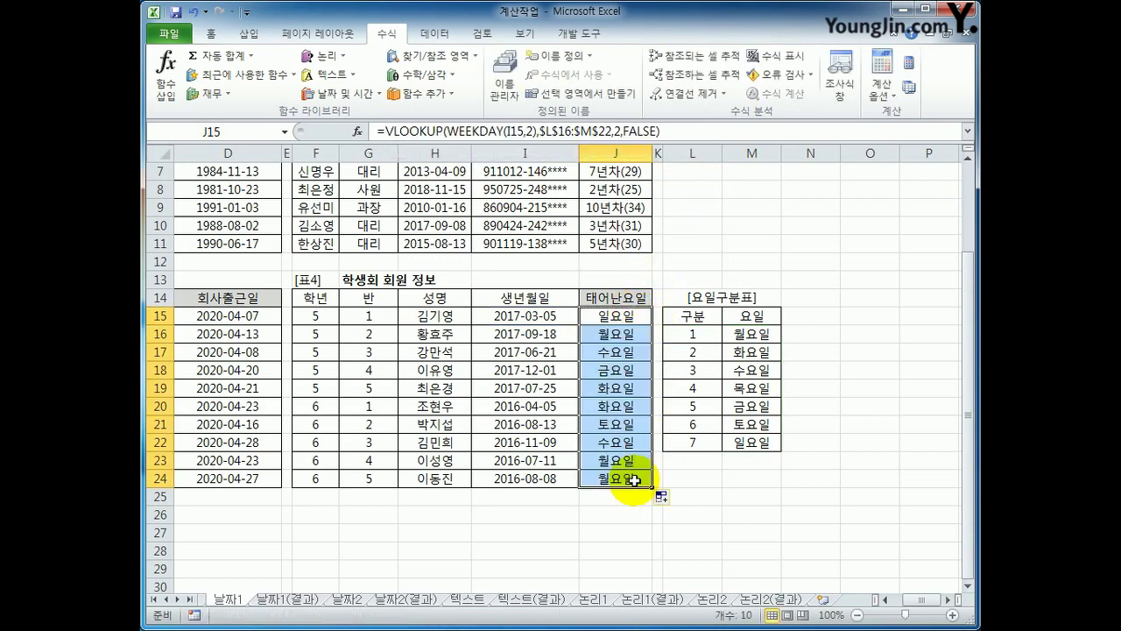
pyautogui.click(633, 480)
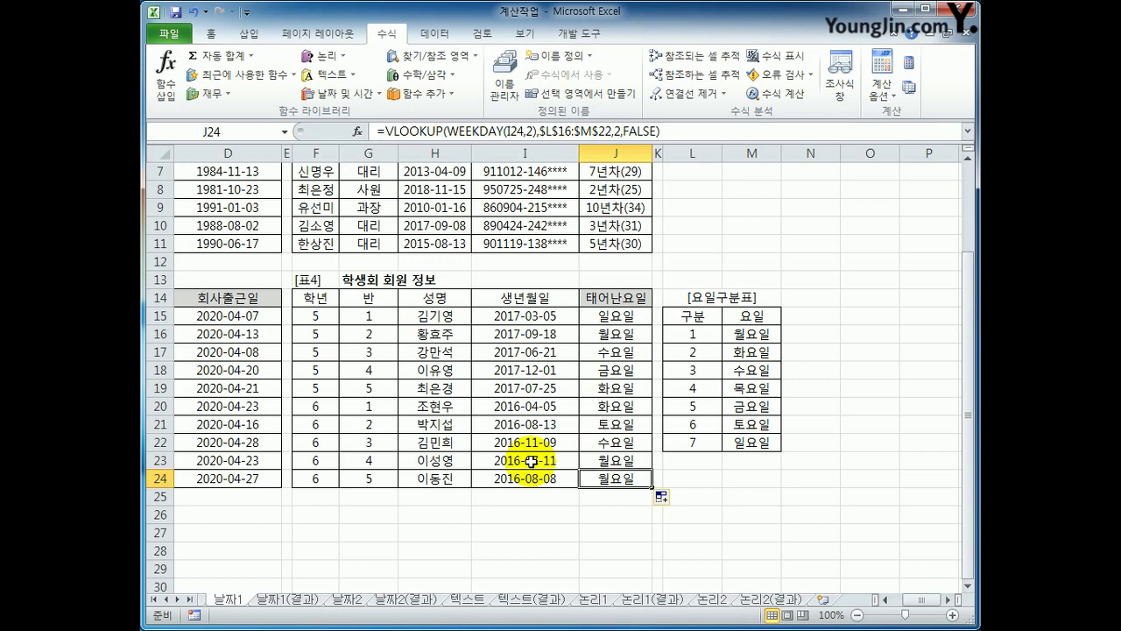
# - Switch to the 날짜2 sheet and examine the 응시일 dates and the empty 요일 column in table 1
pyautogui.click(347, 599)
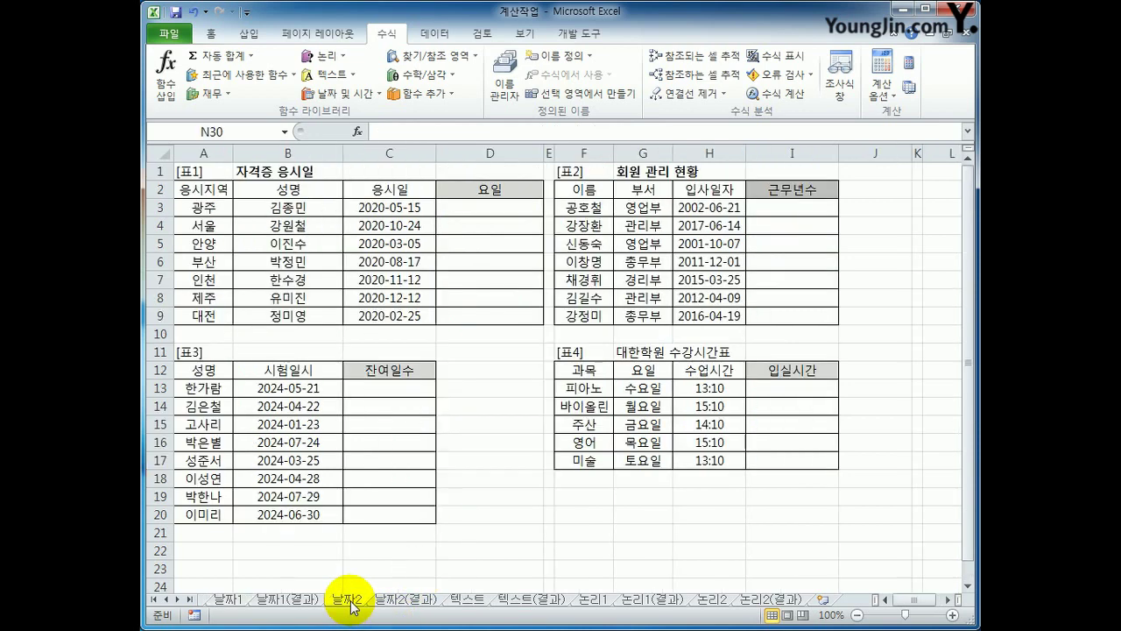
pyautogui.click(500, 207)
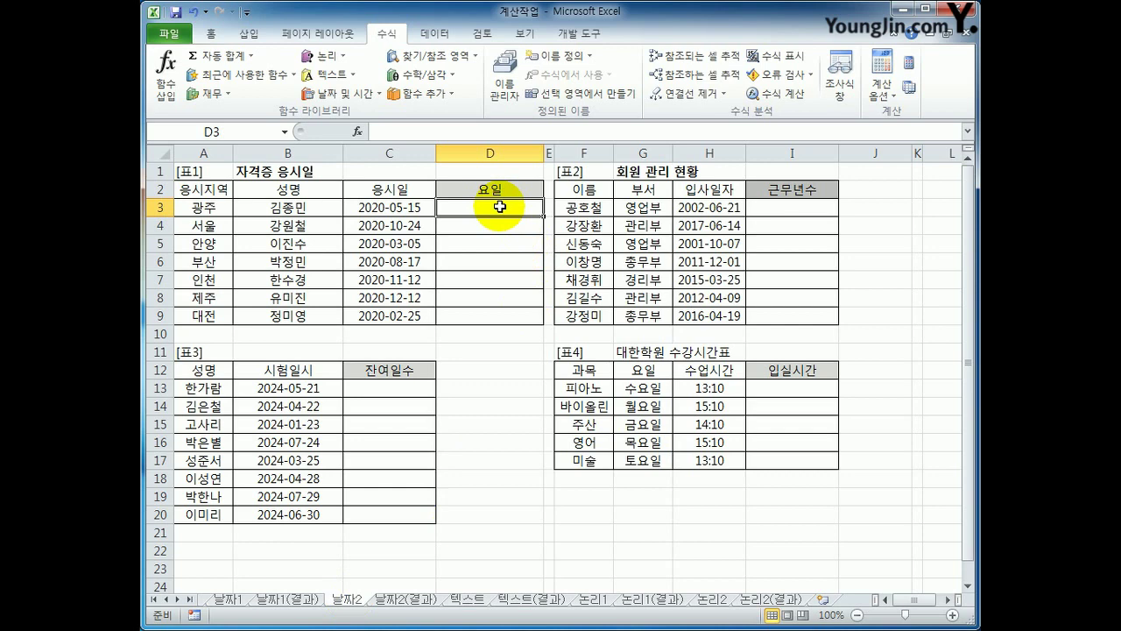
pyautogui.moveTo(408, 209); pyautogui.dragTo(413, 311)
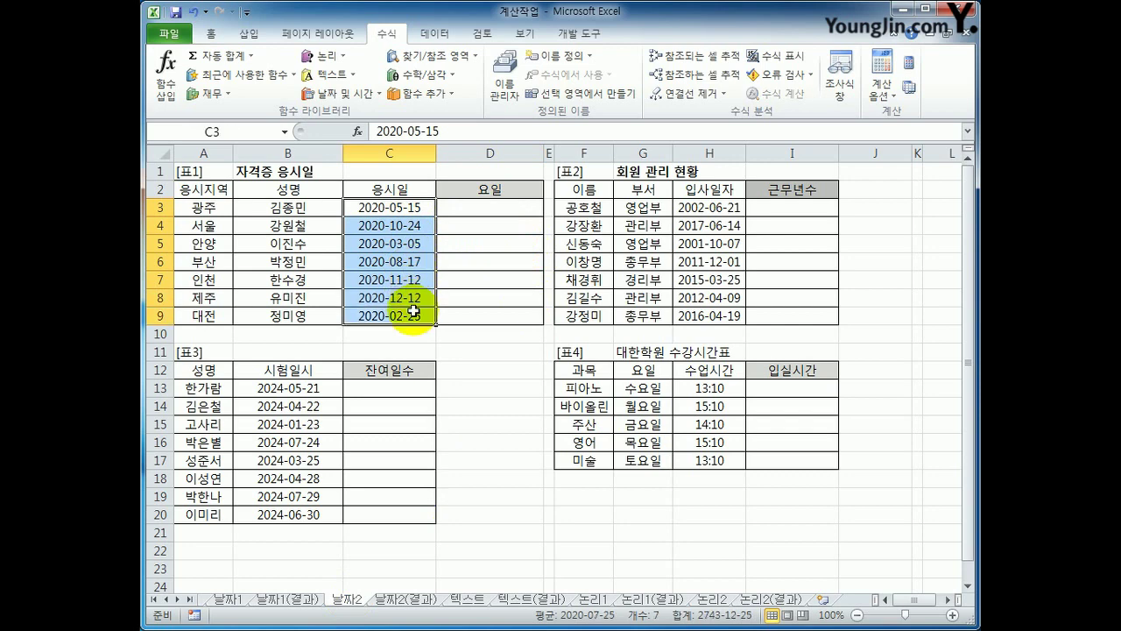
pyautogui.moveTo(483, 207); pyautogui.dragTo(481, 317)
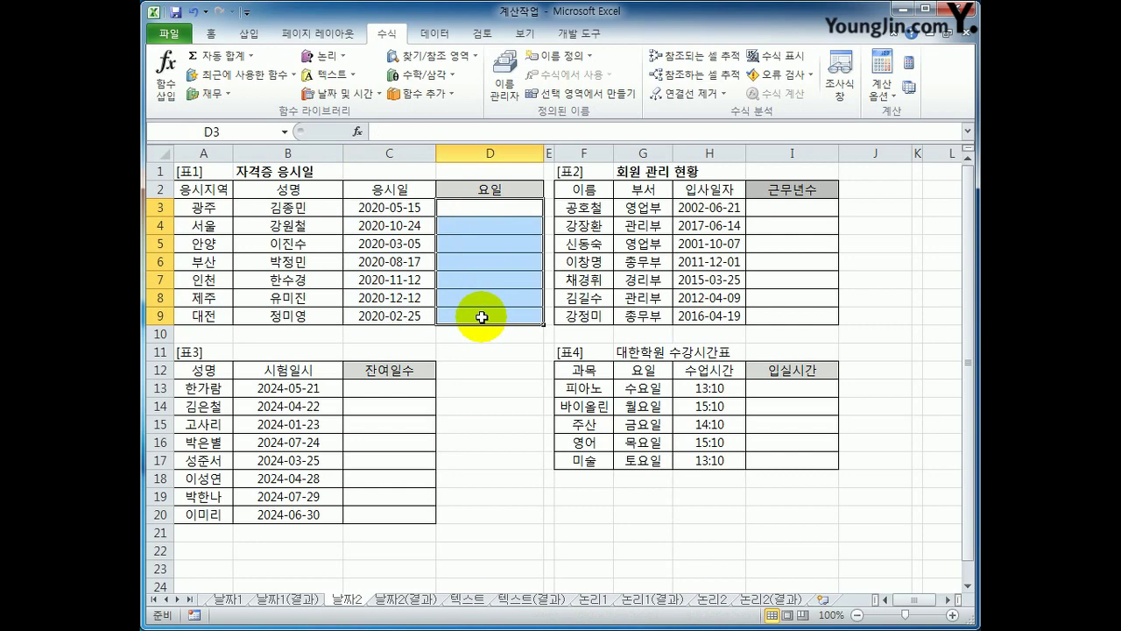
# - Enter =WEEKDAY(C3,2) in D3 and copy it down through D9 in the 요일 column of table 1
pyautogui.click(482, 208)
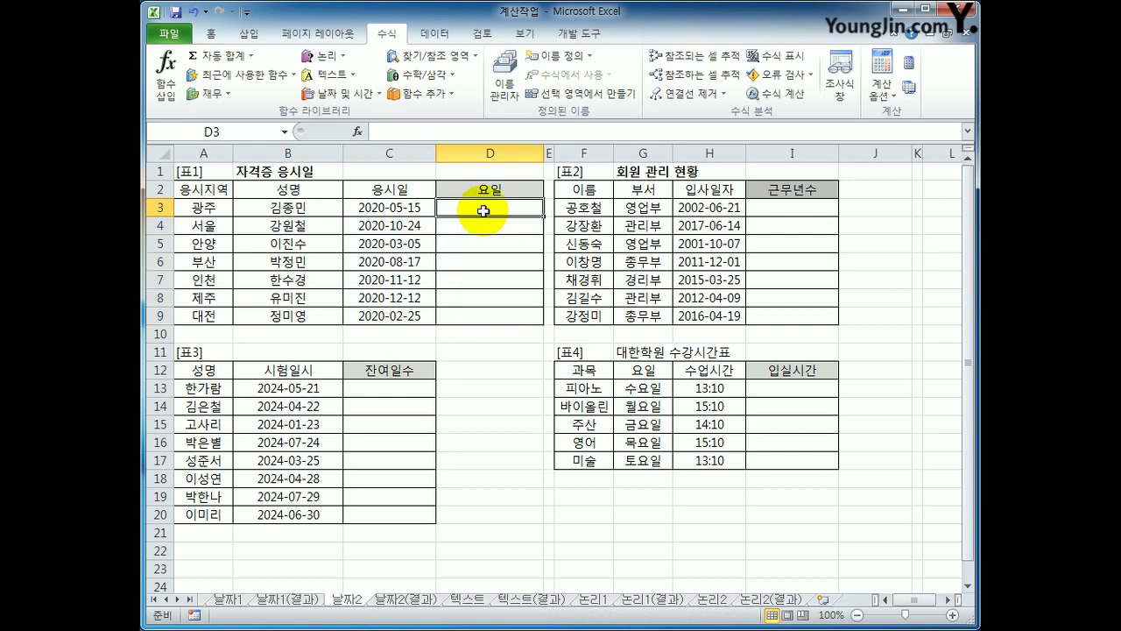
pyautogui.write('=')
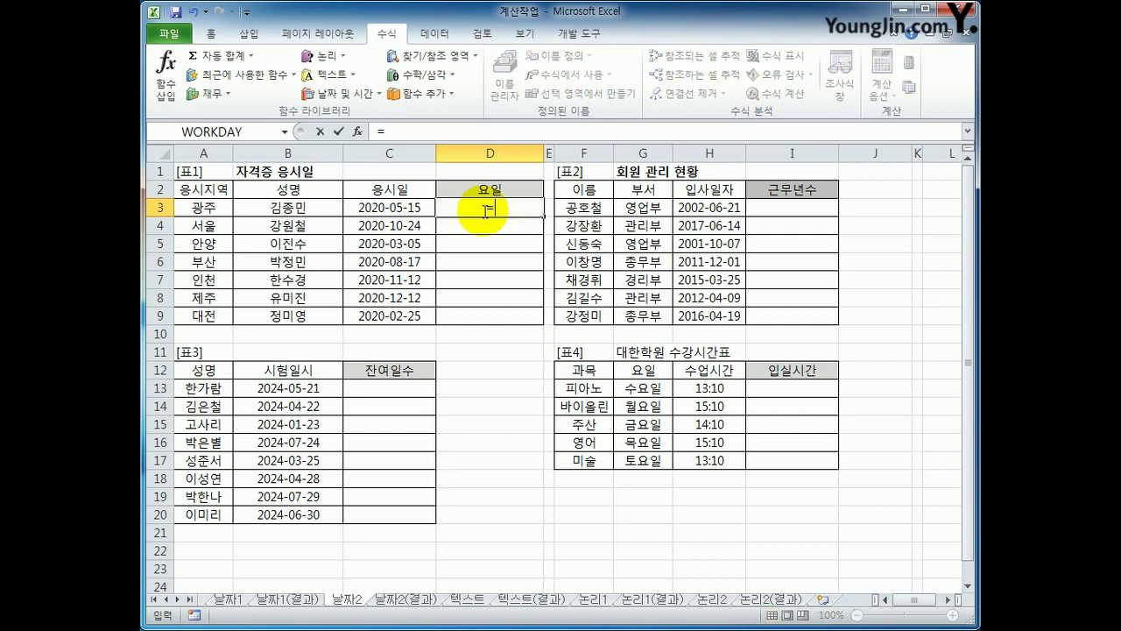
pyautogui.write('W')
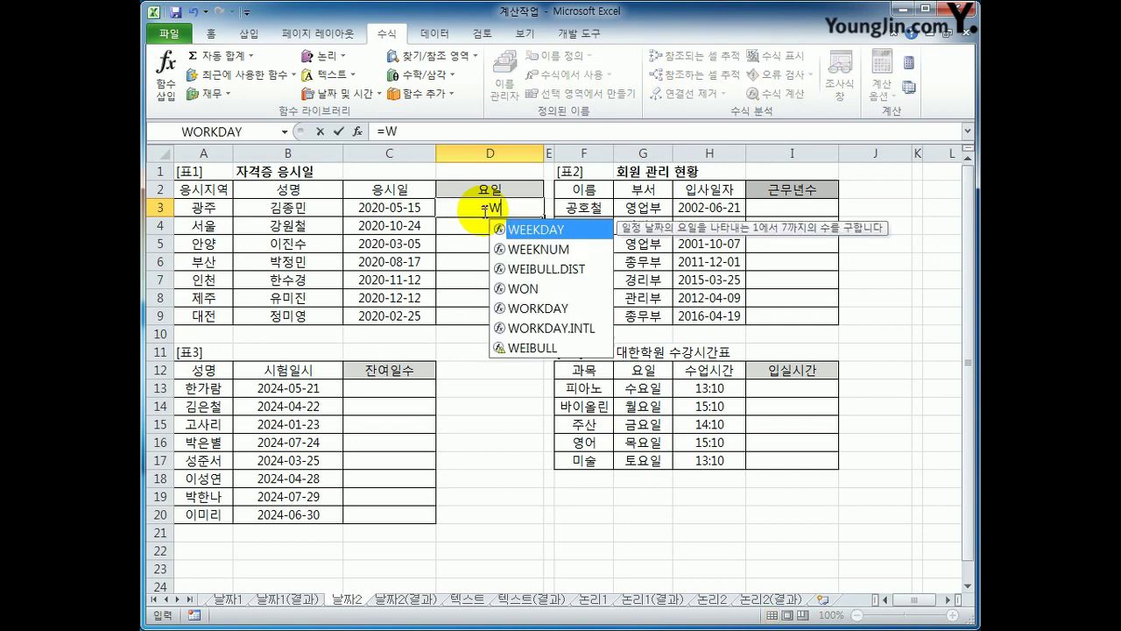
pyautogui.press('Tab')
pyautogui.click(396, 207)
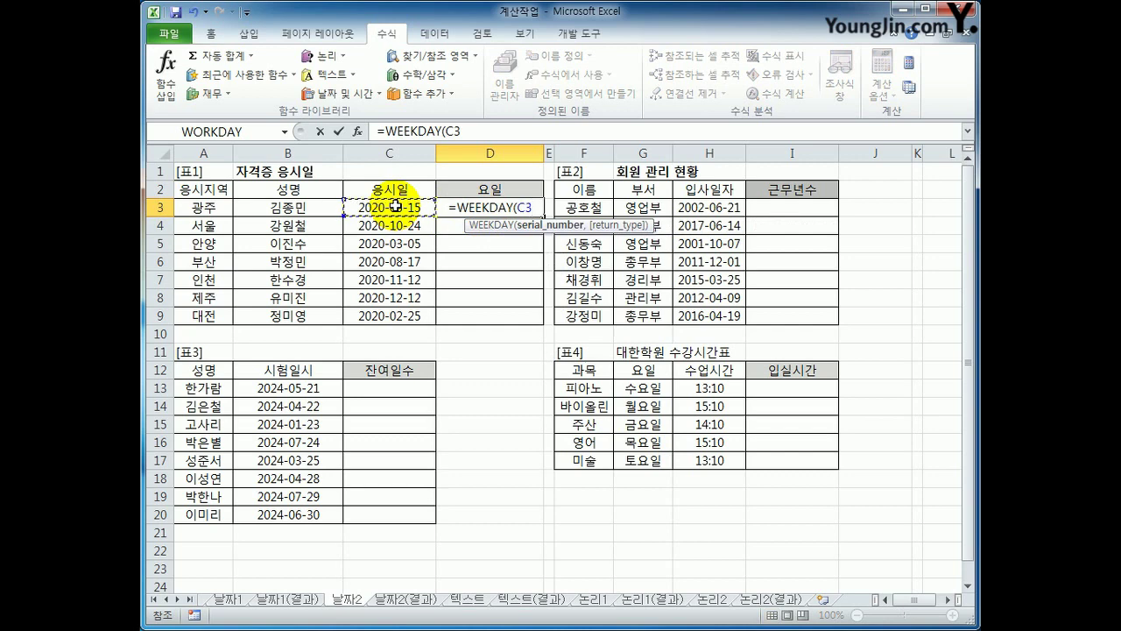
pyautogui.write(',')
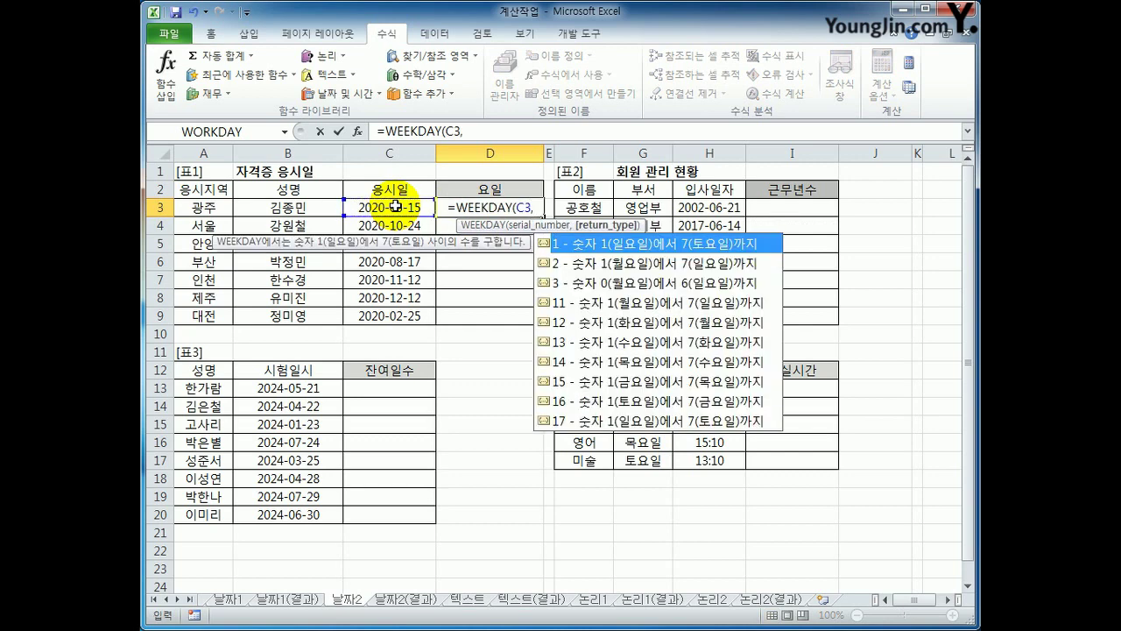
pyautogui.write('2')
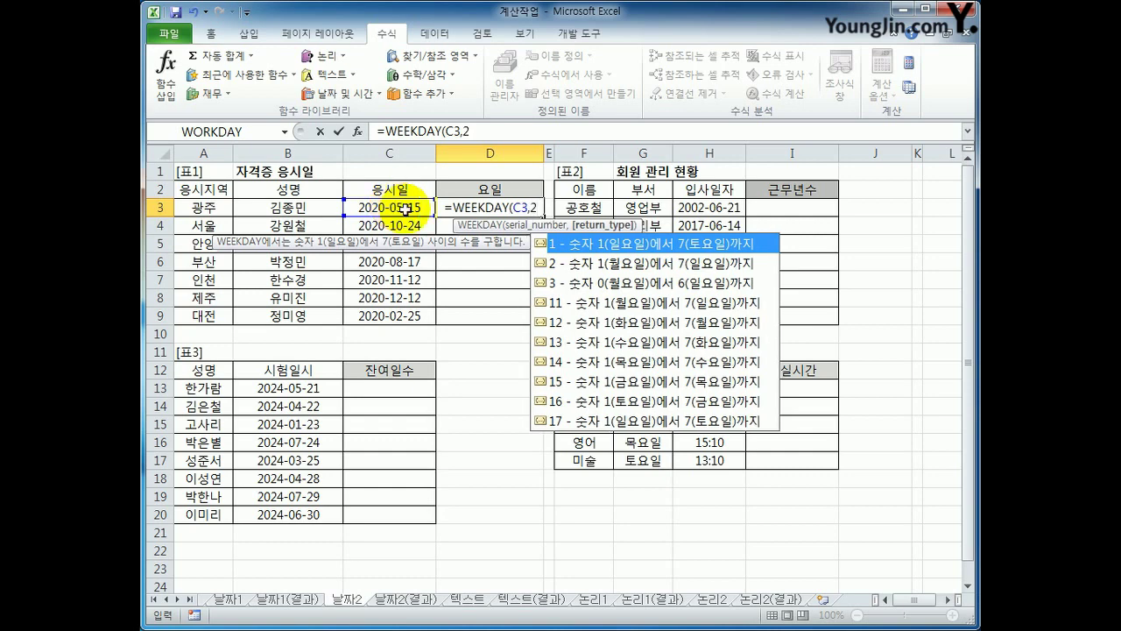
pyautogui.write(')')
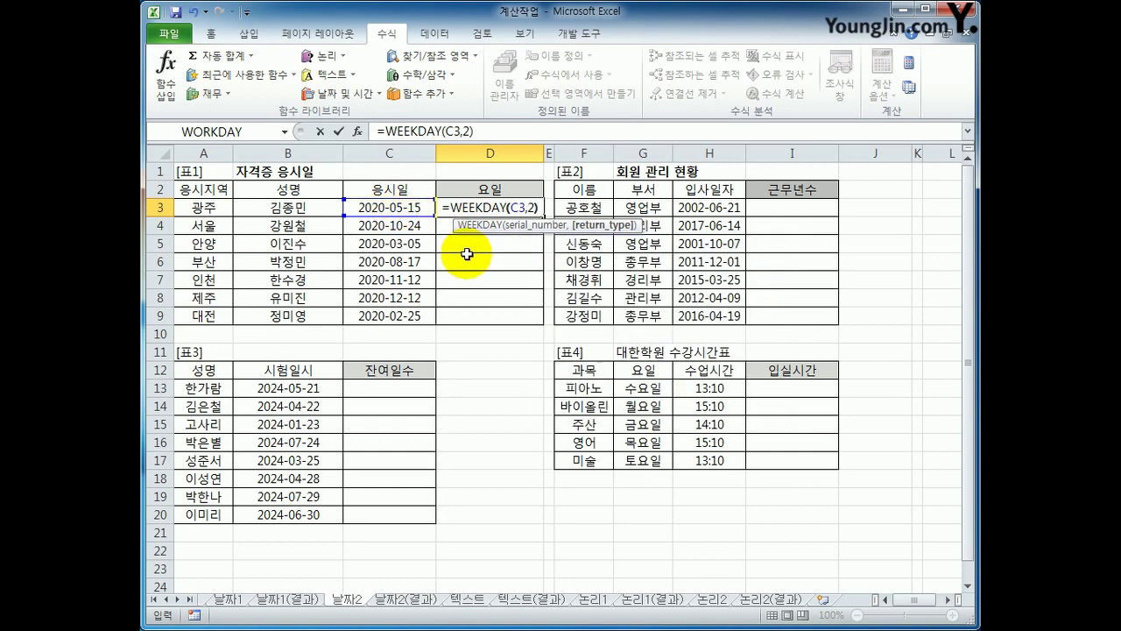
pyautogui.press('Return')
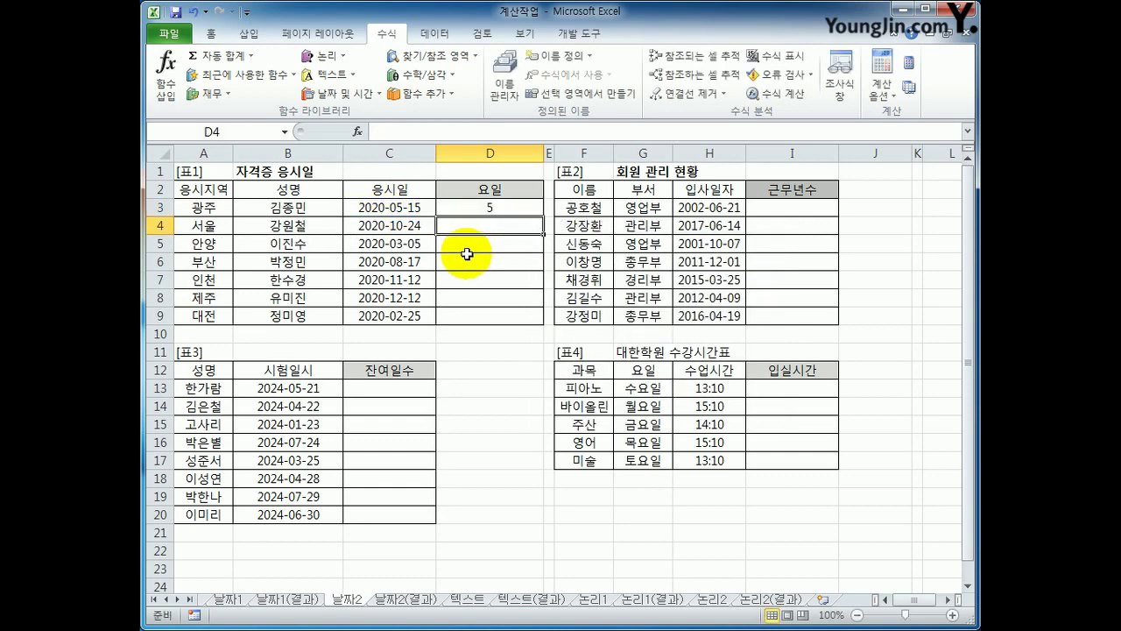
pyautogui.click(528, 205)
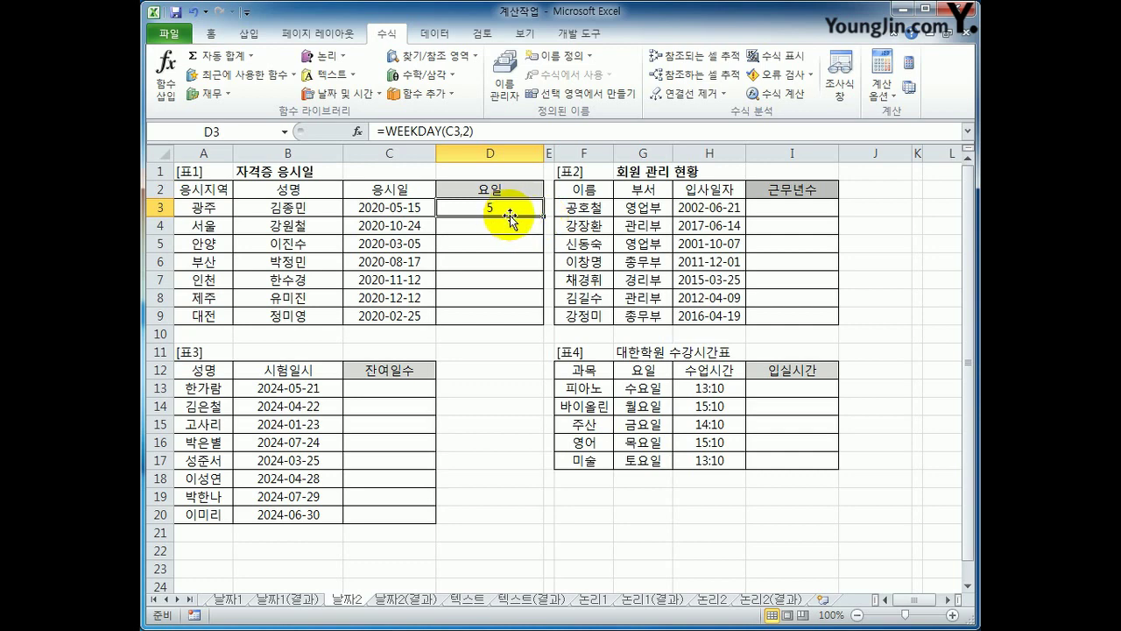
pyautogui.moveTo(542, 215); pyautogui.dragTo(529, 317)
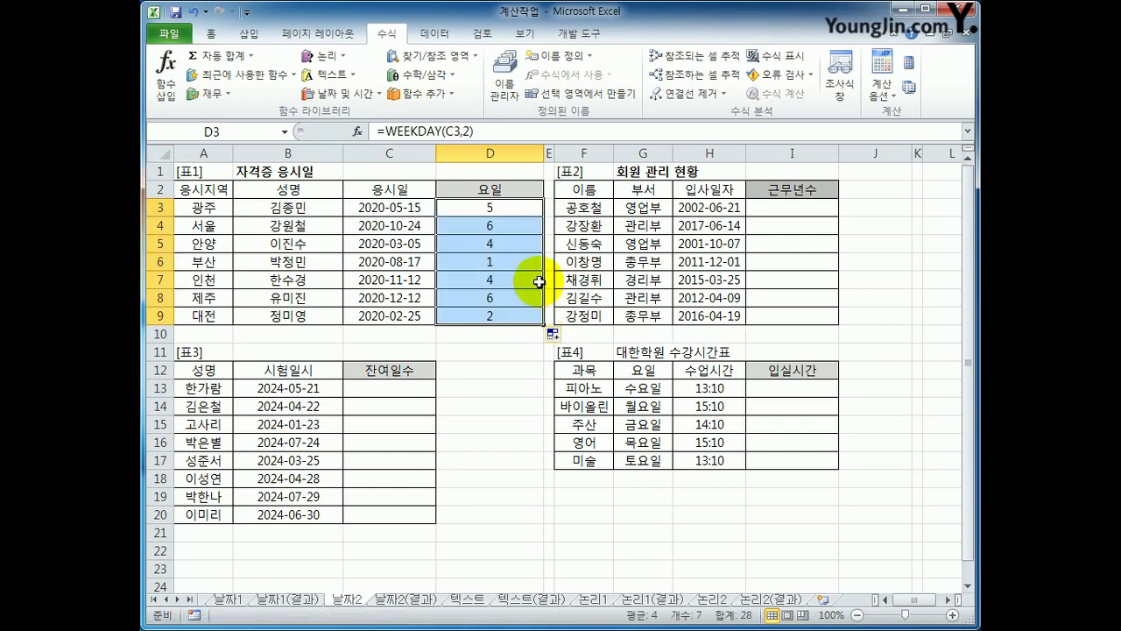
# - Wrap the D3 formula in IF so it reads =IF(WEEKDAY(C3,2)<=5,"평일","주말")
pyautogui.click(505, 207)
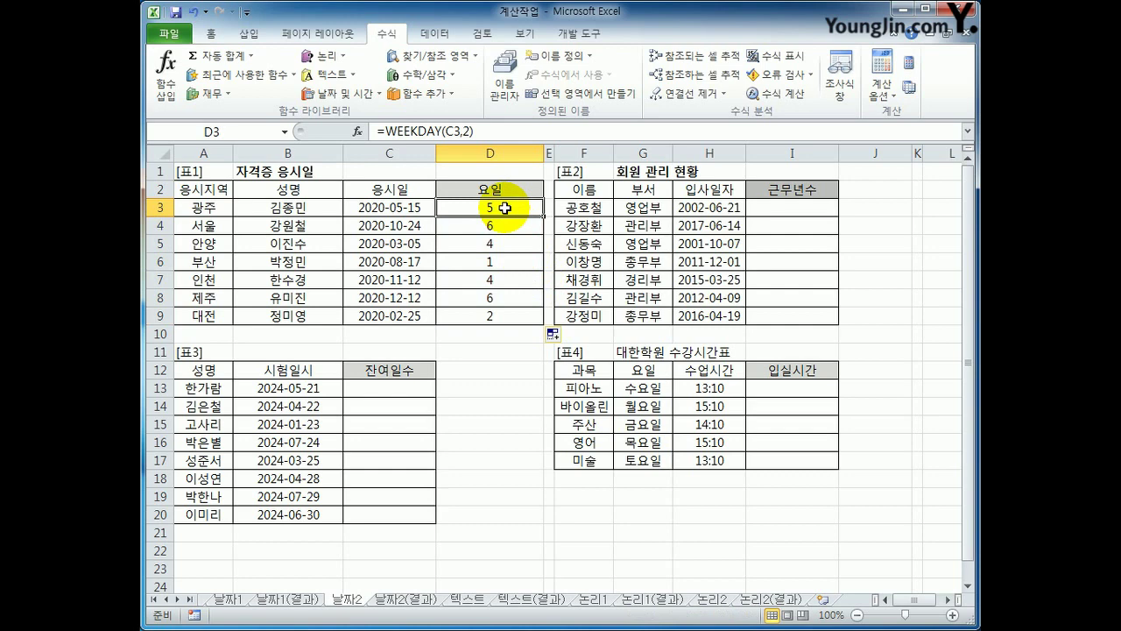
pyautogui.click(386, 131)
pyautogui.write('IF(')
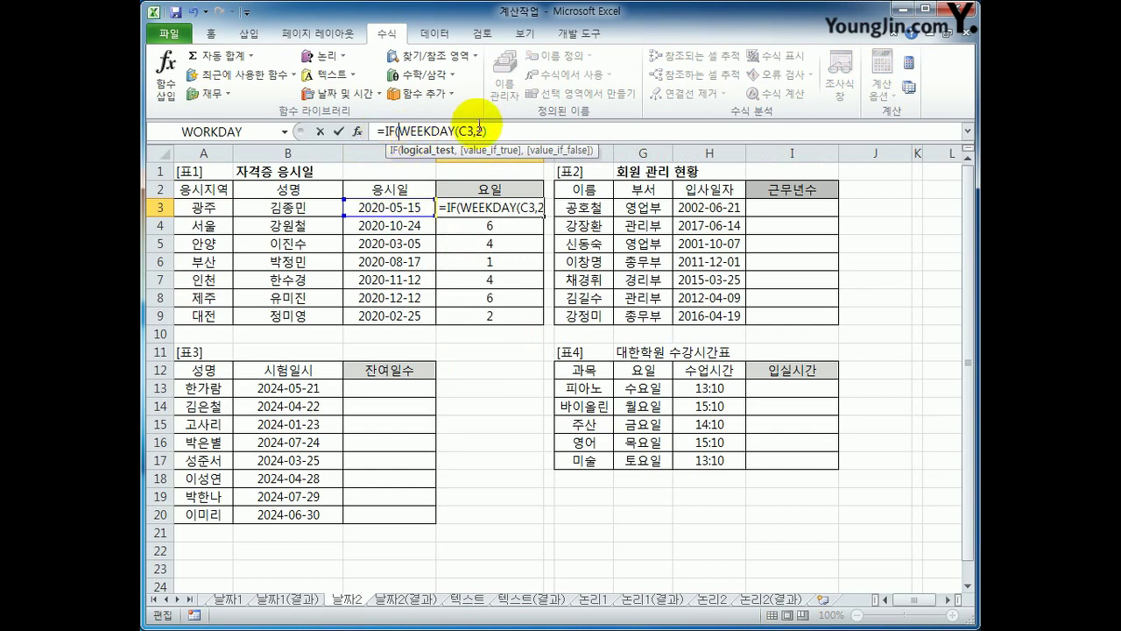
pyautogui.click(498, 133)
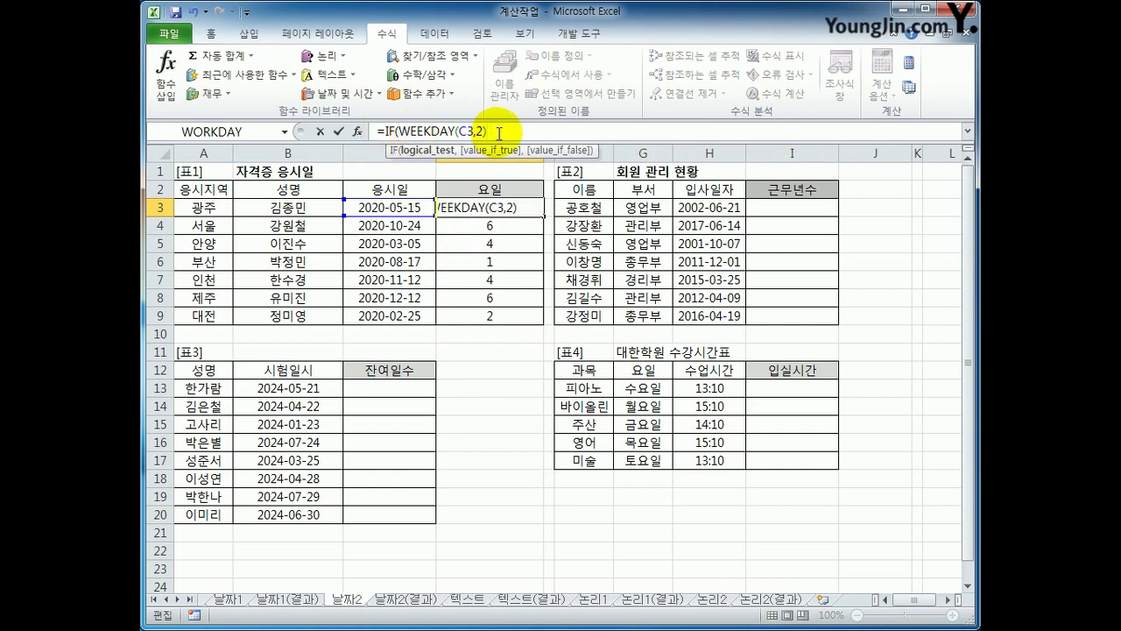
pyautogui.write('<=5,')
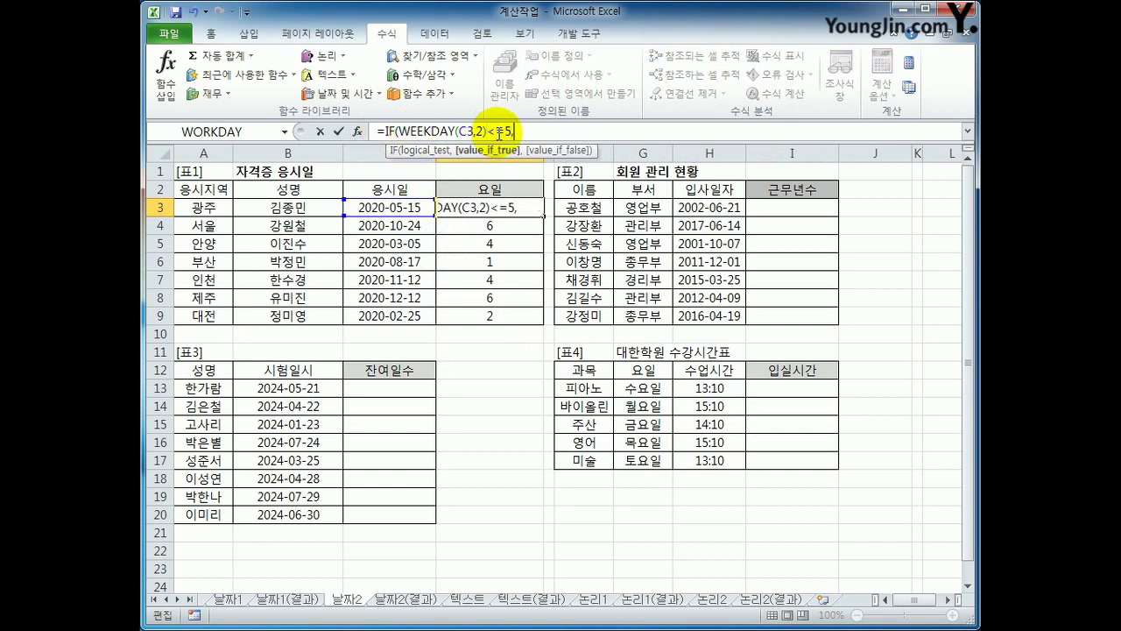
pyautogui.write('"평일"')
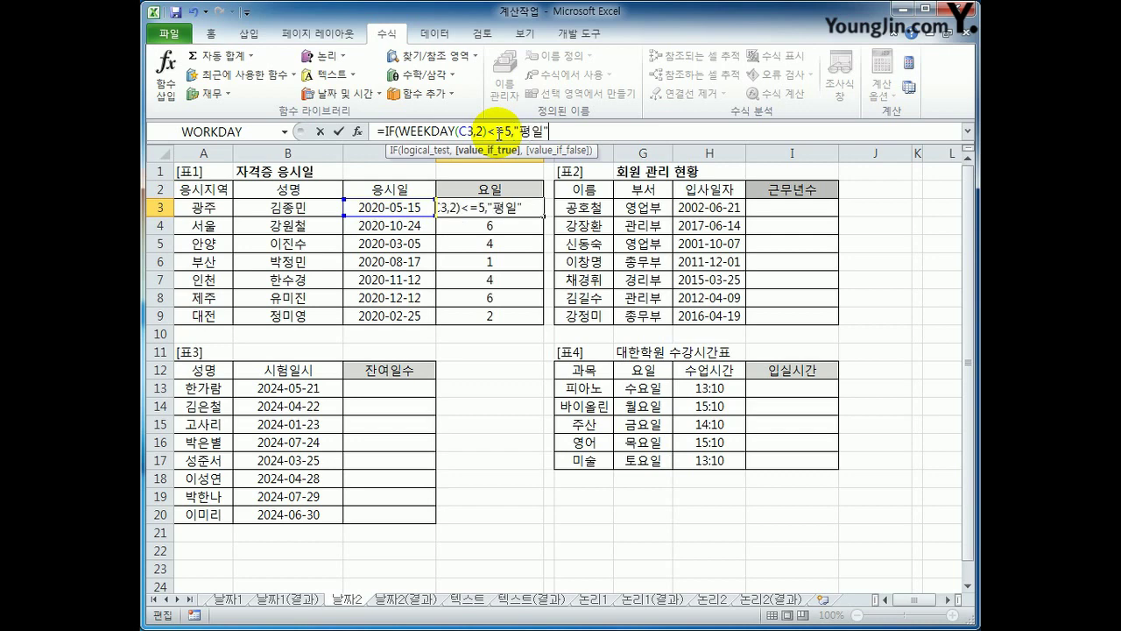
pyautogui.write(',')
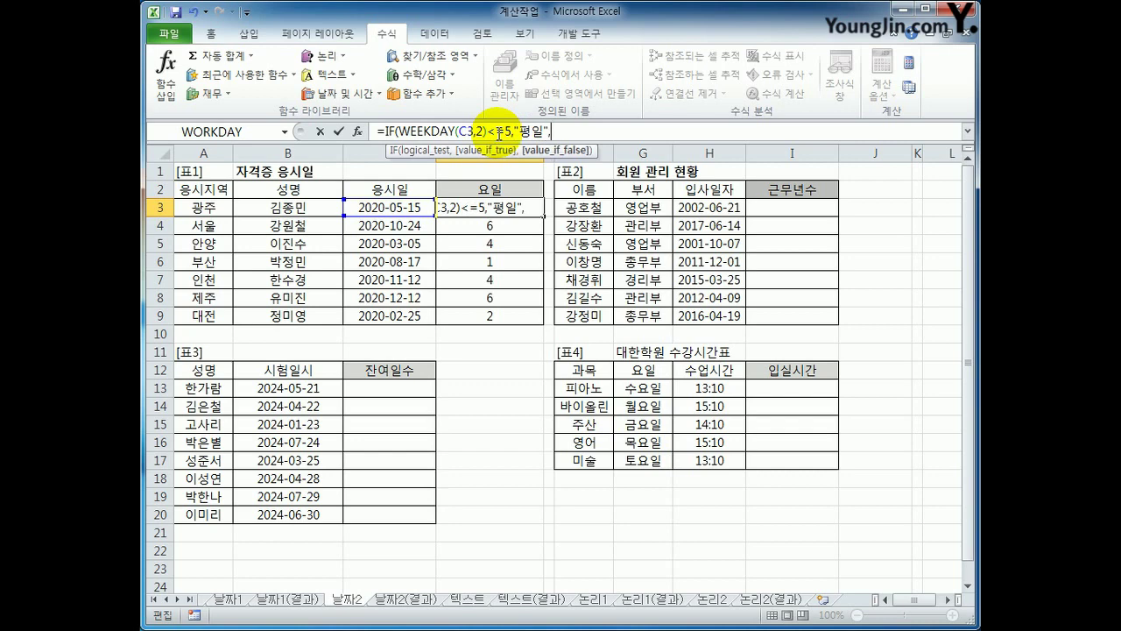
pyautogui.write('"주말"')
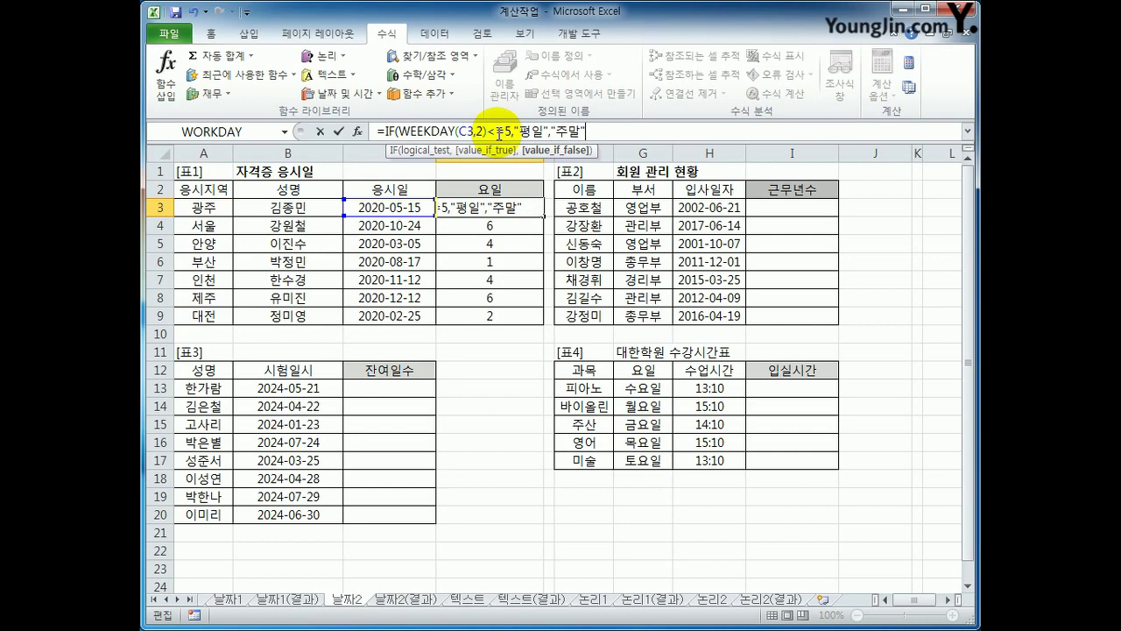
pyautogui.write(')')
pyautogui.press('Return')
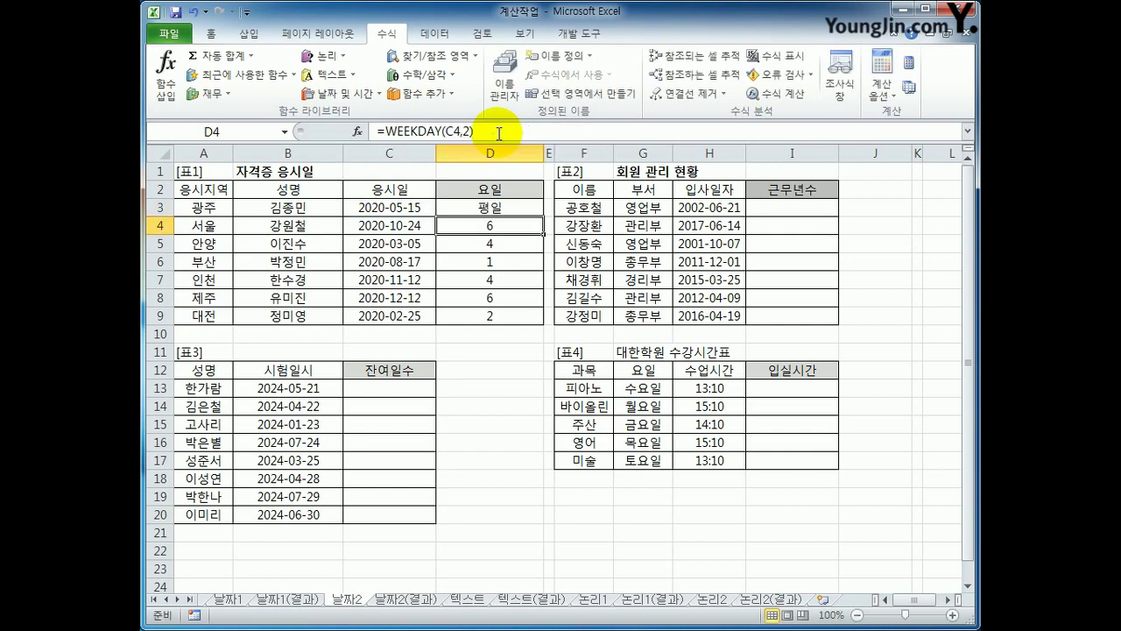
# - Copy the IF formula from D3 down through D9 in the 요일 column of table 1
pyautogui.click(493, 210)
pyautogui.moveTo(541, 217); pyautogui.dragTo(536, 325)
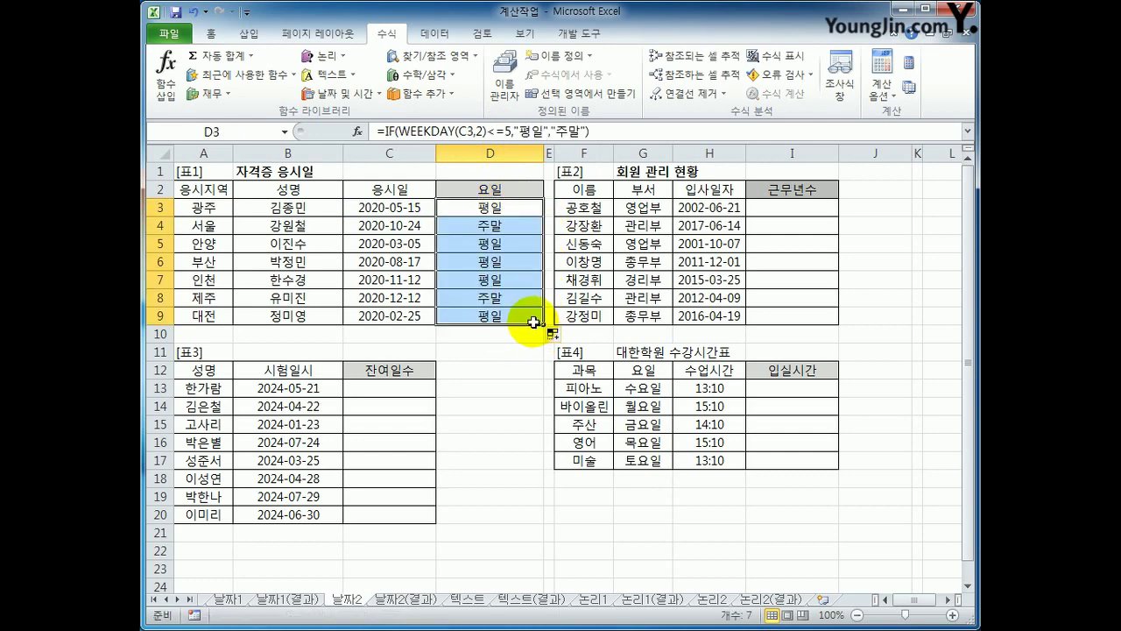
pyautogui.click(531, 321)
# - Enter =YEAR(TODAY())-YEAR(H3) in I3, the first 근무년수 cell of table 2
pyautogui.click(791, 212)
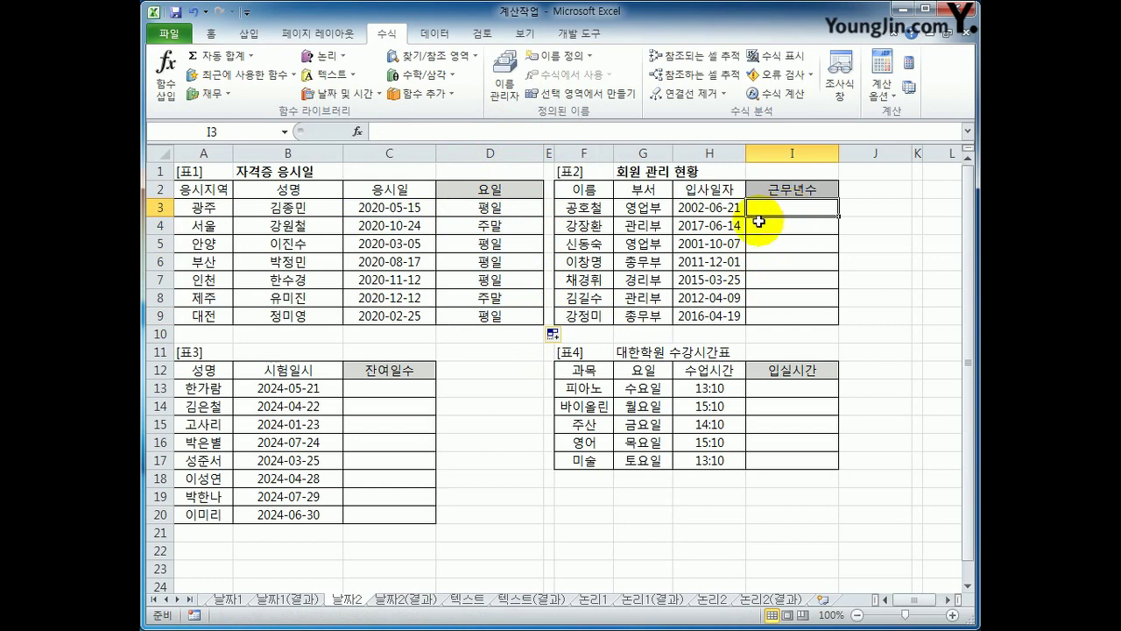
pyautogui.moveTo(701, 208); pyautogui.dragTo(697, 316)
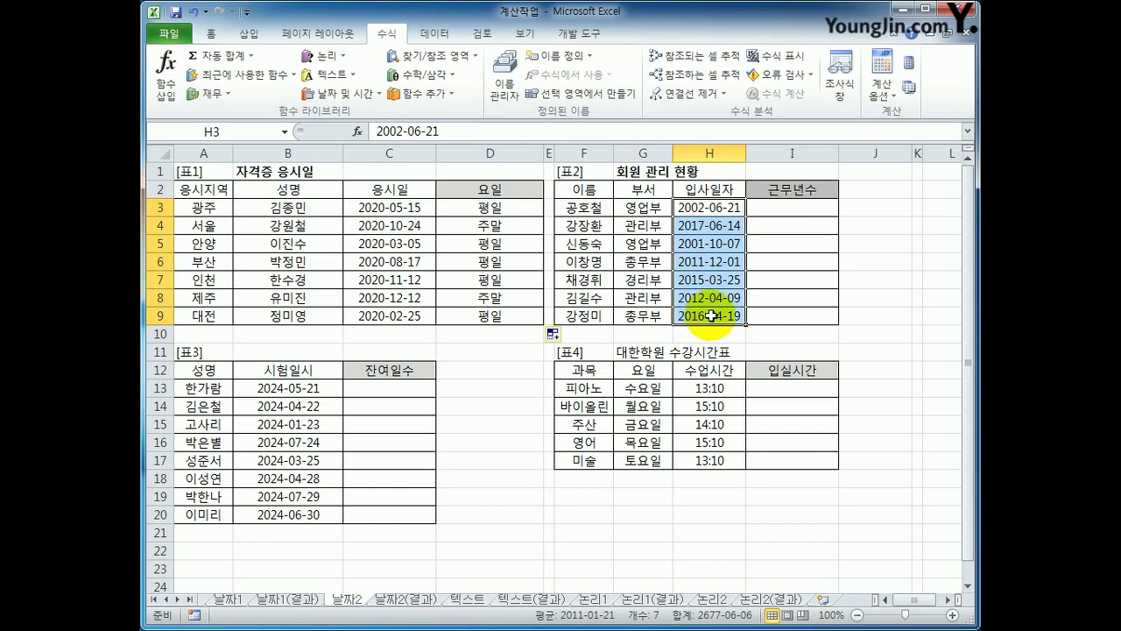
pyautogui.click(779, 216)
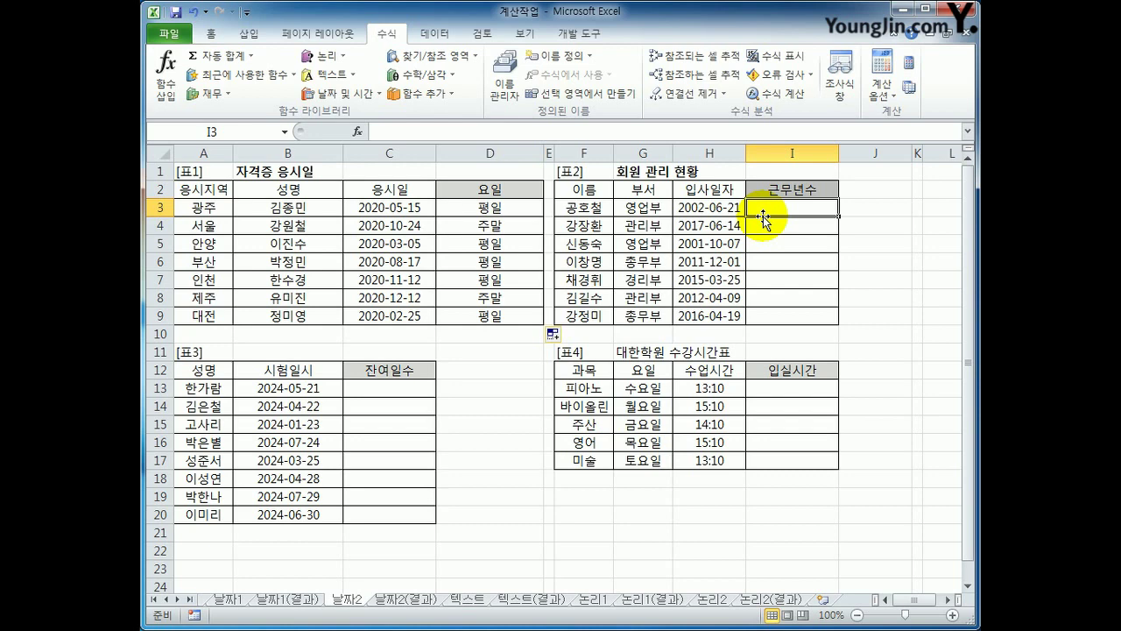
pyautogui.write('=')
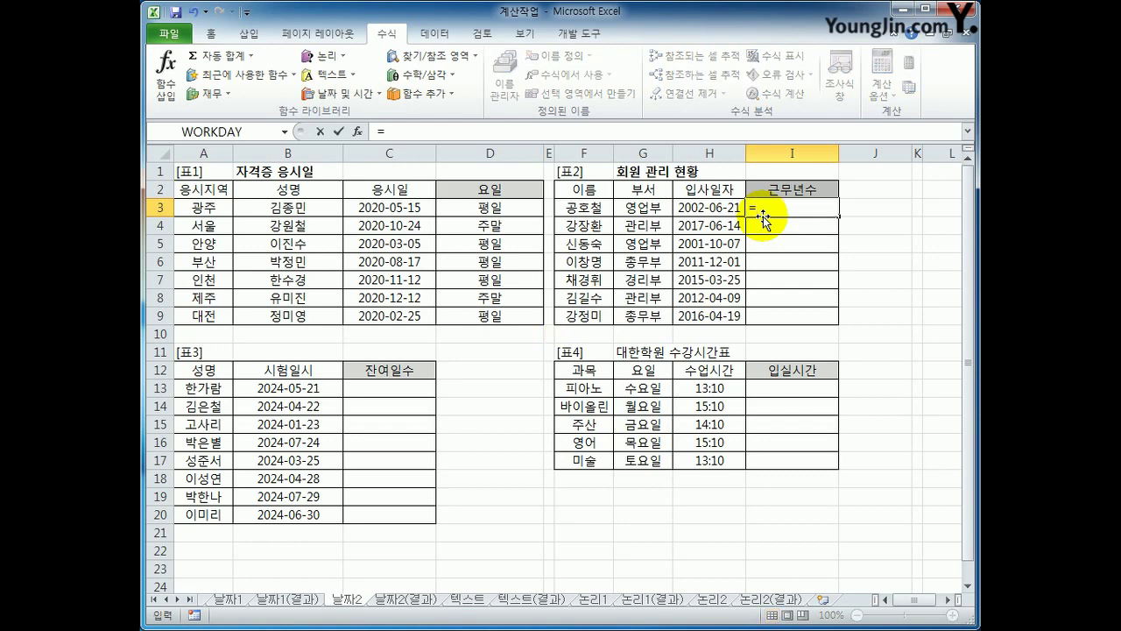
pyautogui.write('YE')
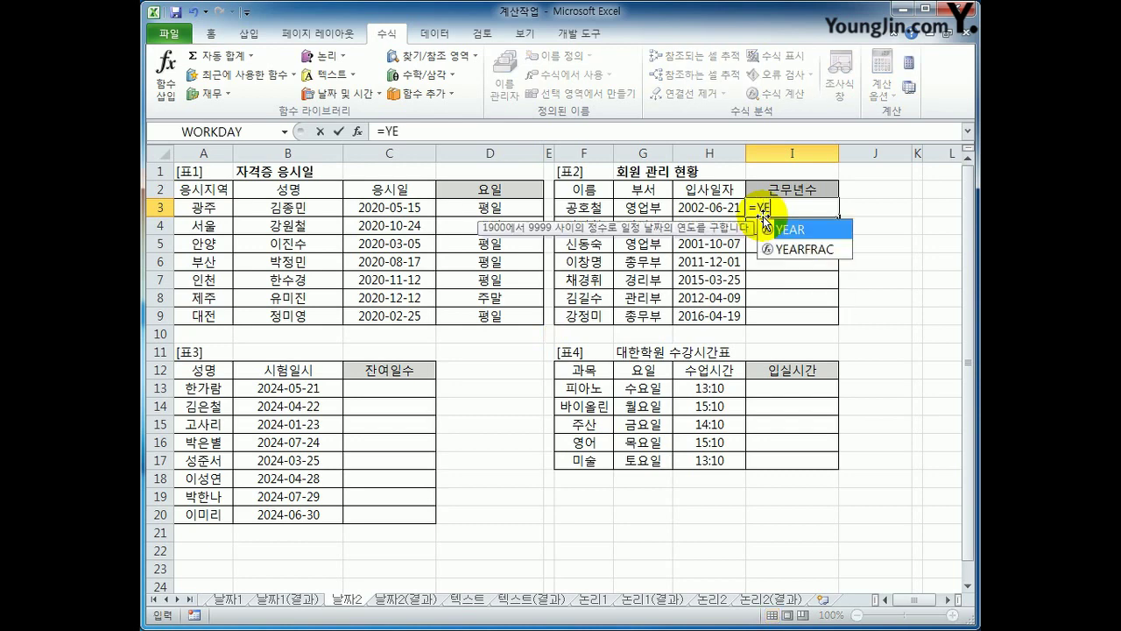
pyautogui.write('AR(TO')
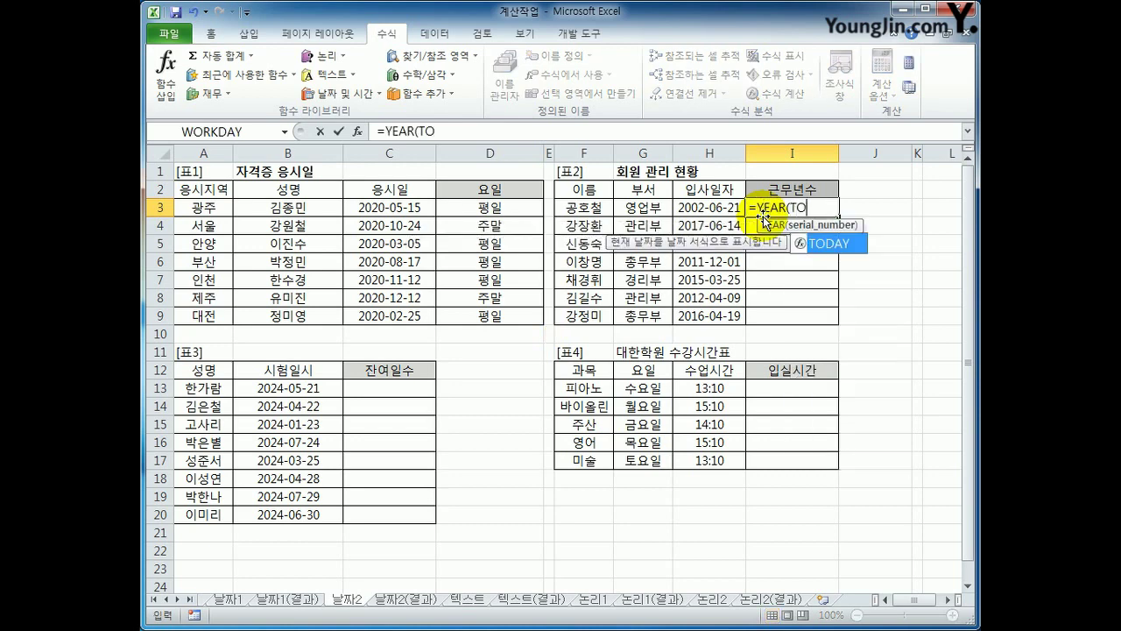
pyautogui.write('DAY(')
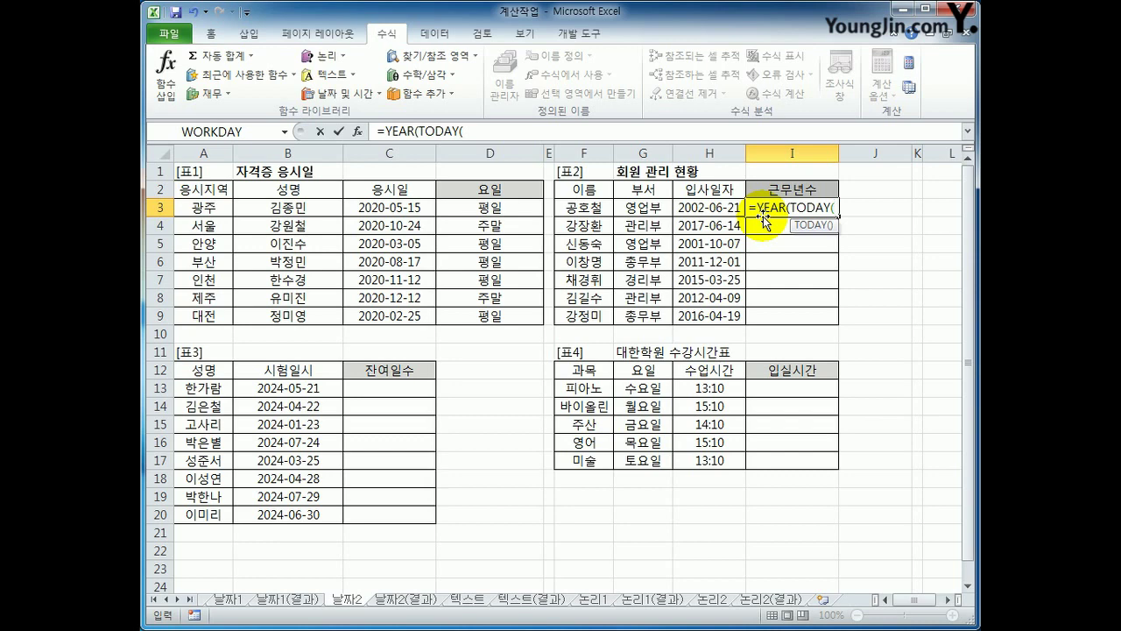
pyautogui.write(')')
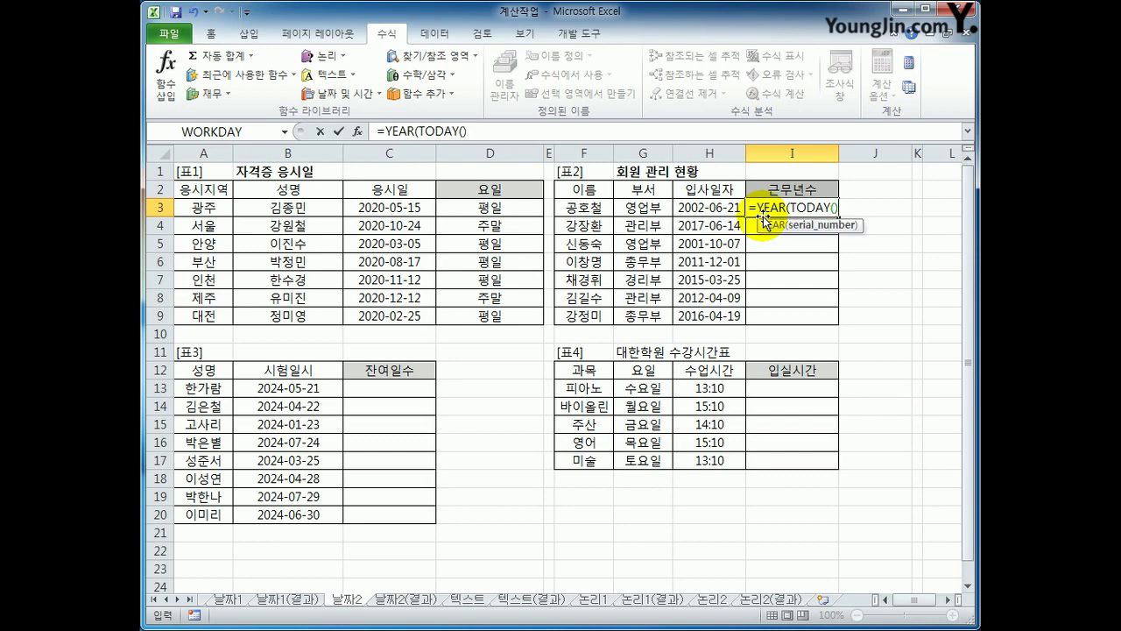
pyautogui.write(')')
pyautogui.click(763, 214)
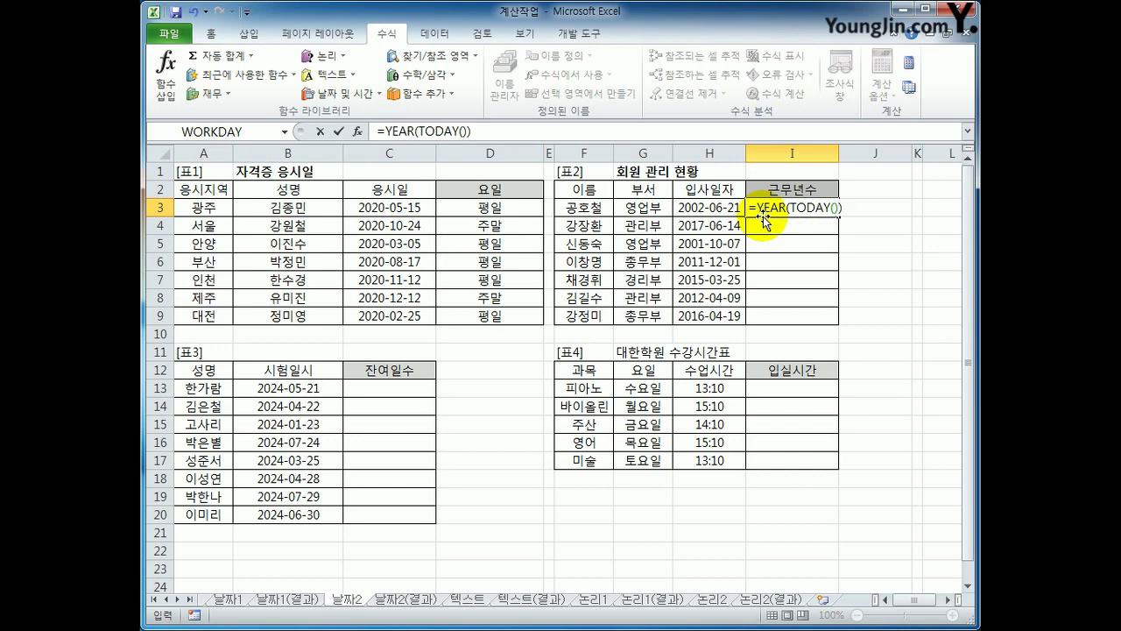
pyautogui.write('-YEAR(')
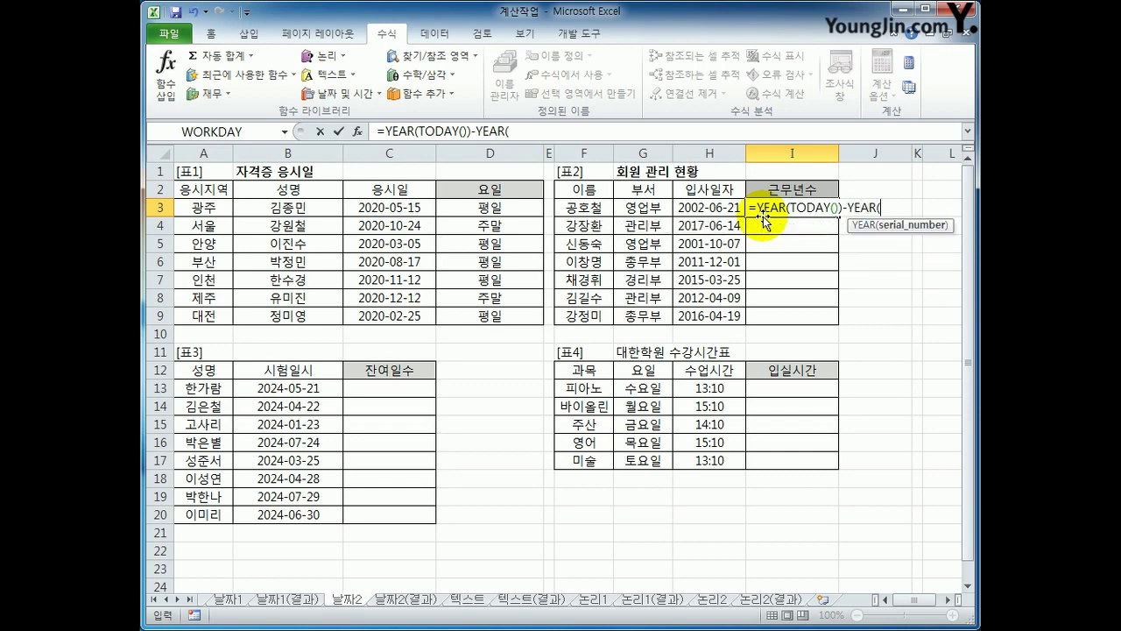
pyautogui.press('Left')
pyautogui.write(')')
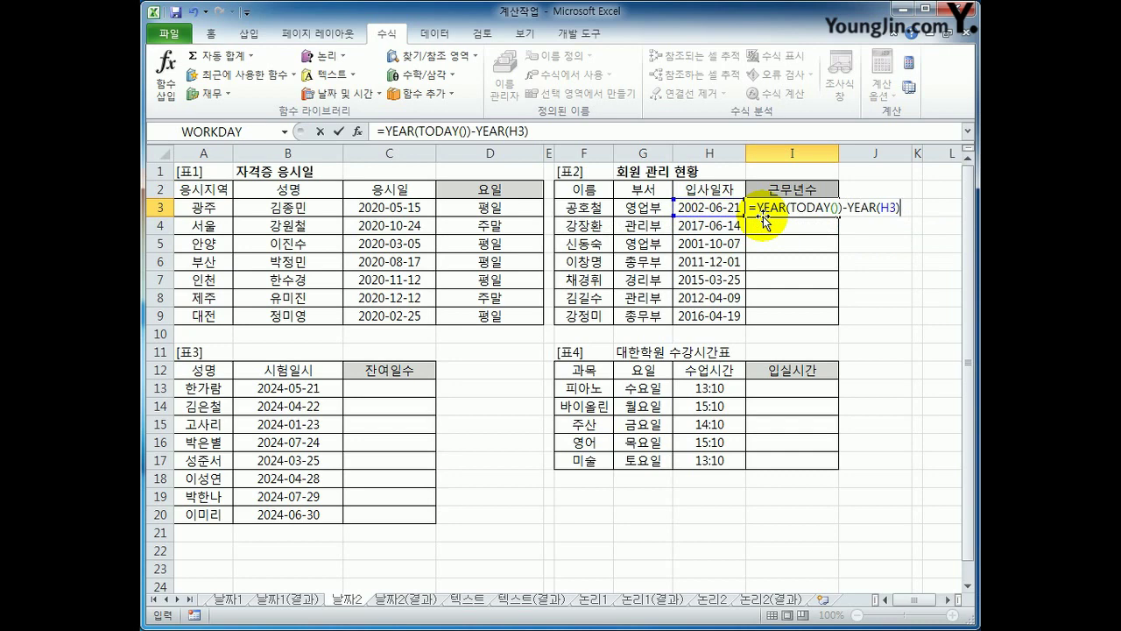
pyautogui.press('Return')
# - Set I3's number format to 일반 and copy its formula down through I9 in the 근무년수 column
pyautogui.click(762, 214)
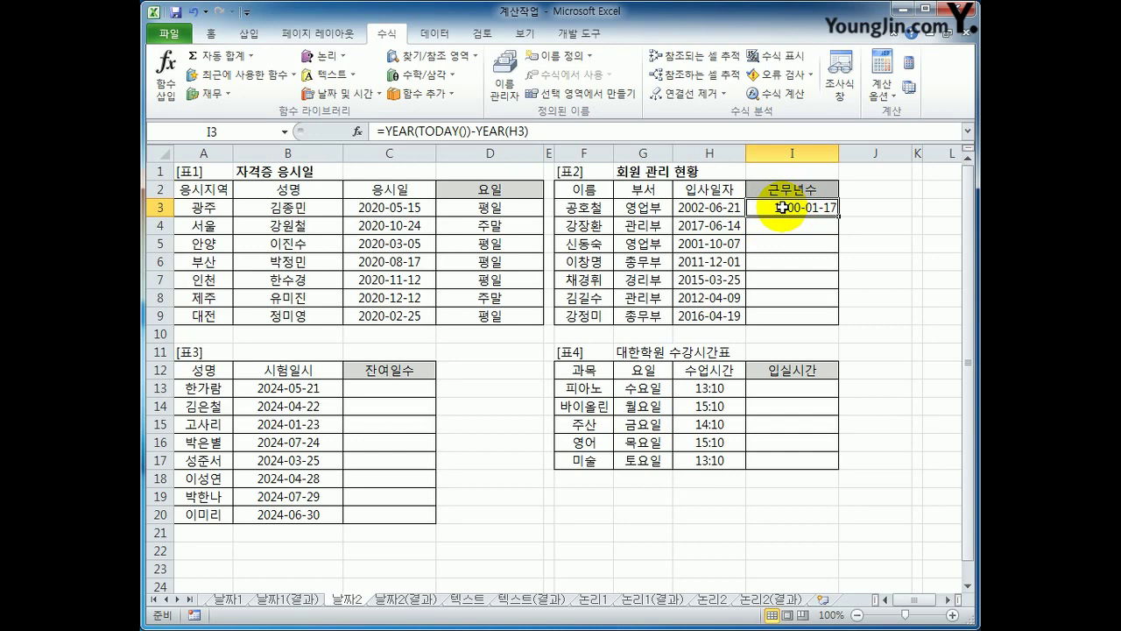
pyautogui.rightClick(782, 208)
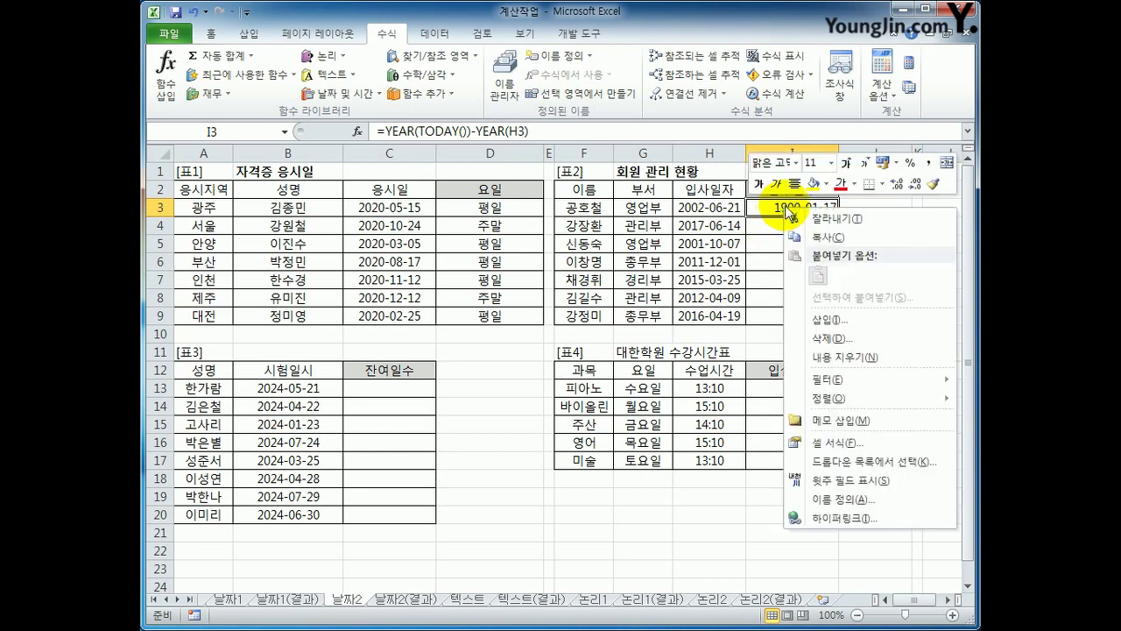
pyautogui.click(847, 451)
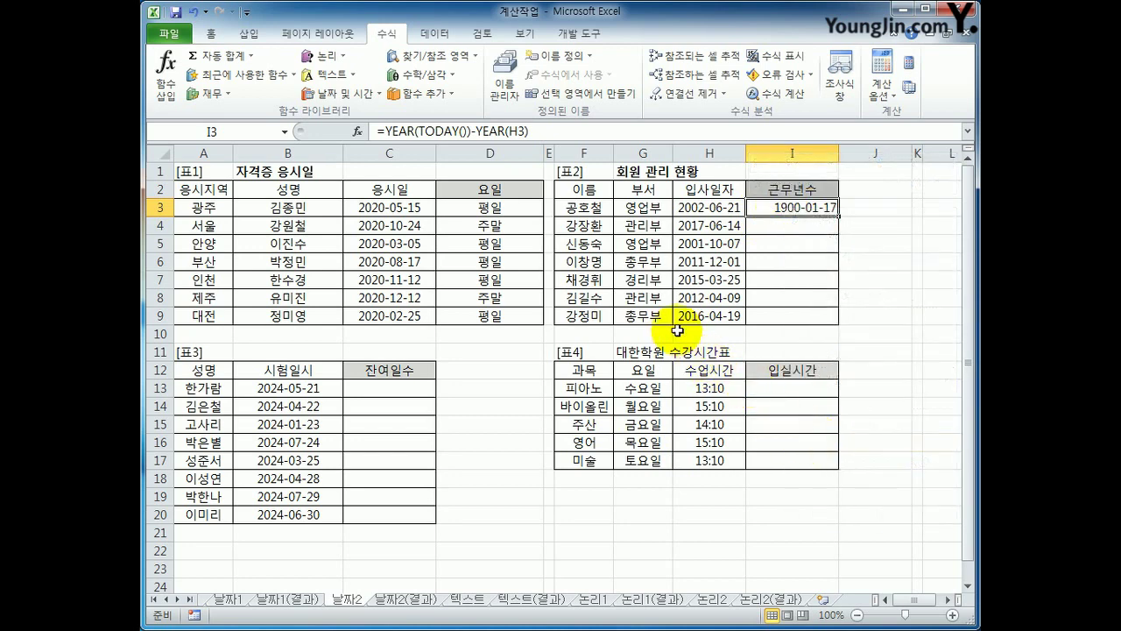
pyautogui.moveTo(620, 276); pyautogui.dragTo(473, 131)
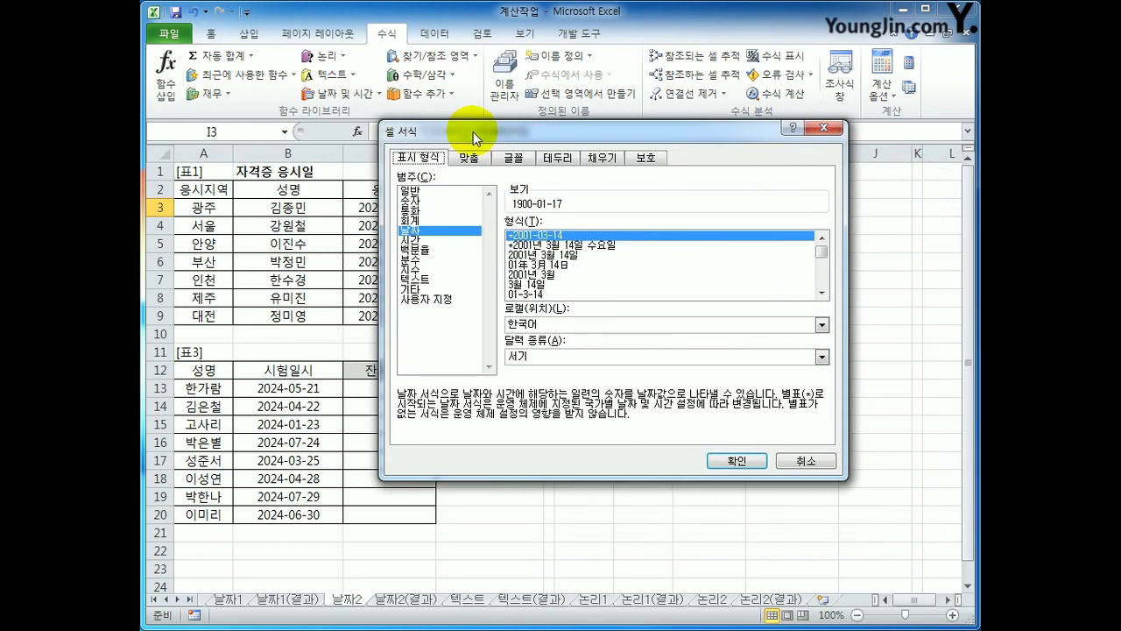
pyautogui.click(446, 191)
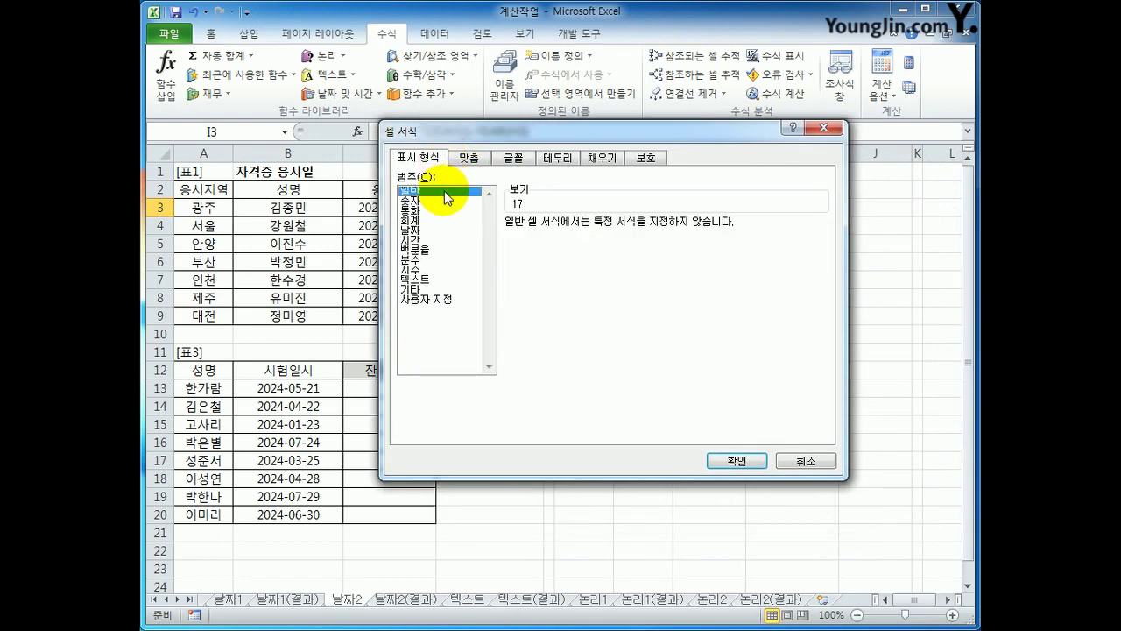
pyautogui.click(740, 460)
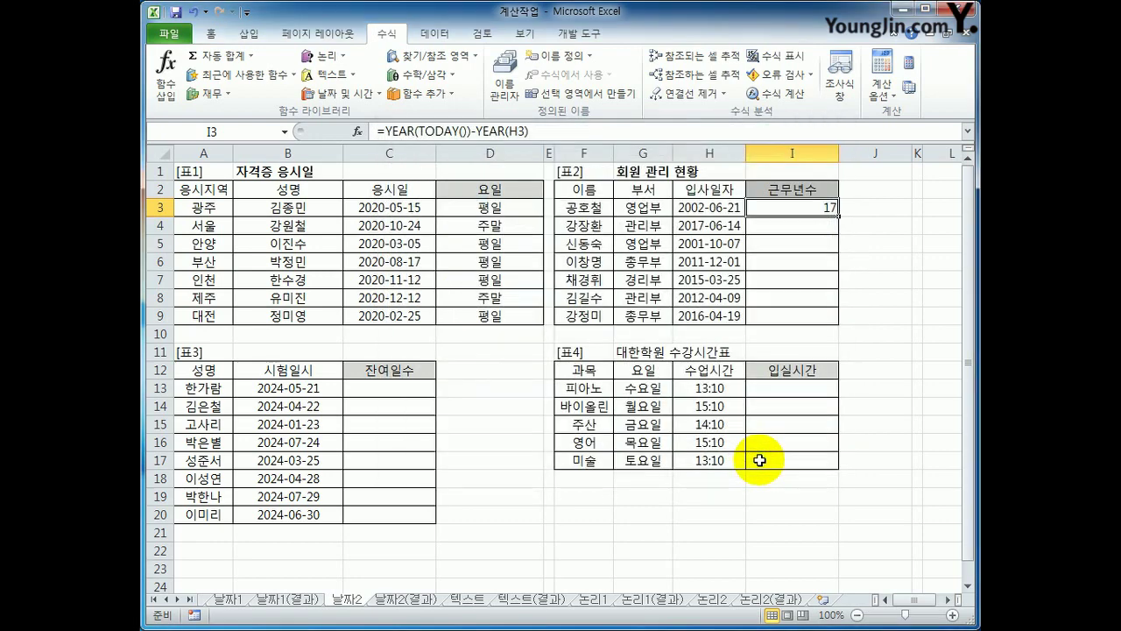
pyautogui.moveTo(836, 215); pyautogui.dragTo(830, 326)
pyautogui.click(823, 316)
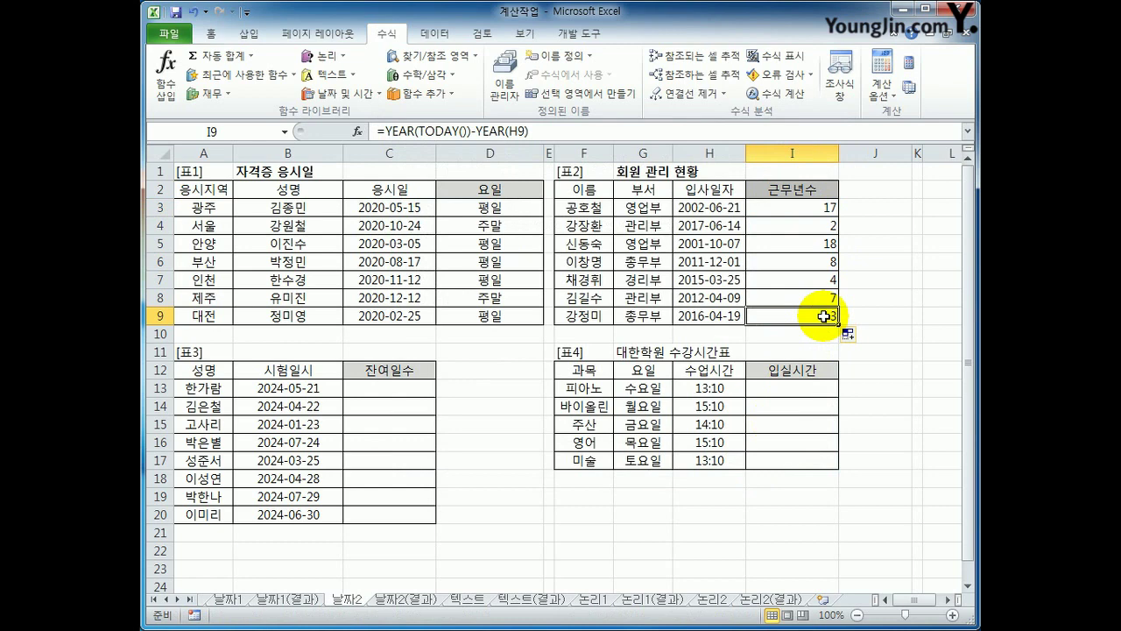
# - Enter =DAYS360(TODAY(),B13,FALSE) in C13, the first 잔여일수 cell of table 3
pyautogui.click(417, 389)
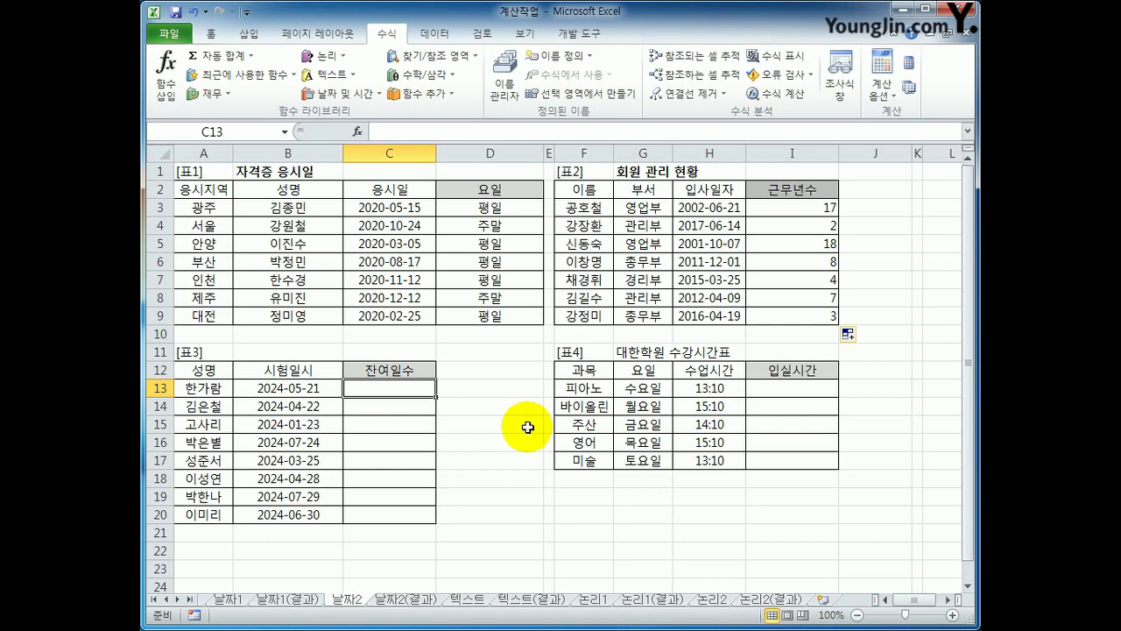
pyautogui.write('=')
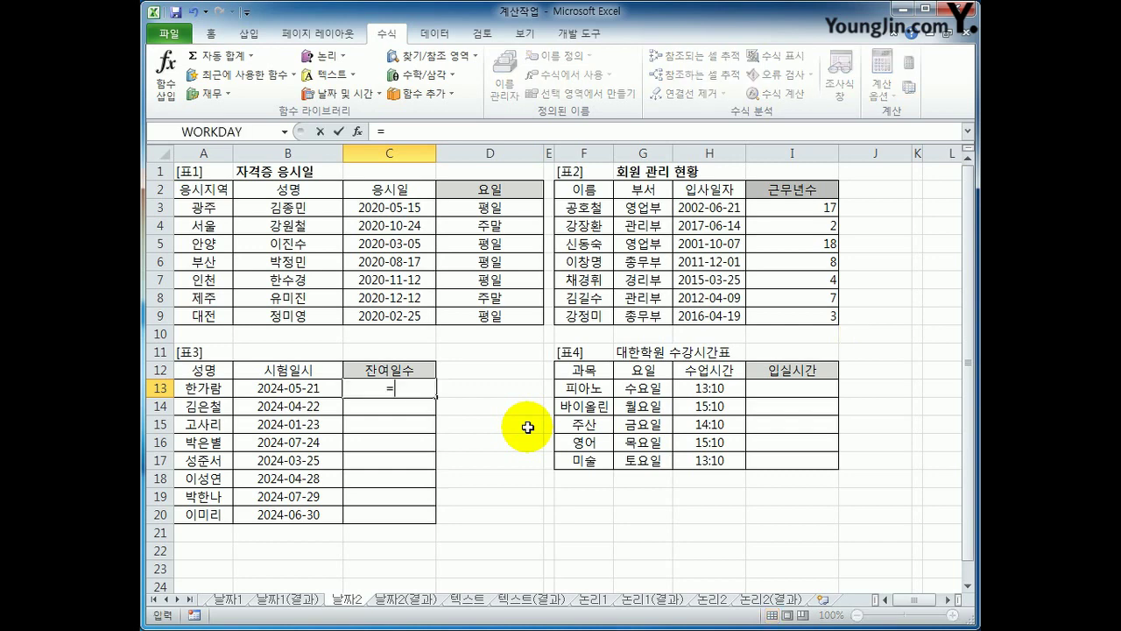
pyautogui.write('DAYS')
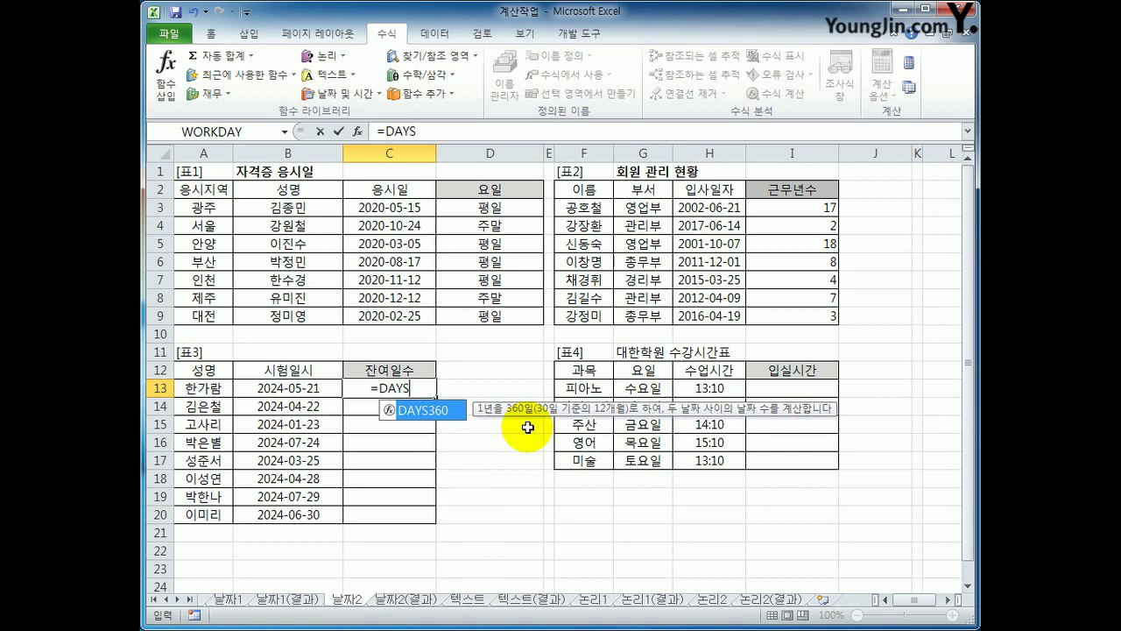
pyautogui.press('Tab')
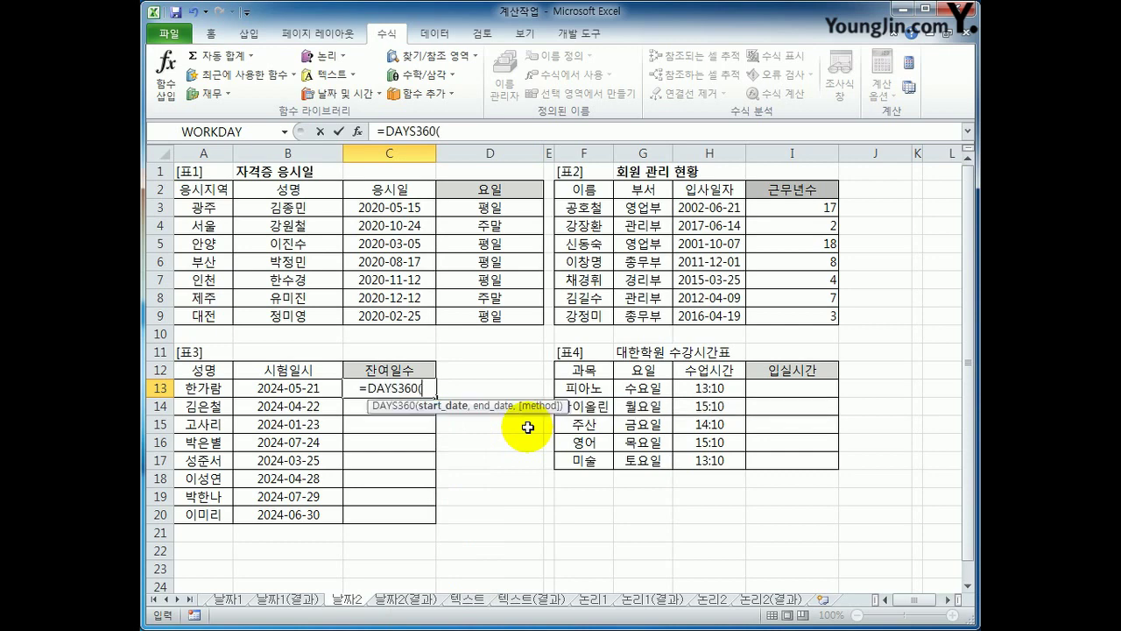
pyautogui.write('TO')
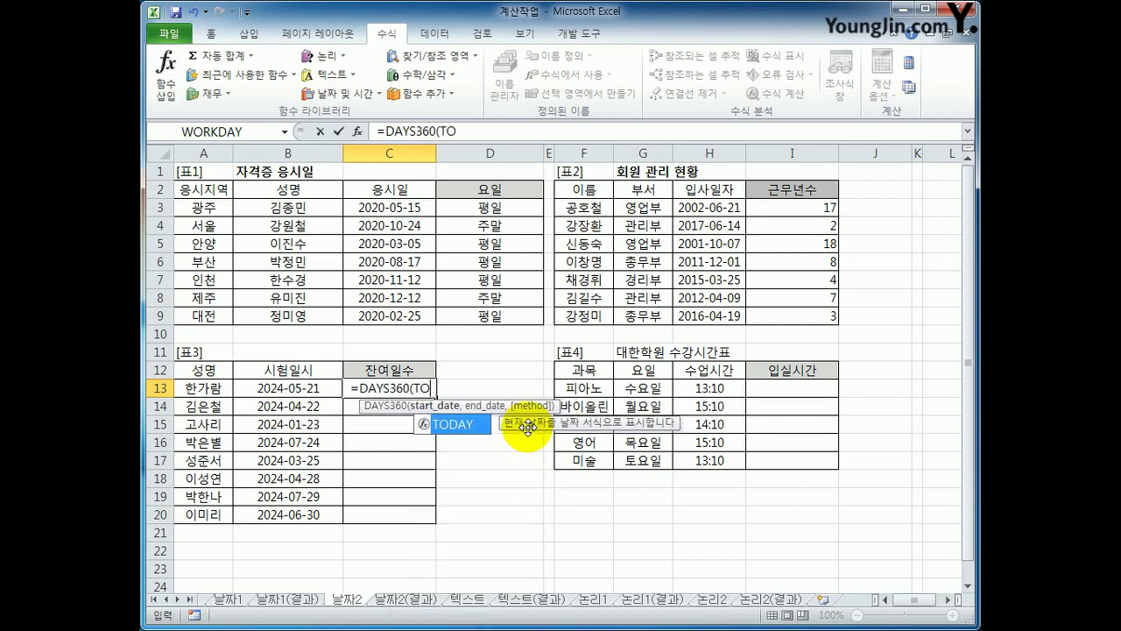
pyautogui.press('Tab')
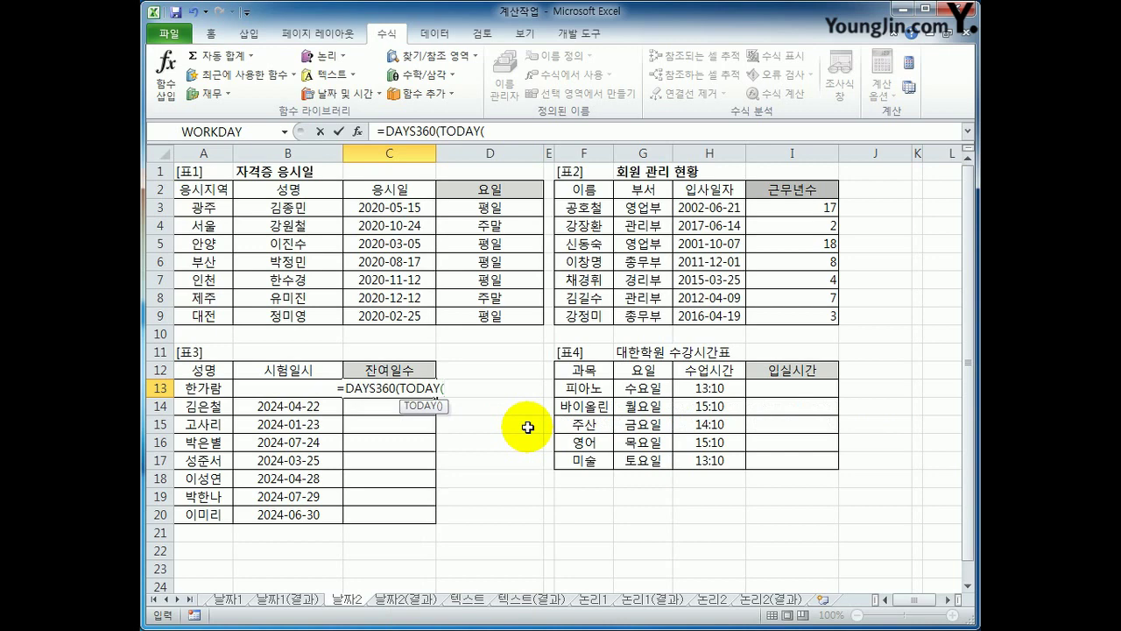
pyautogui.write(')')
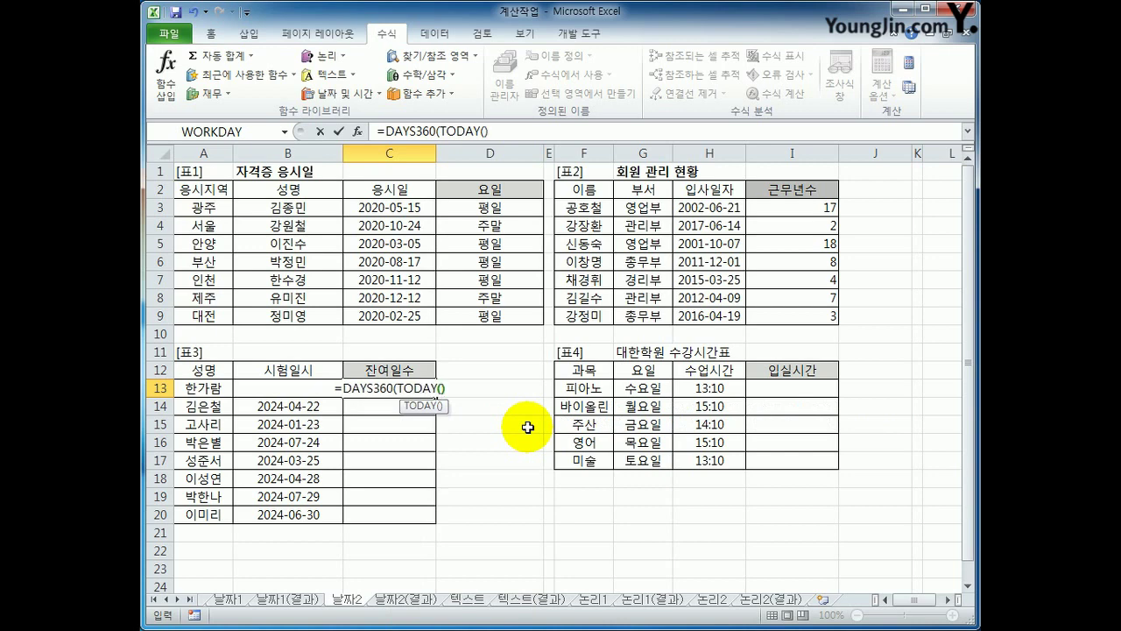
pyautogui.write(',')
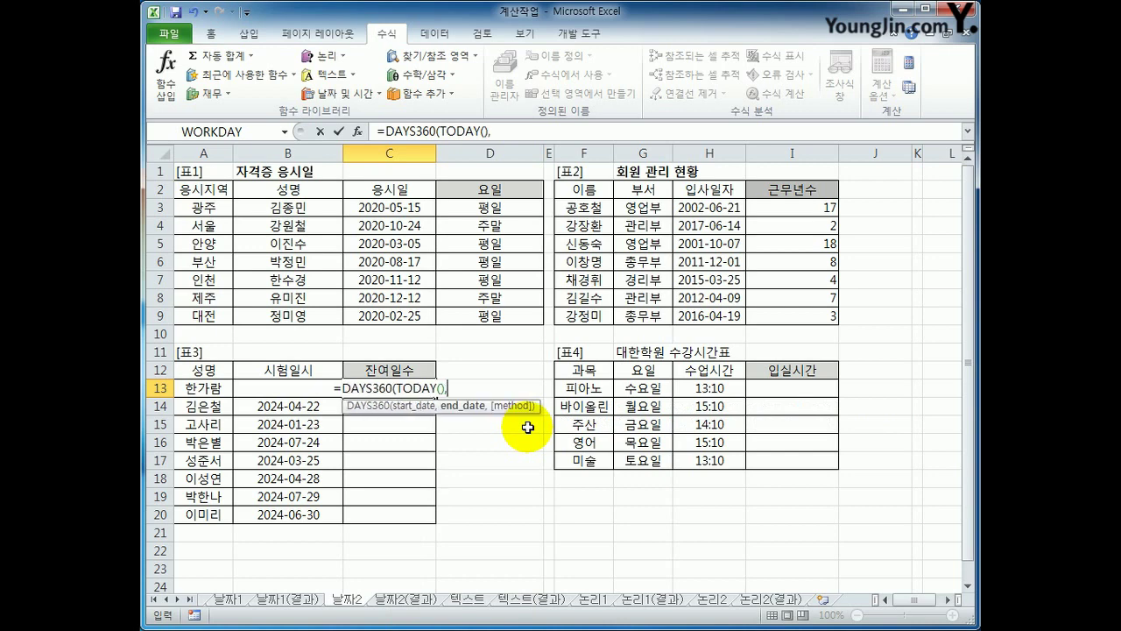
pyautogui.press('Left')
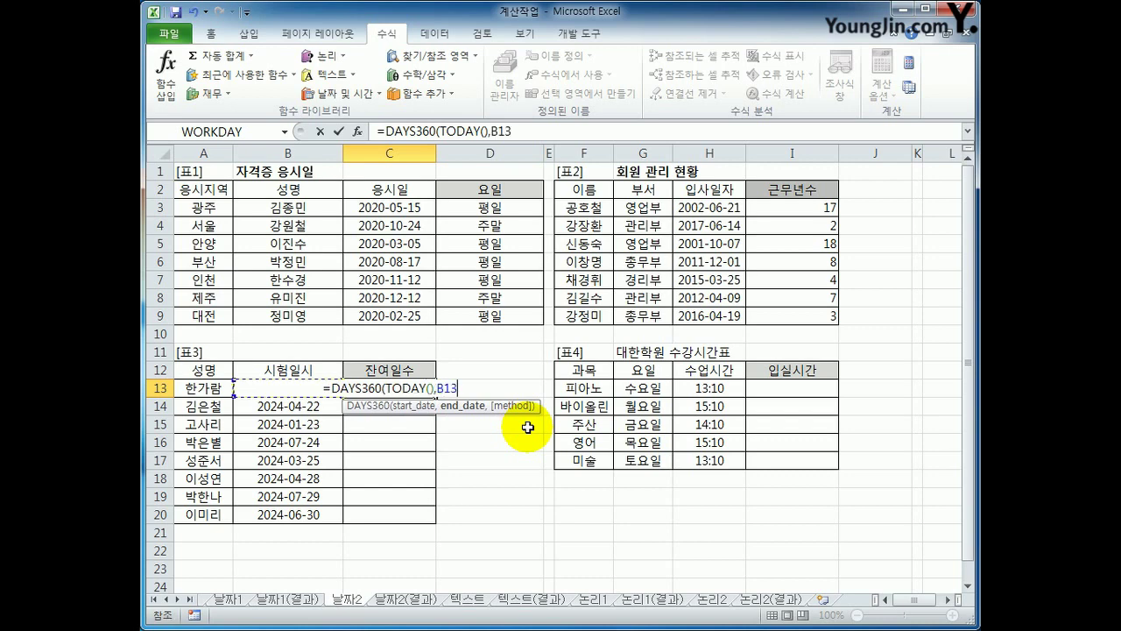
pyautogui.write(',')
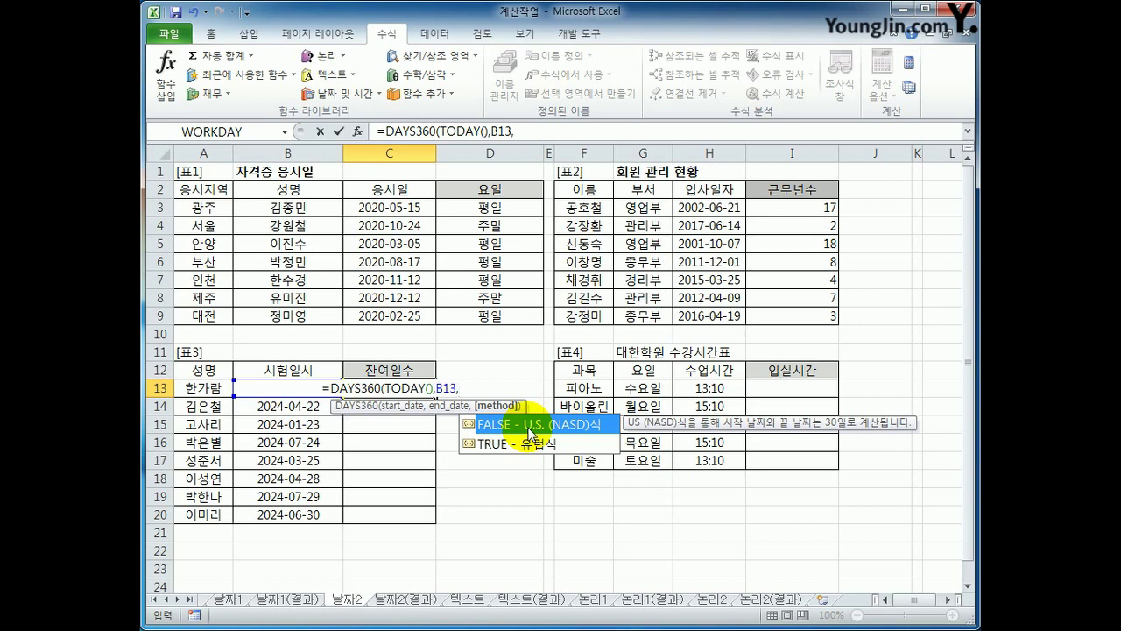
pyautogui.doubleClick(529, 428)
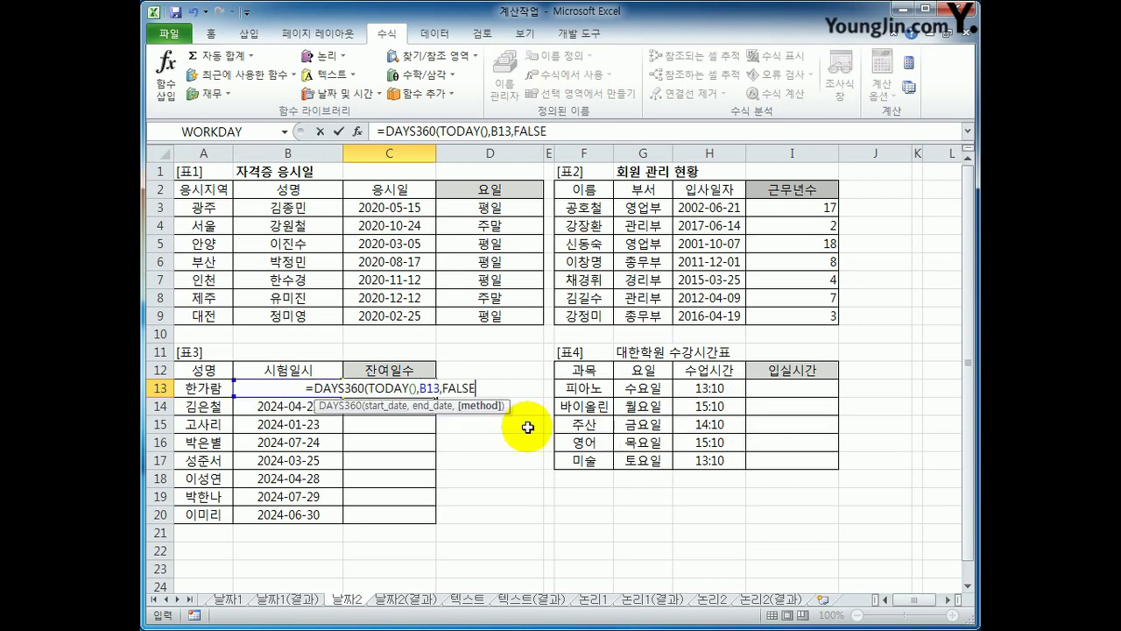
pyautogui.write(')')
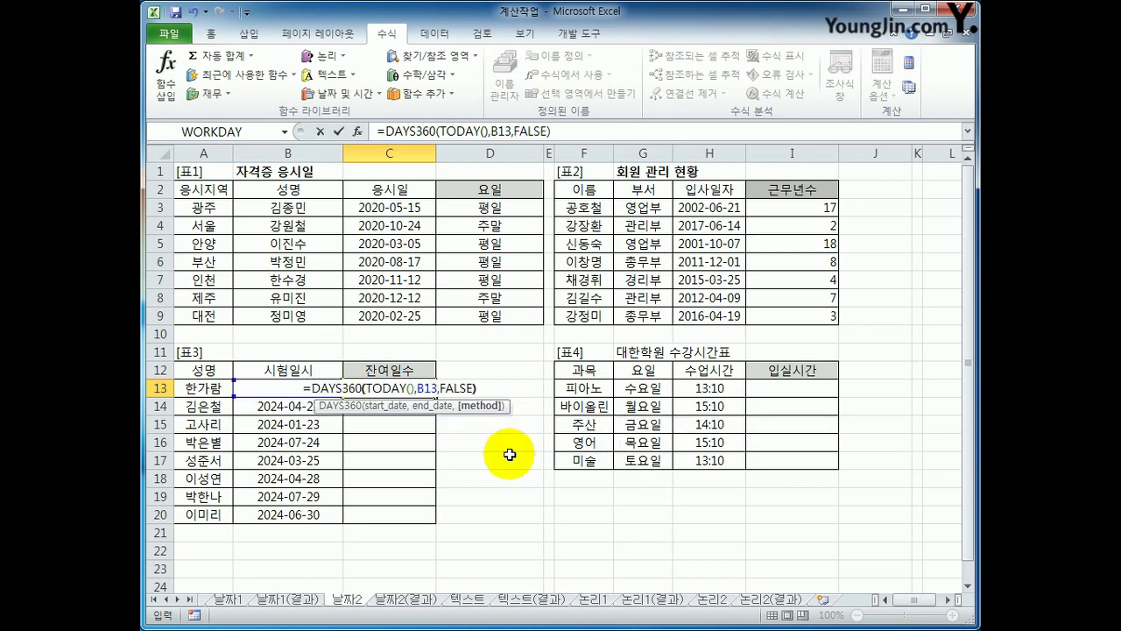
pyautogui.press('Return')
pyautogui.press('Up')
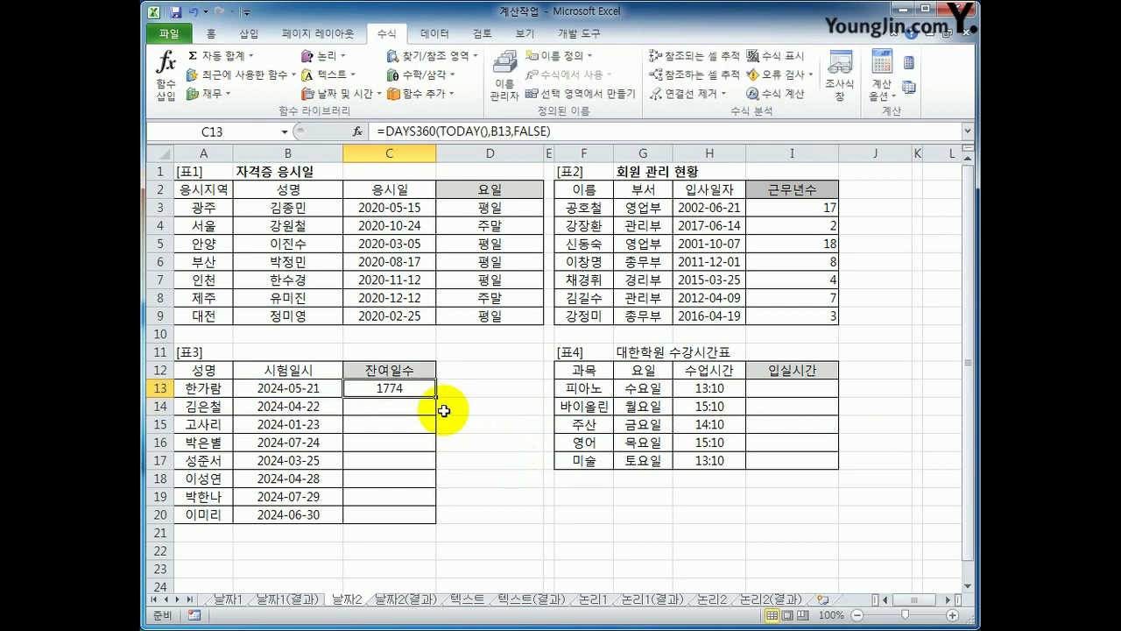
# - Copy the DAYS360 formula from C13 down through C20 in the 잔여일수 column and select the filled range
pyautogui.moveTo(435, 397); pyautogui.dragTo(440, 519)
pyautogui.click(406, 391)
pyautogui.moveTo(406, 391); pyautogui.dragTo(407, 518)
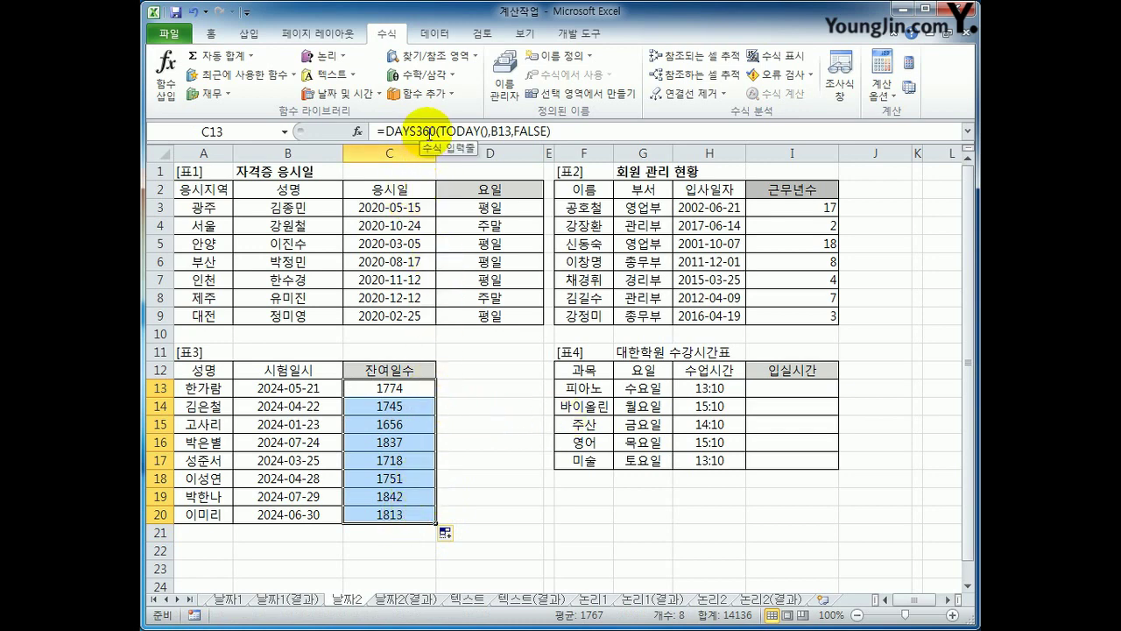
# - Enter =HOUR(H13)&"시" in I13, the first 입실시간 cell of table 4
pyautogui.click(783, 394)
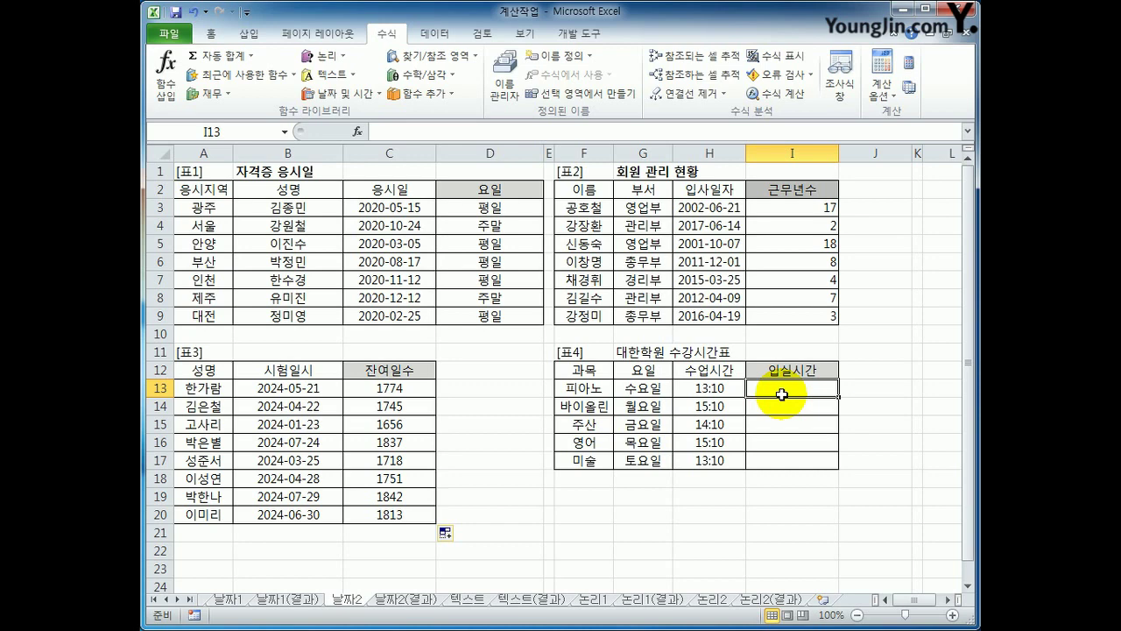
pyautogui.write('=HO')
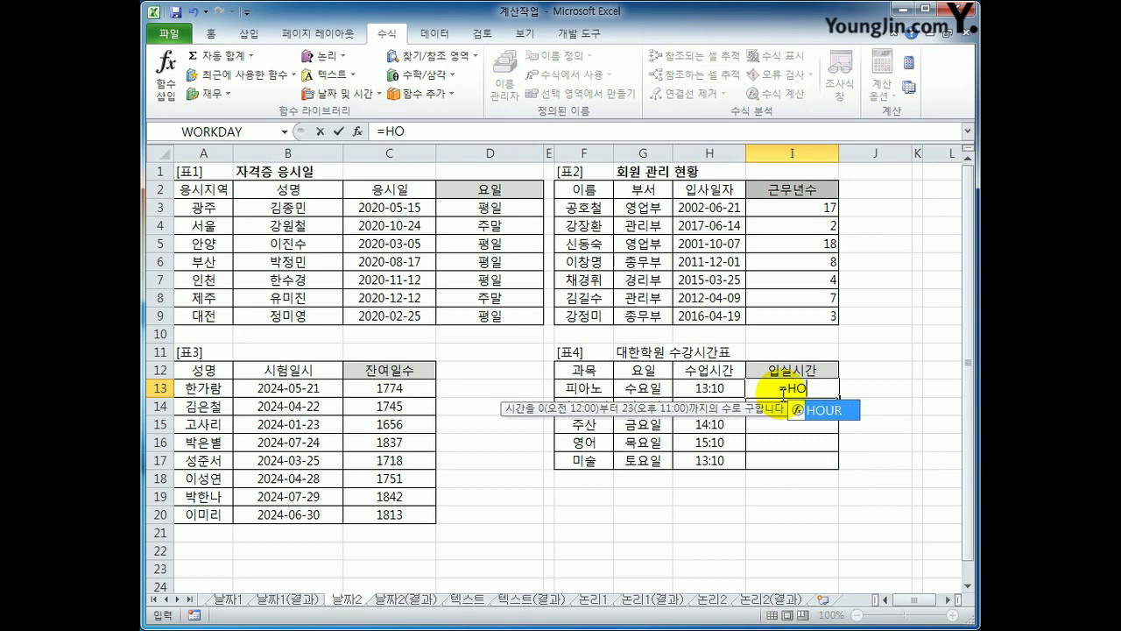
pyautogui.press('Tab')
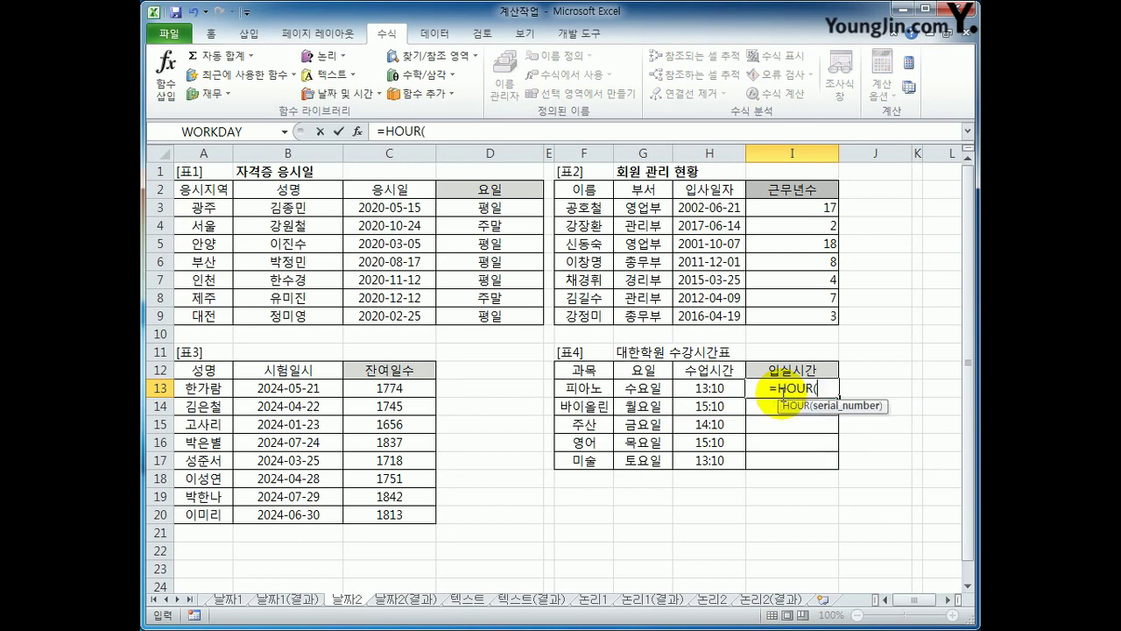
pyautogui.click(710, 389)
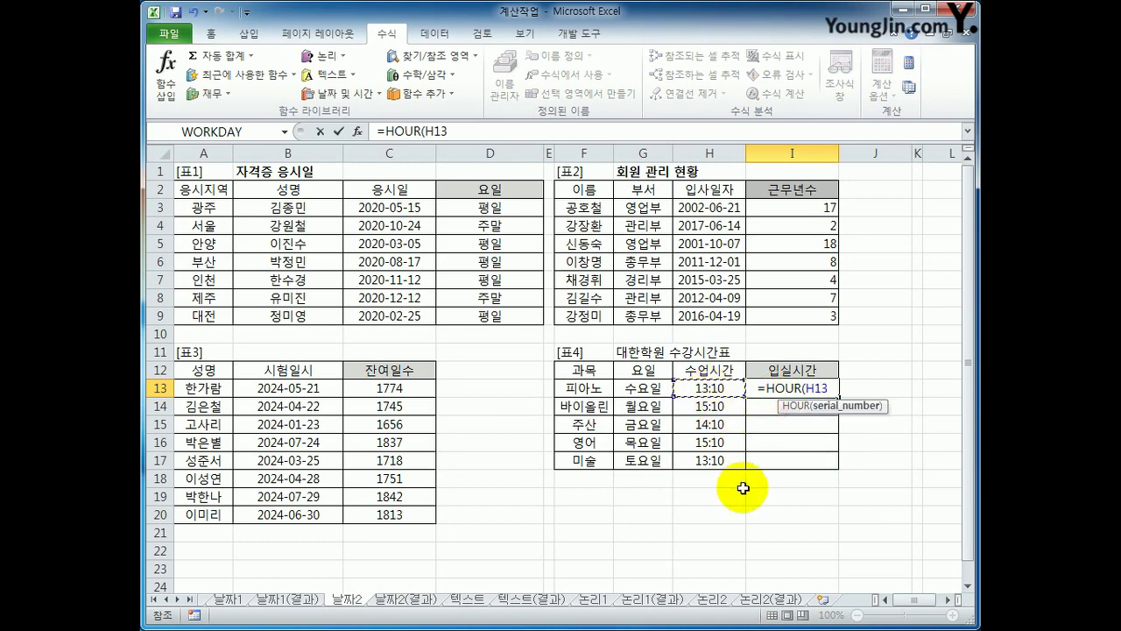
pyautogui.write(')')
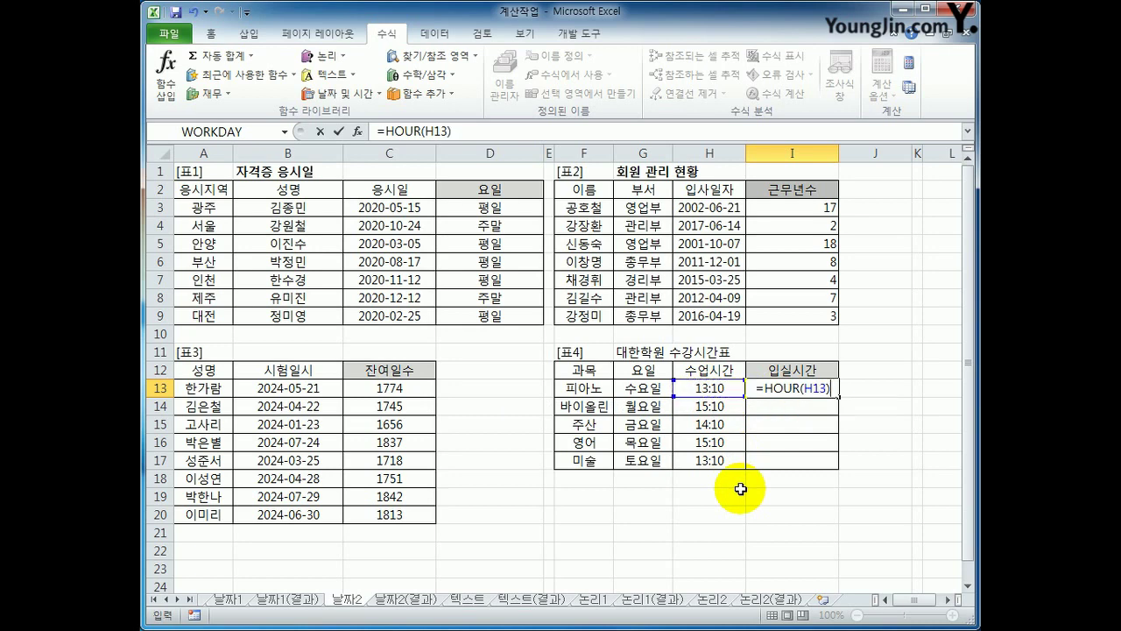
pyautogui.write('&"')
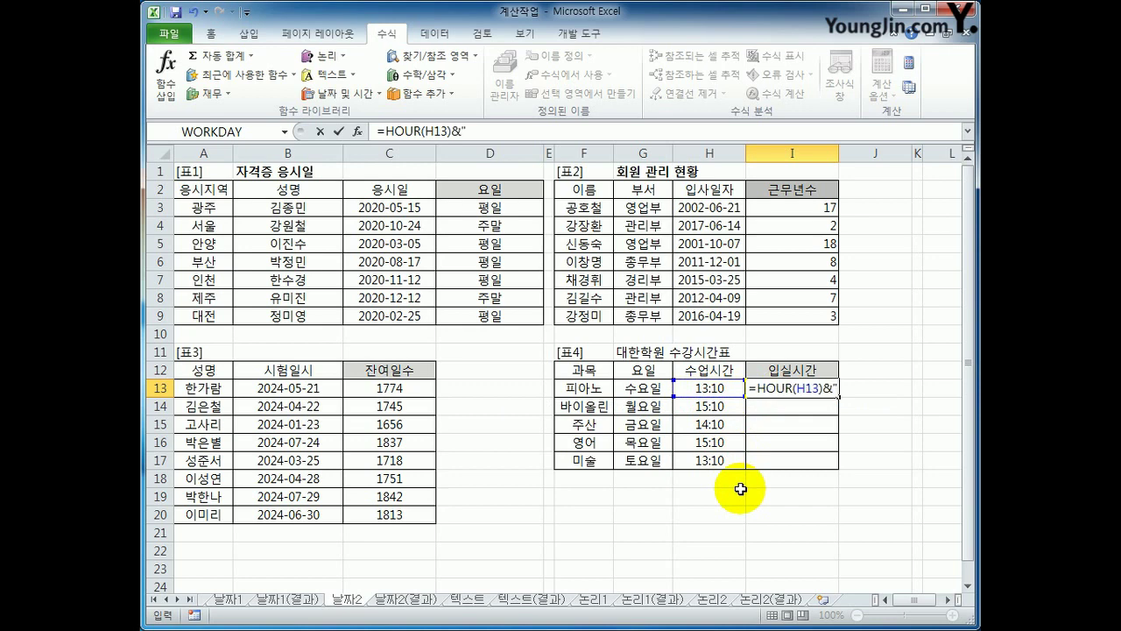
pyautogui.write('시"')
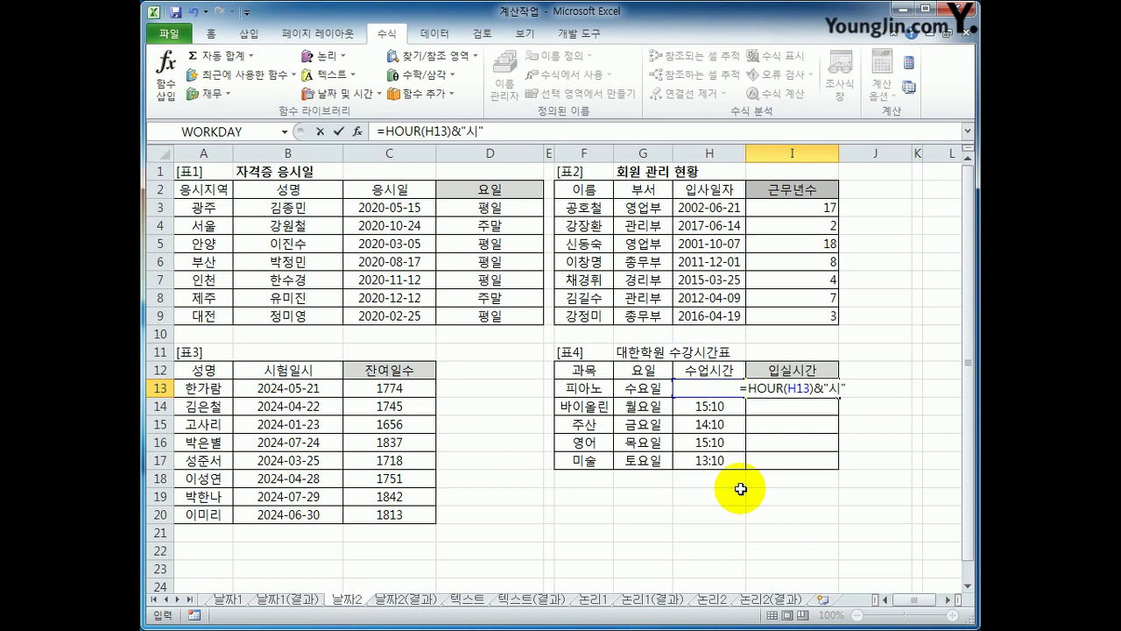
pyautogui.hotkey('ctrl', 'Return')
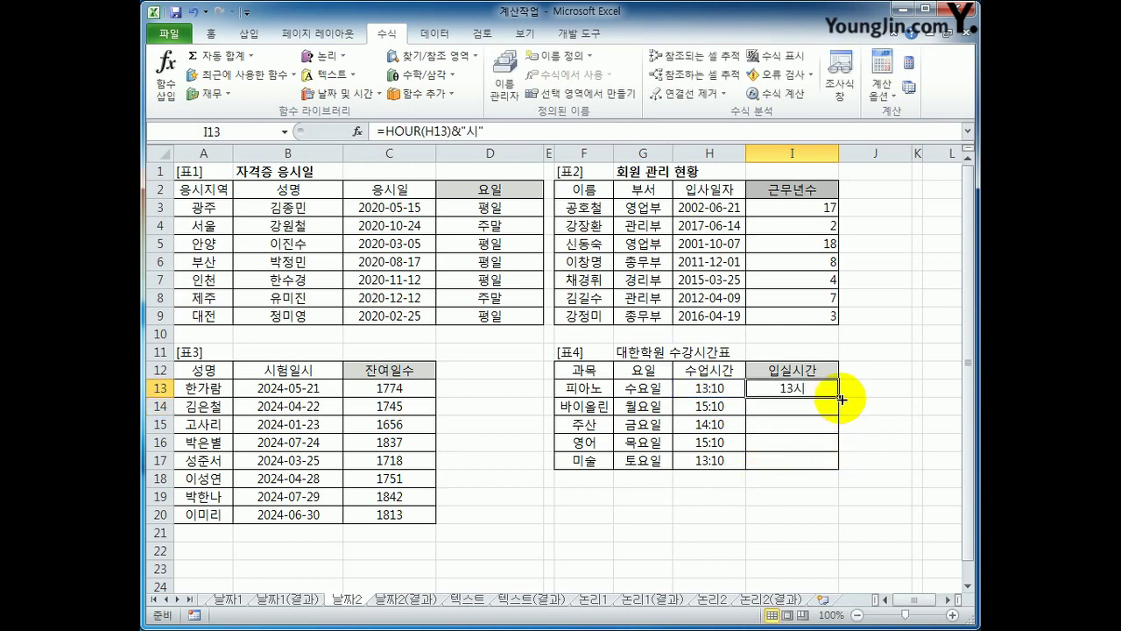
# - Copy the HOUR formula from I13 down through I17 in the 입실시간 column and check the last copied cell
pyautogui.moveTo(838, 396); pyautogui.dragTo(834, 465)
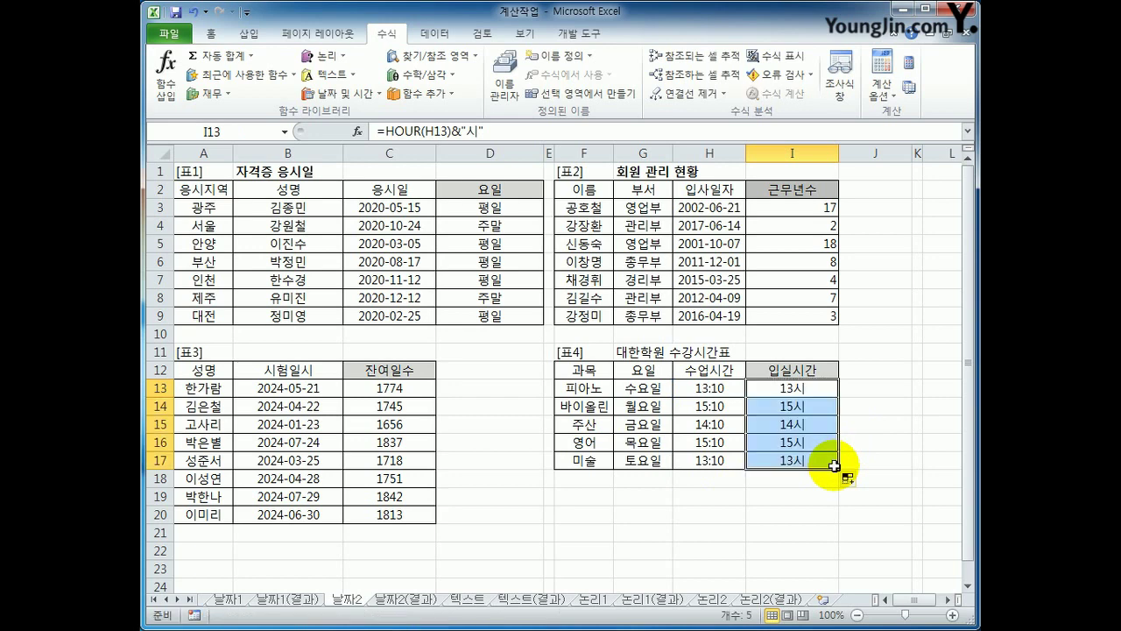
pyautogui.click(801, 424)
pyautogui.click(809, 457)
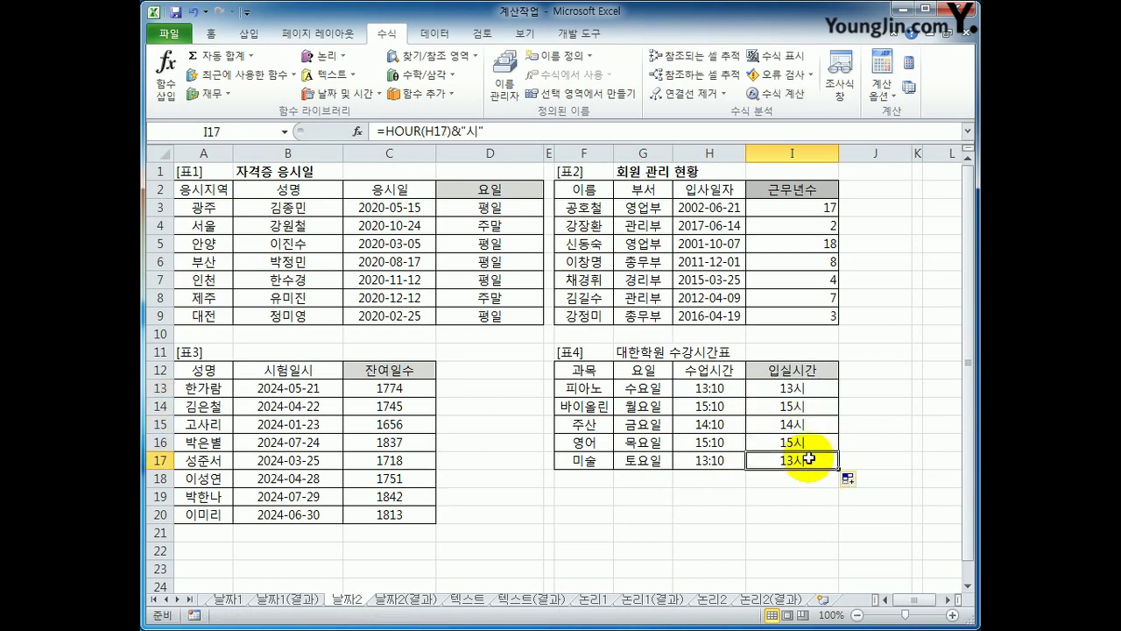